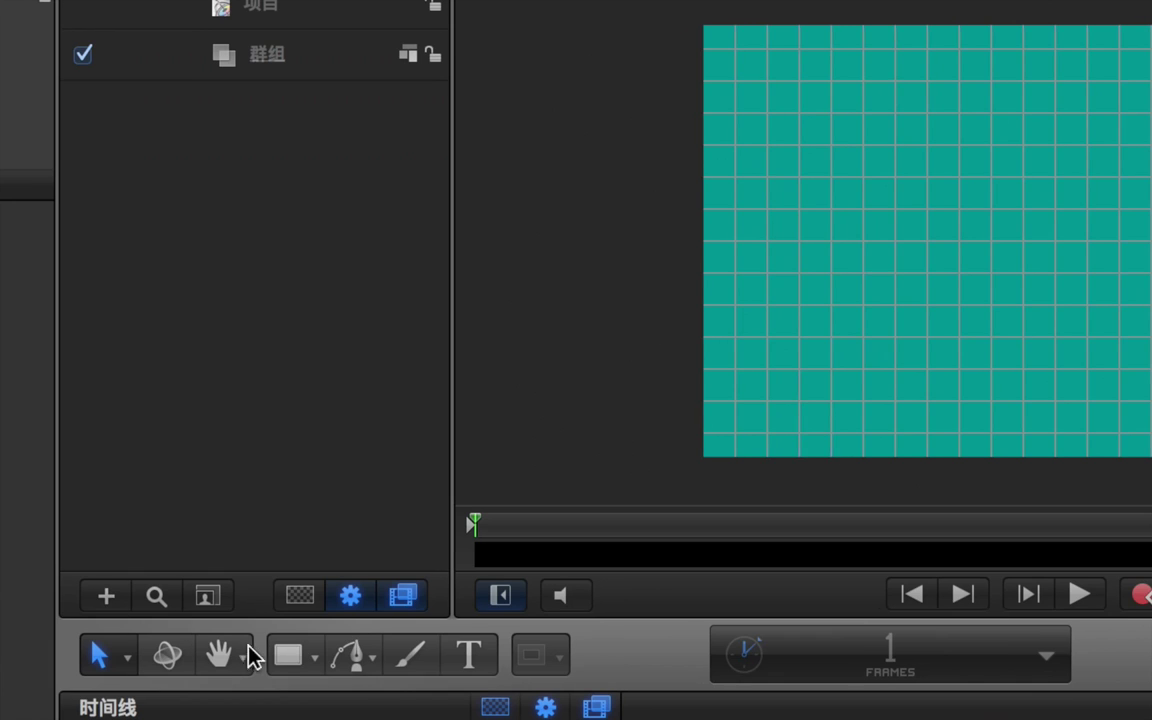
Draw a closed right triangle near the canvas centre with the Bezier tool, six grid cells high and three wide.
click(343, 655)
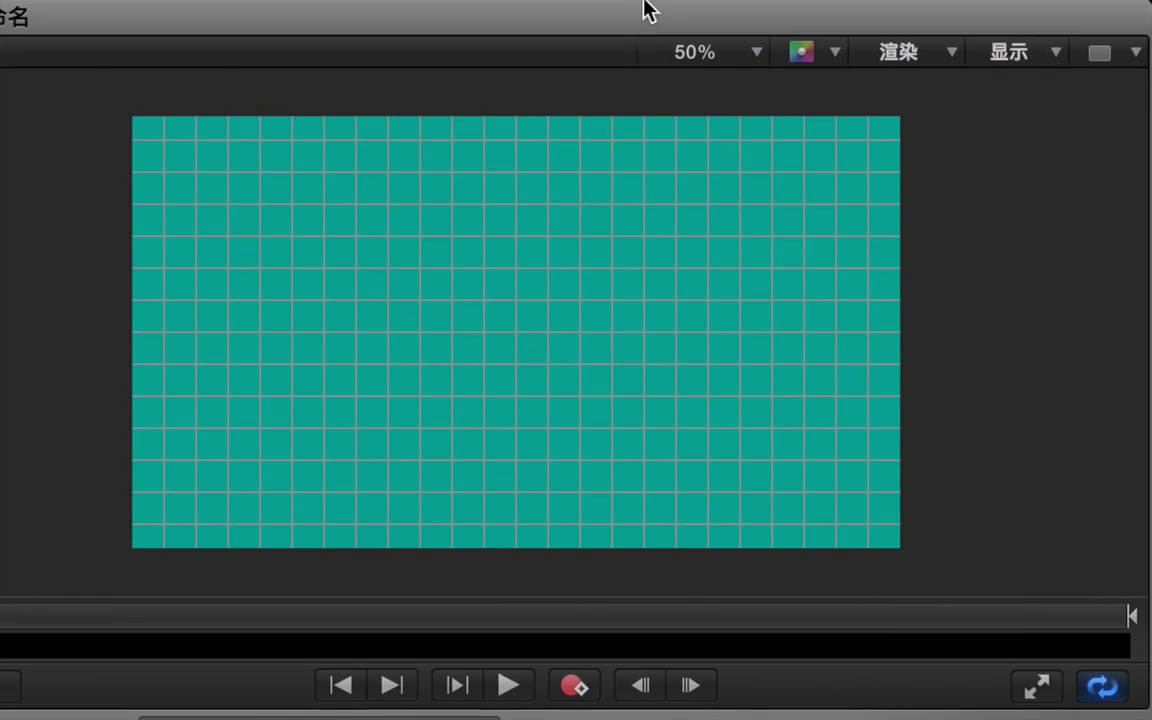
click(547, 205)
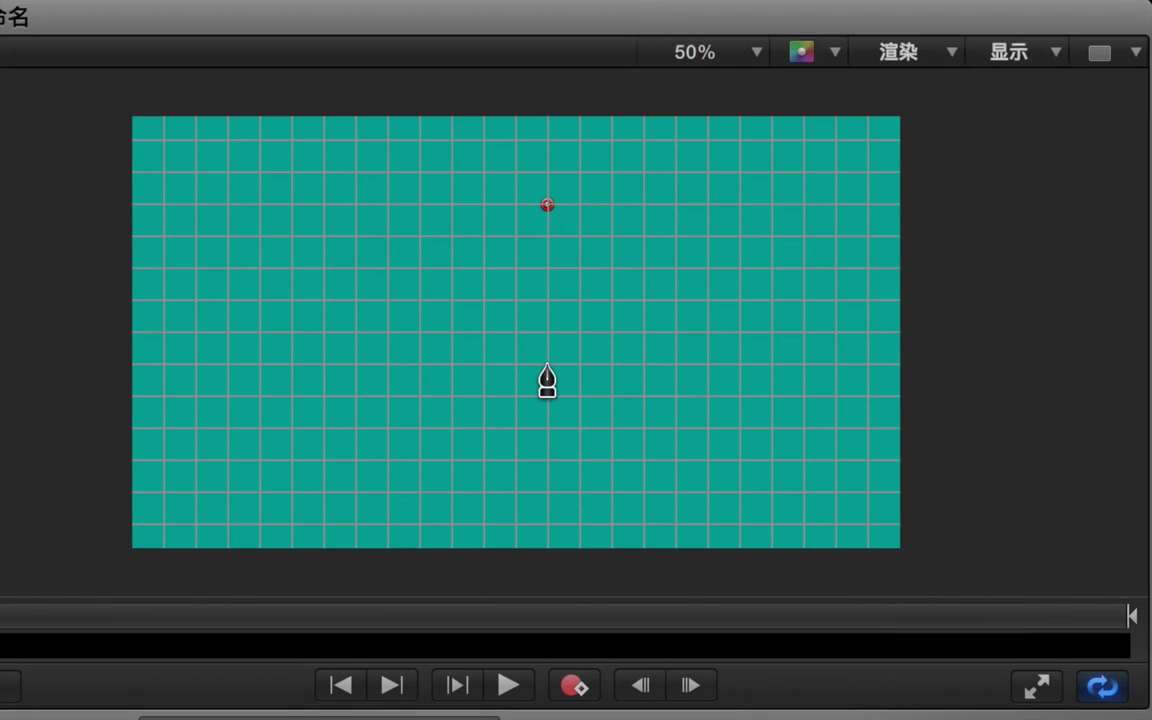
click(546, 400)
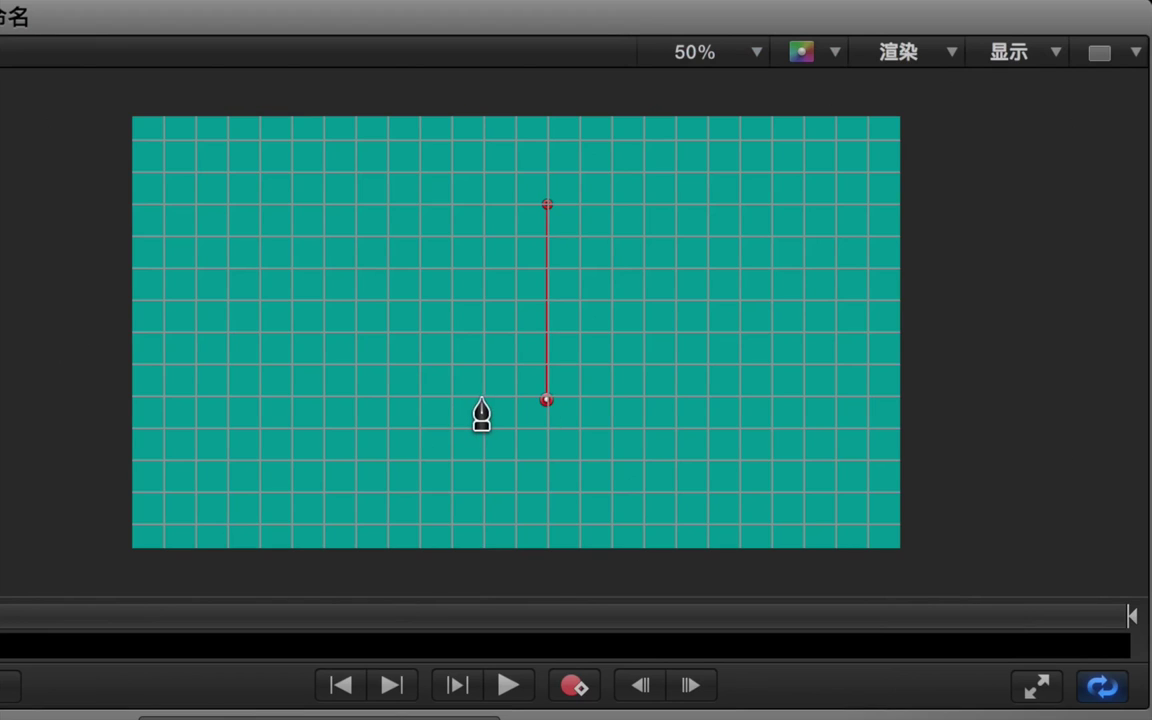
key(super+z)
click(547, 399)
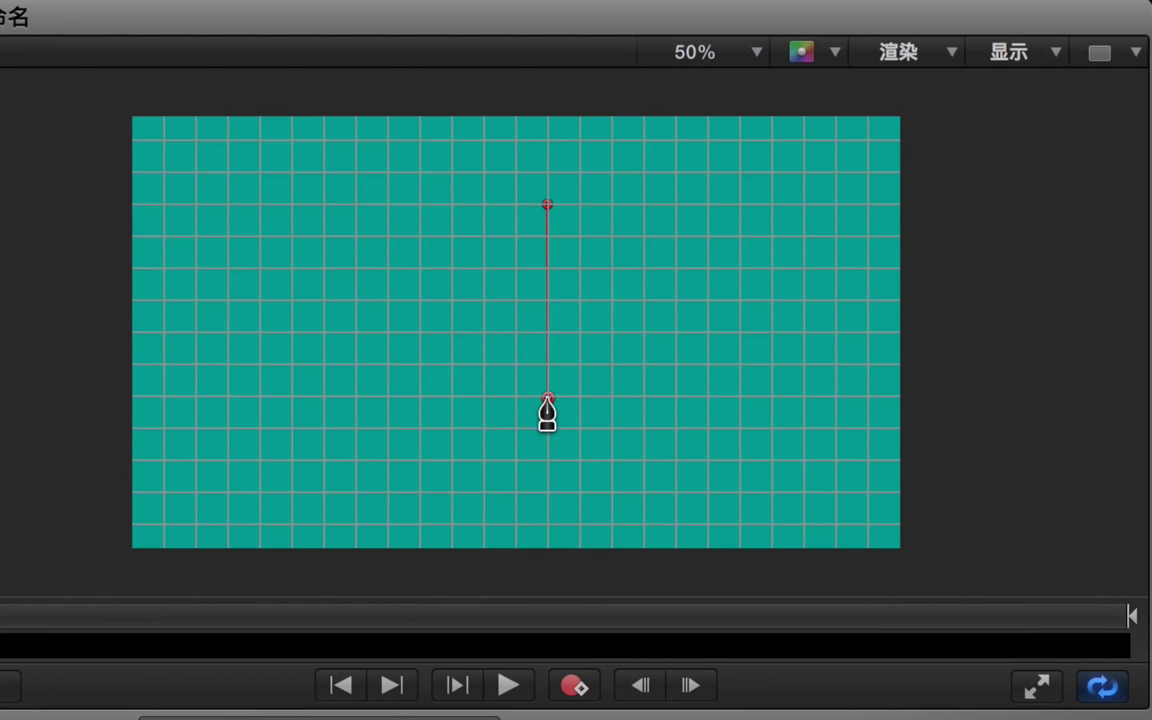
click(453, 398)
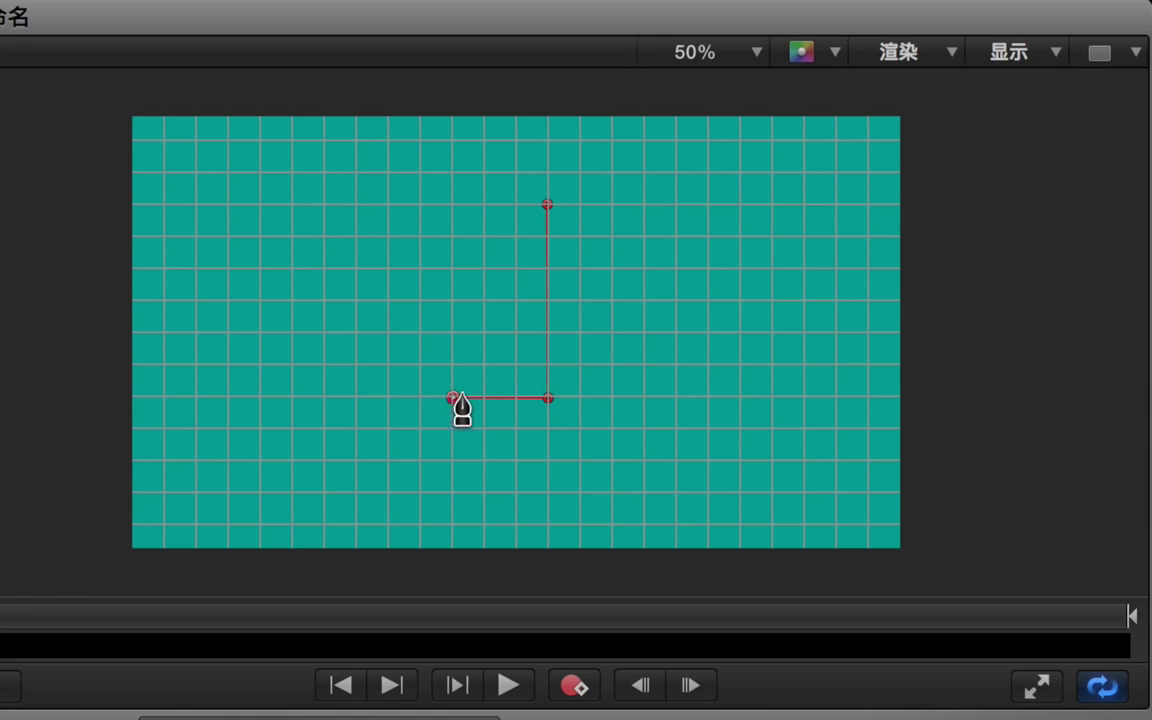
click(547, 205)
Hide the canvas grid and return to the Transform tool with the triangle selected.
click(1010, 52)
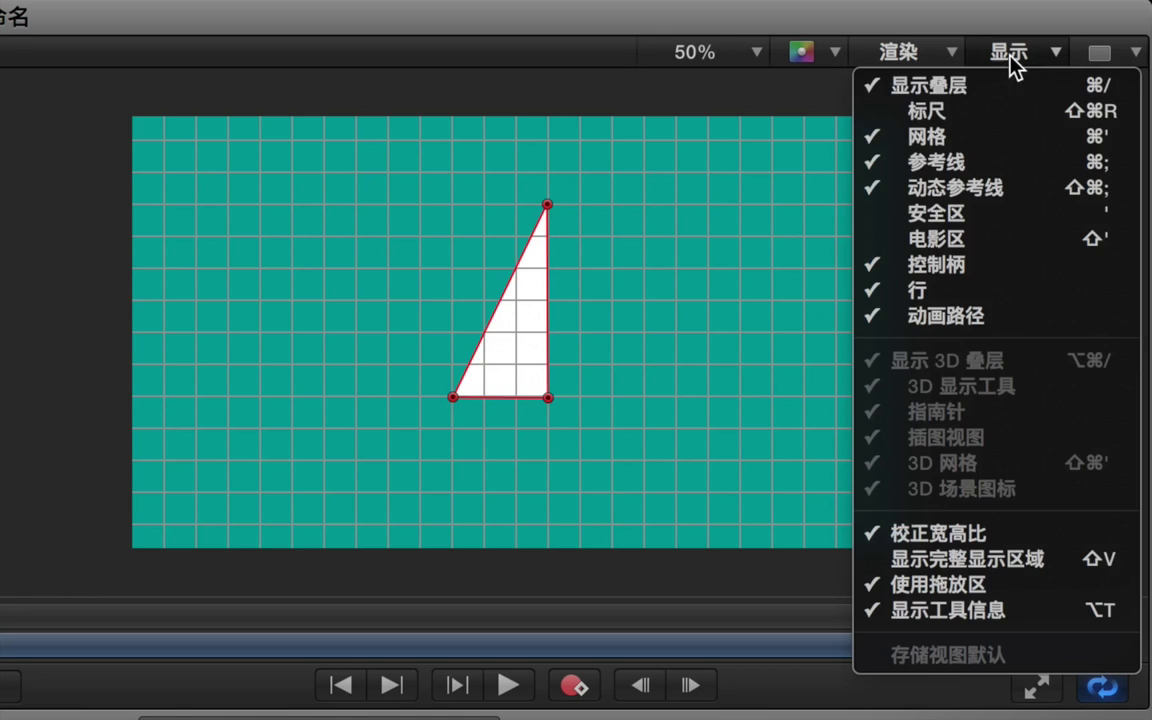
click(990, 137)
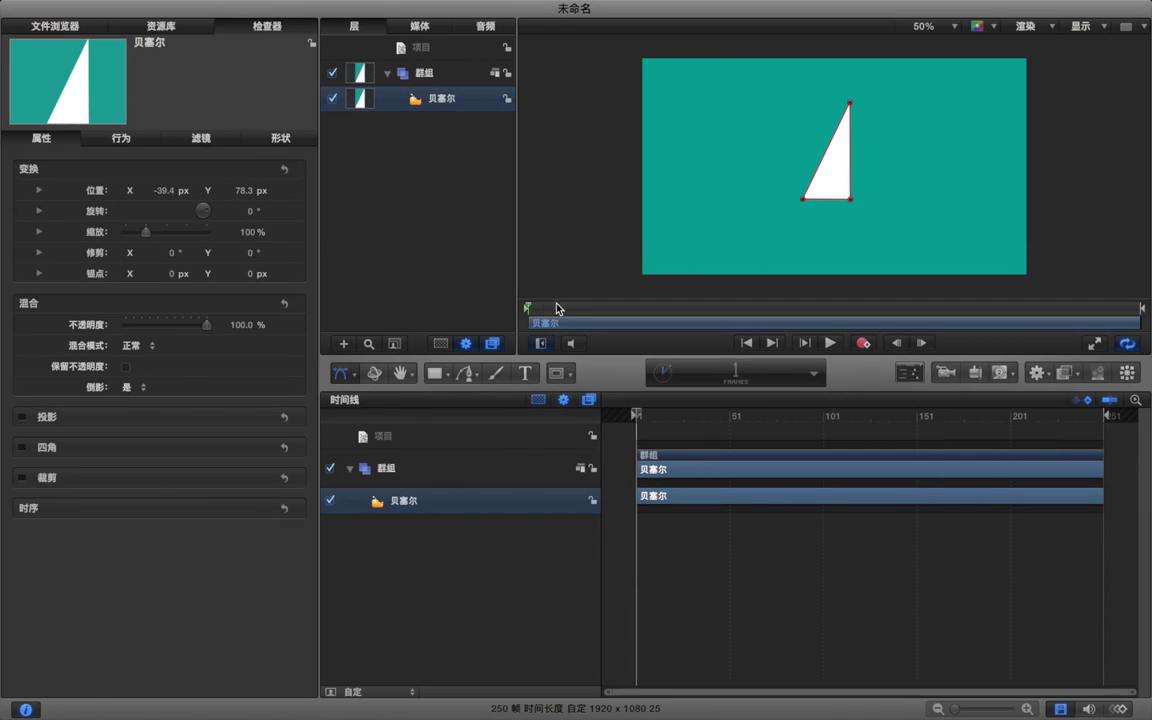
click(340, 377)
click(375, 398)
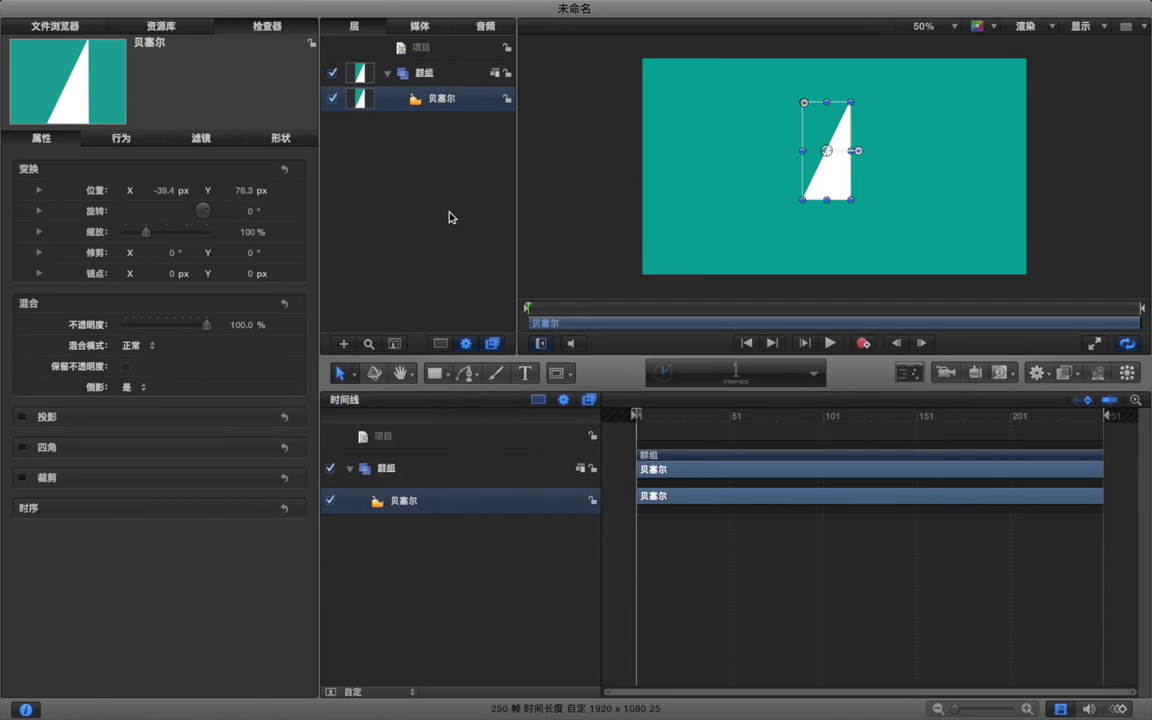
click(447, 216)
click(433, 104)
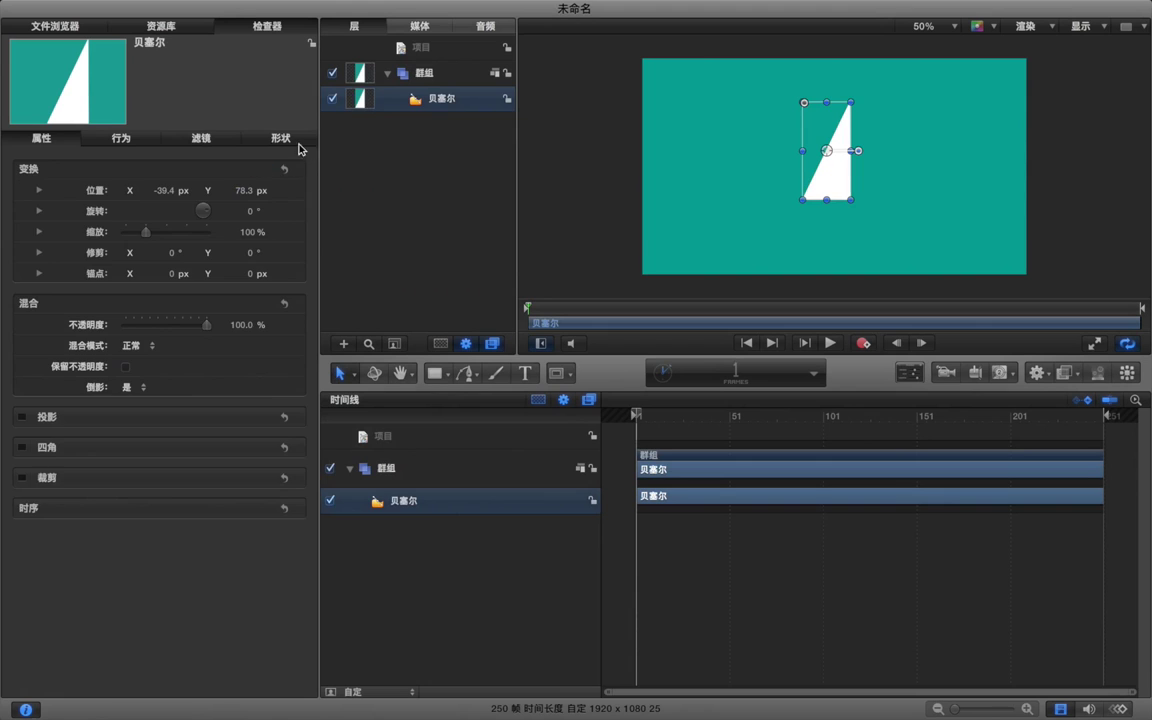
Duplicate the triangle and fill the copy with dark purple.
click(281, 138)
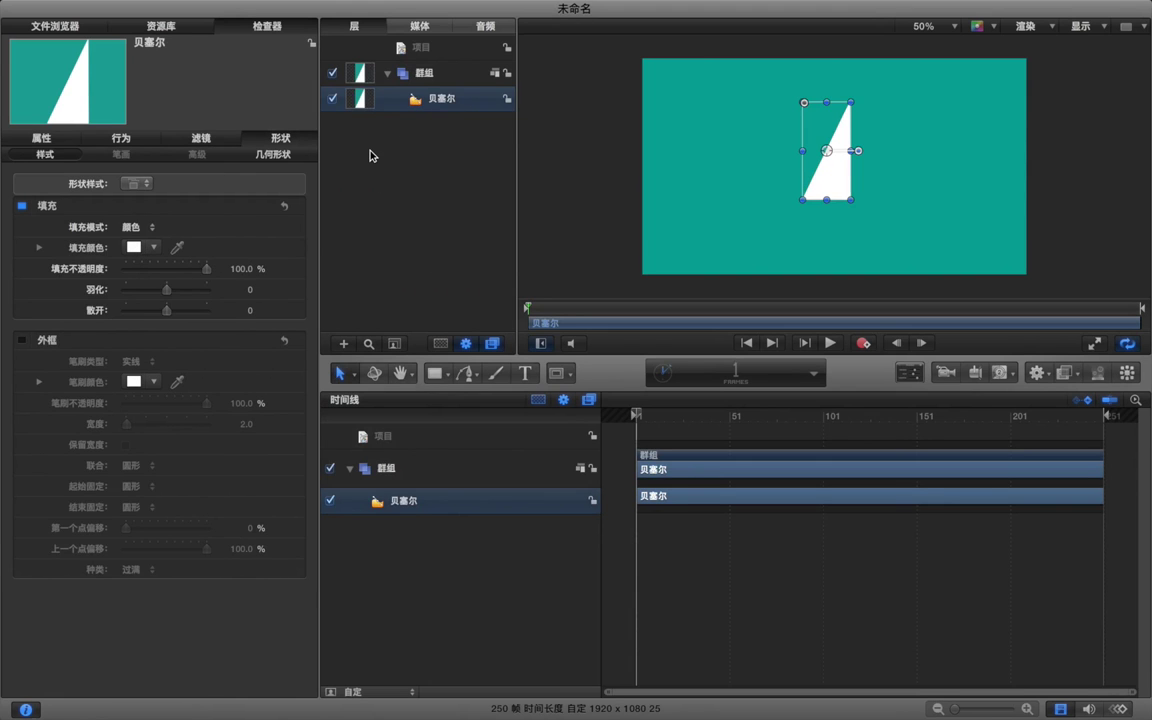
key(super+d)
click(143, 249)
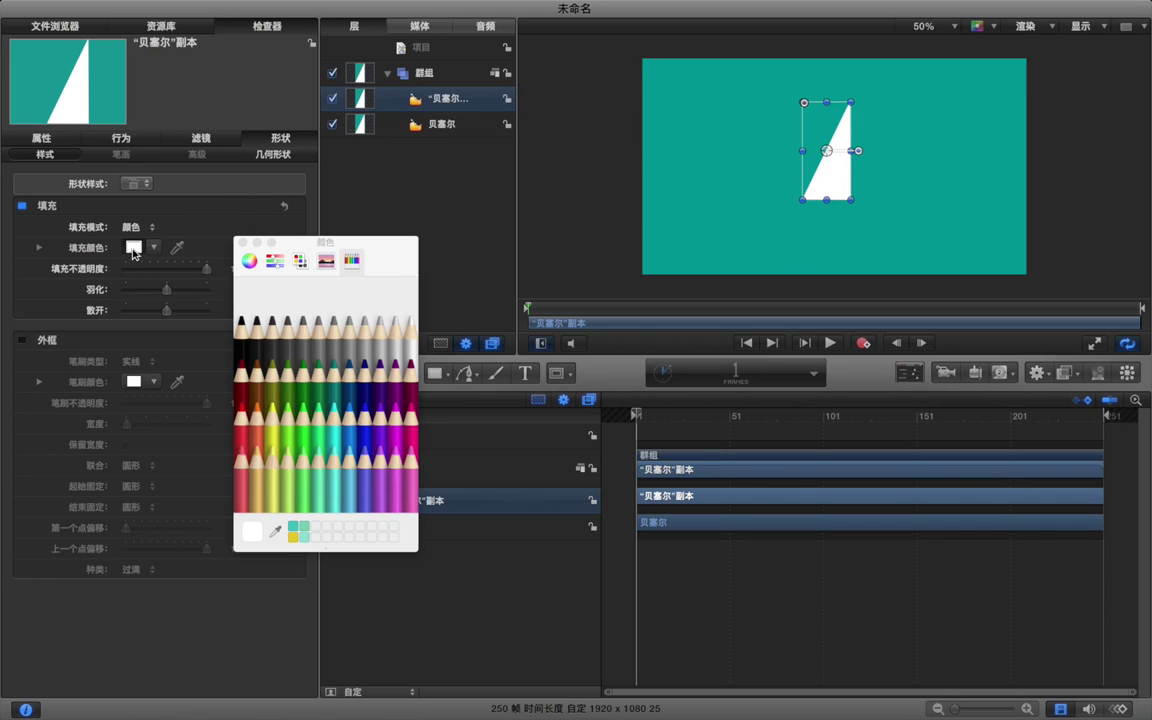
click(310, 381)
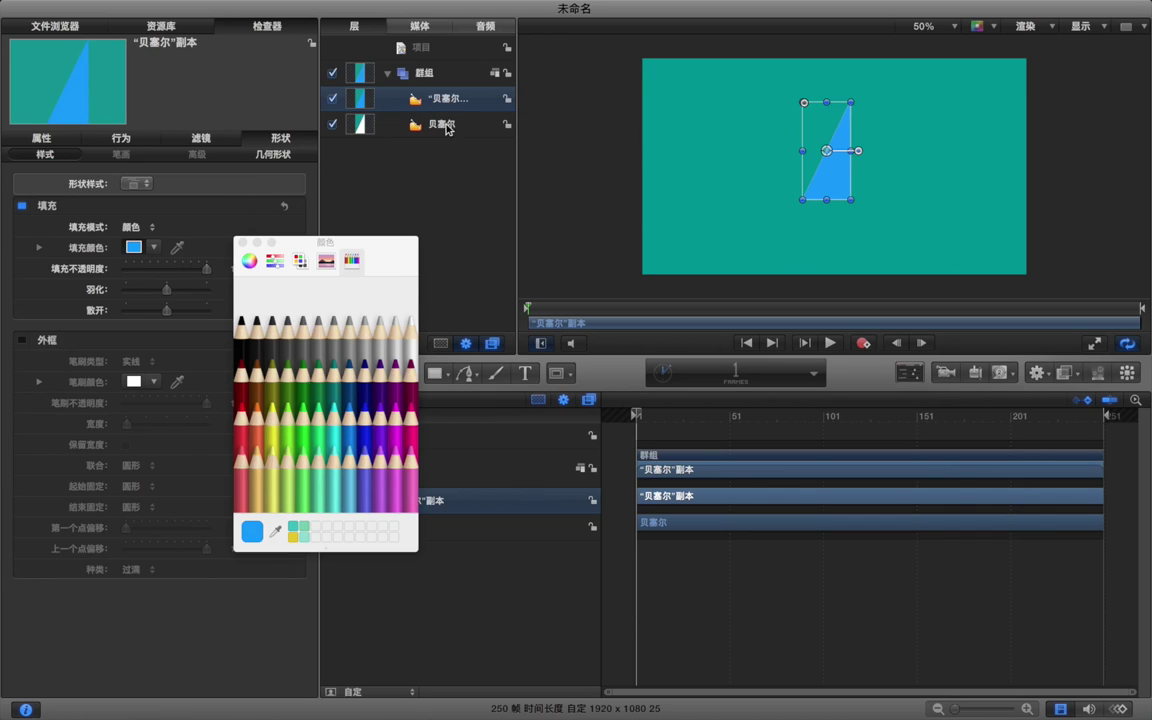
click(381, 366)
Fill the original triangle with the orange pencil colour 橘红色 and close the colour picker.
click(452, 133)
click(270, 343)
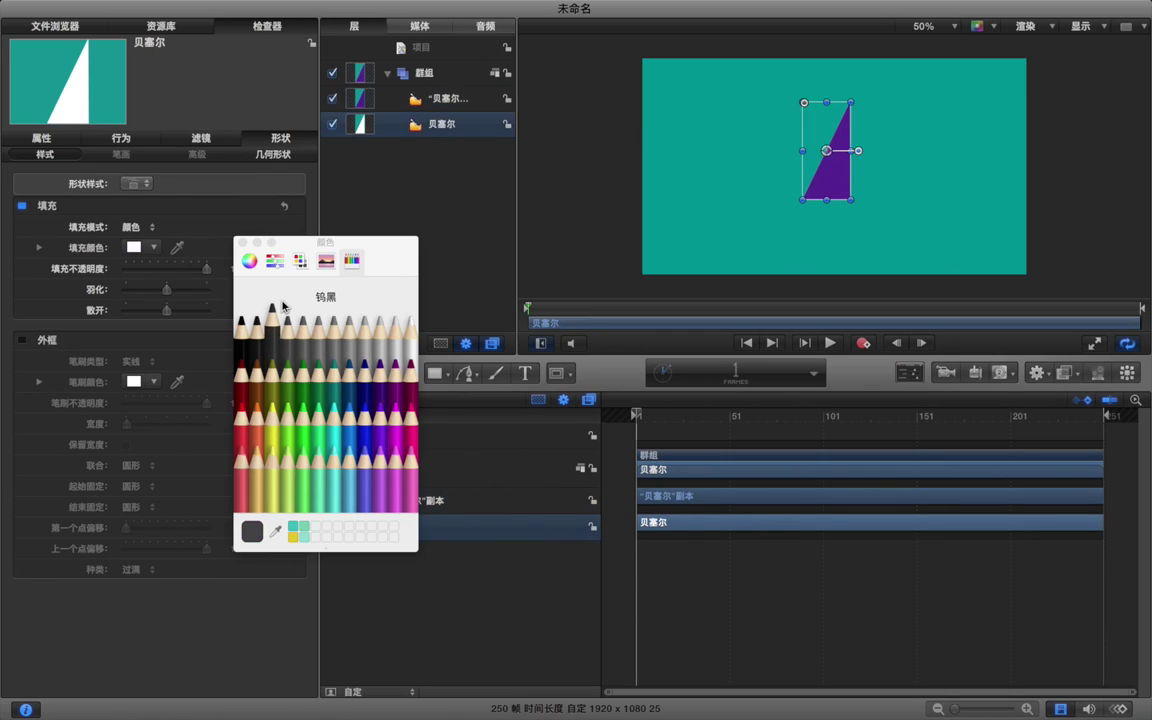
click(258, 372)
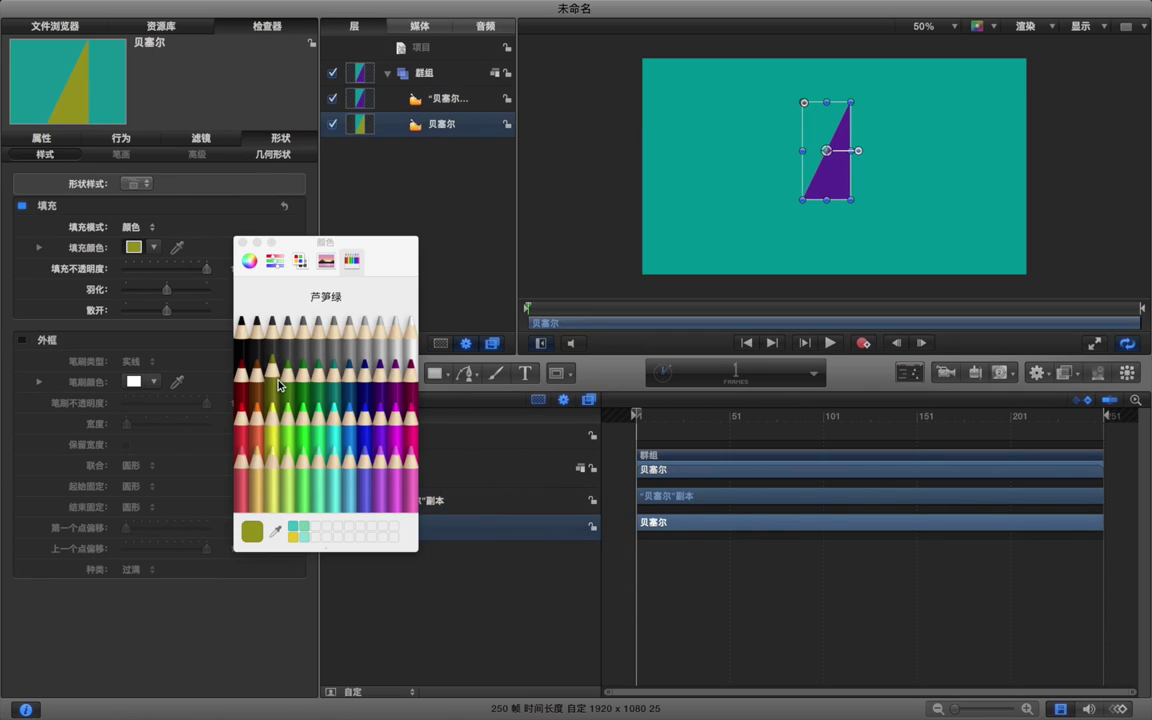
click(240, 343)
click(258, 382)
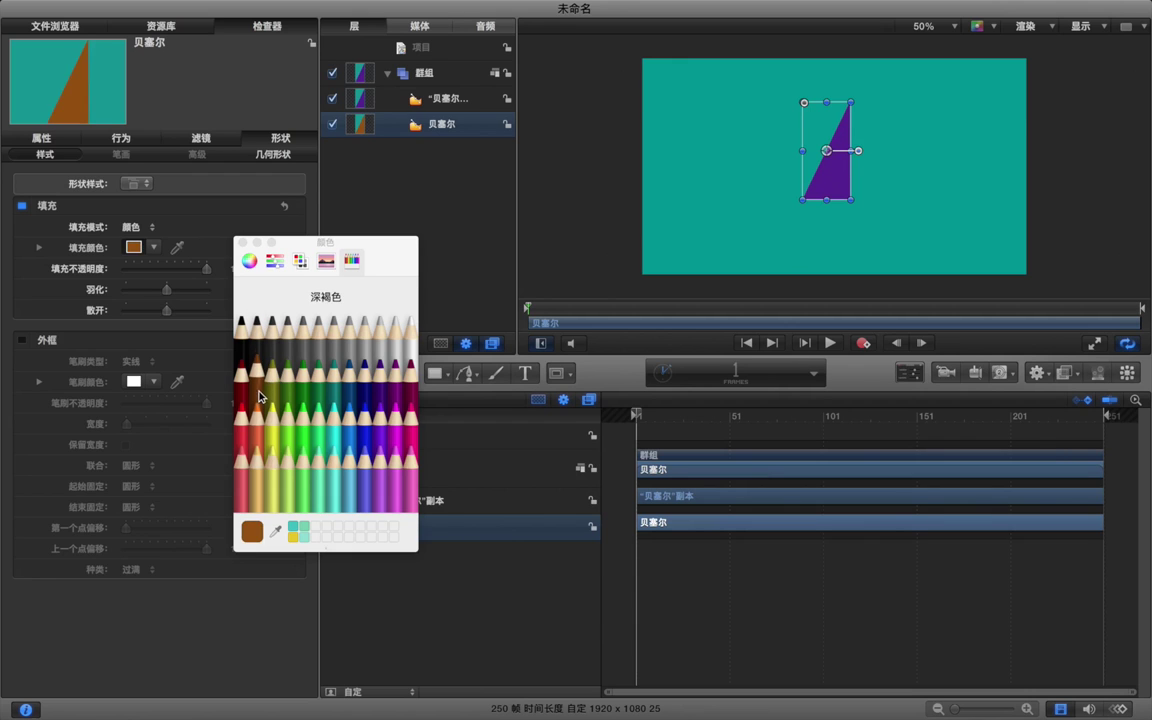
click(262, 440)
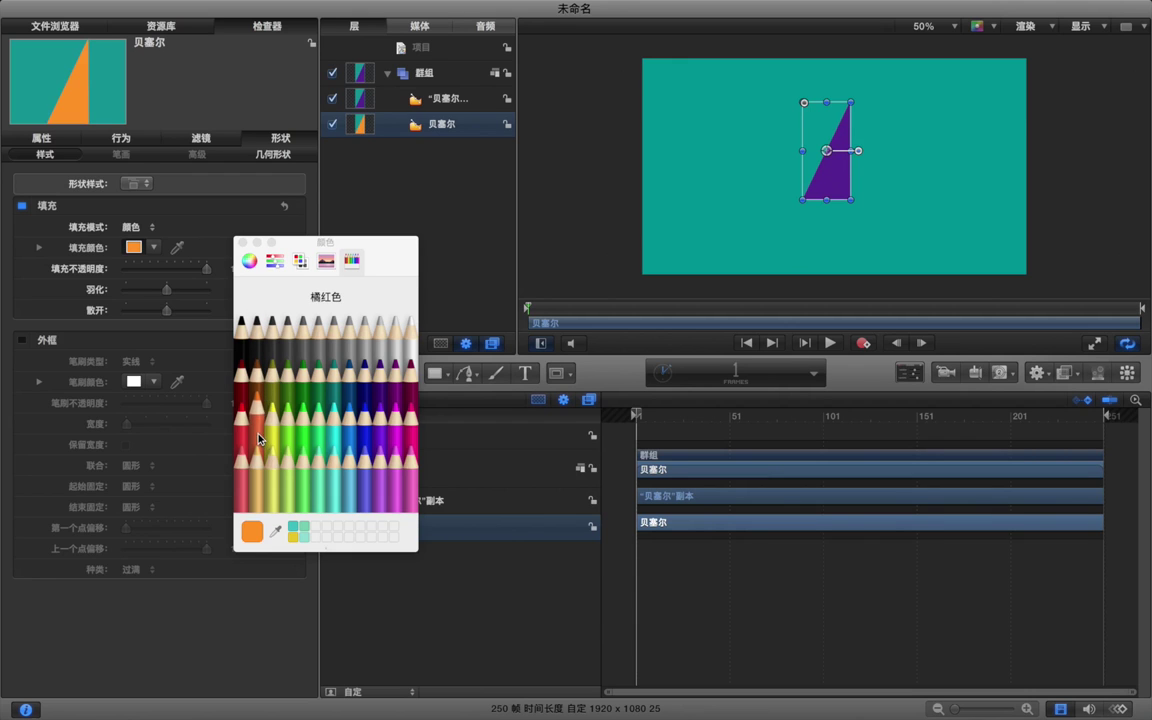
click(242, 242)
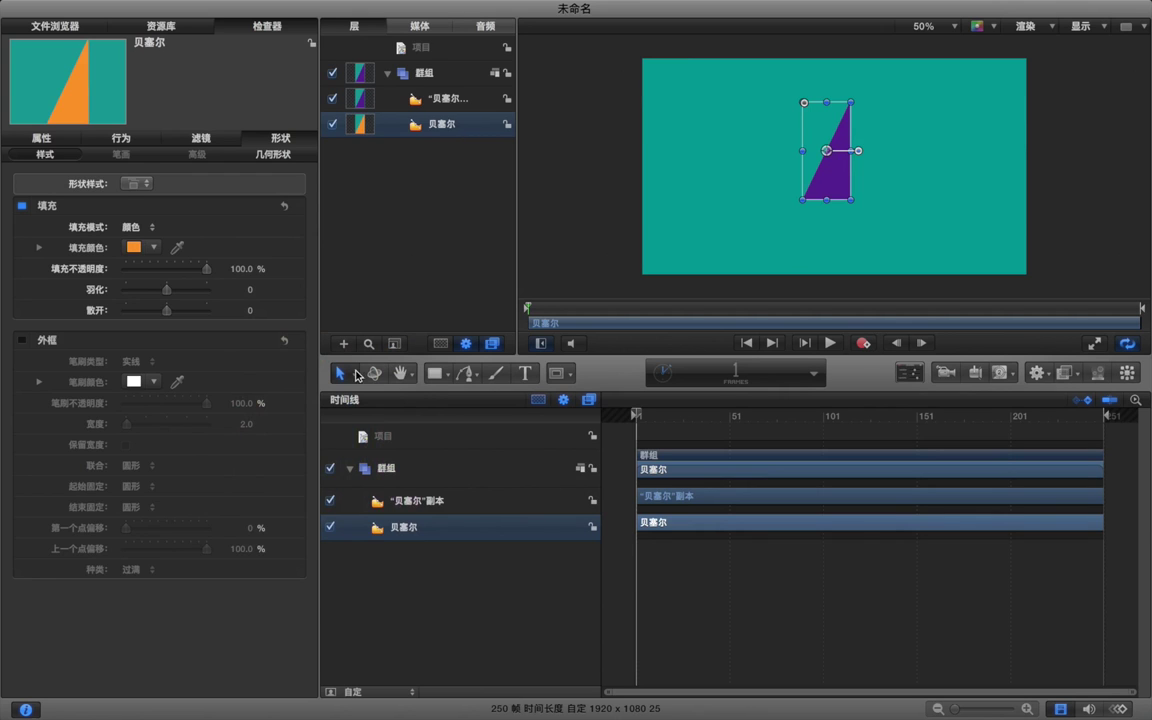
Move the purple copy's anchor point about 120 px along X onto its vertical edge, then return to the Transform tool.
click(355, 375)
key(Return)
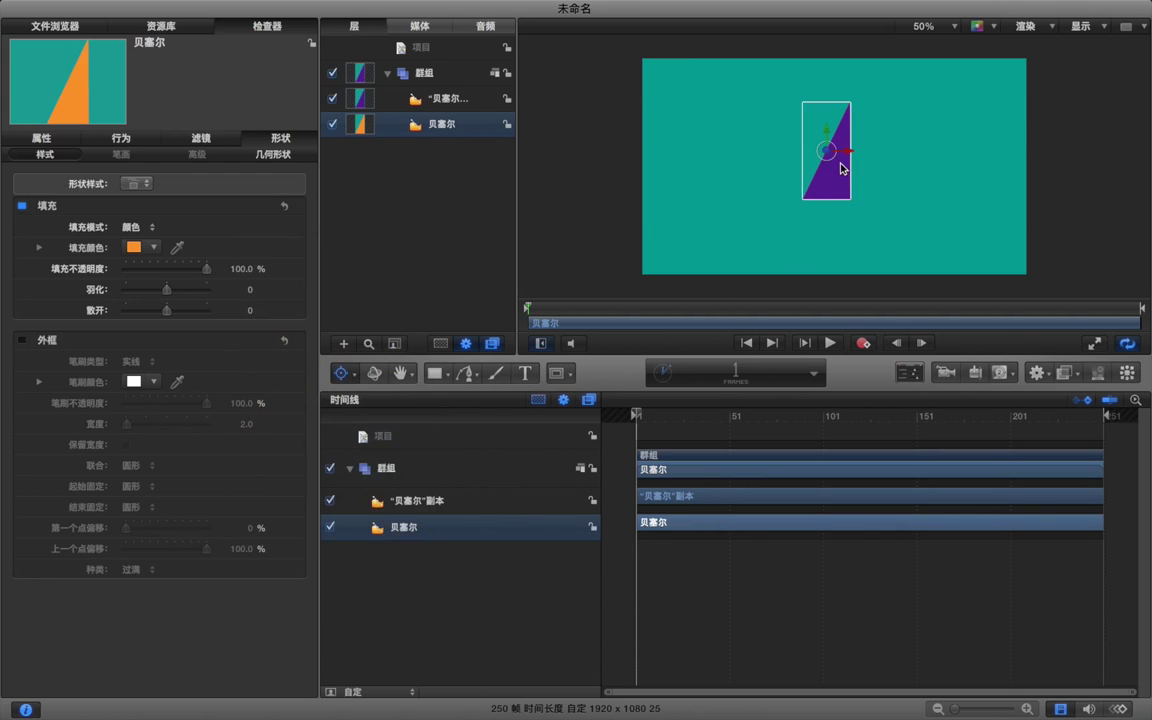
drag(850, 158, 872, 152)
click(435, 100)
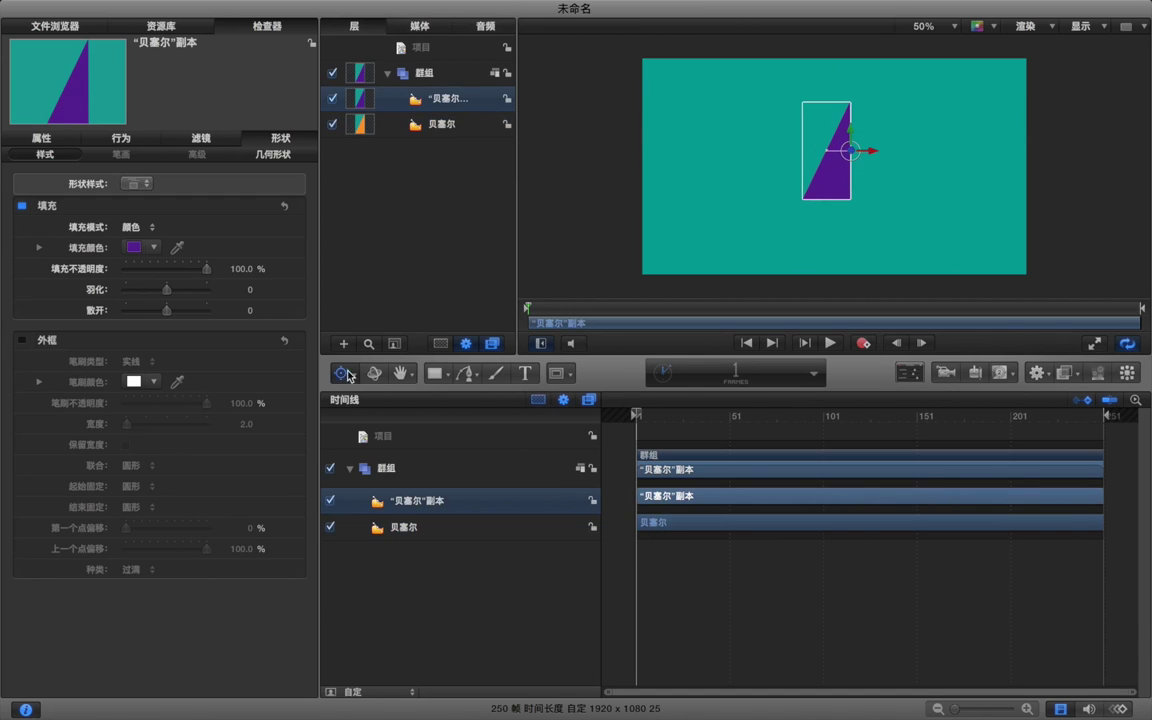
click(348, 375)
click(370, 401)
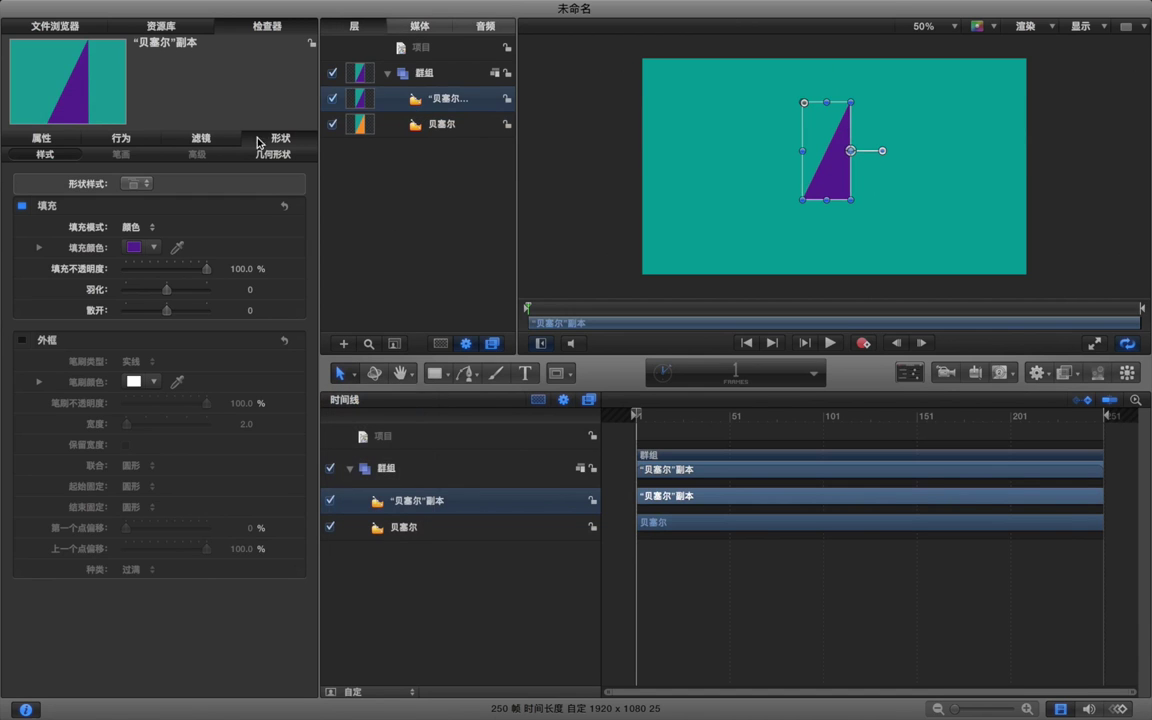
Rotate the purple triangle copy 114° about its Y axis.
click(46, 137)
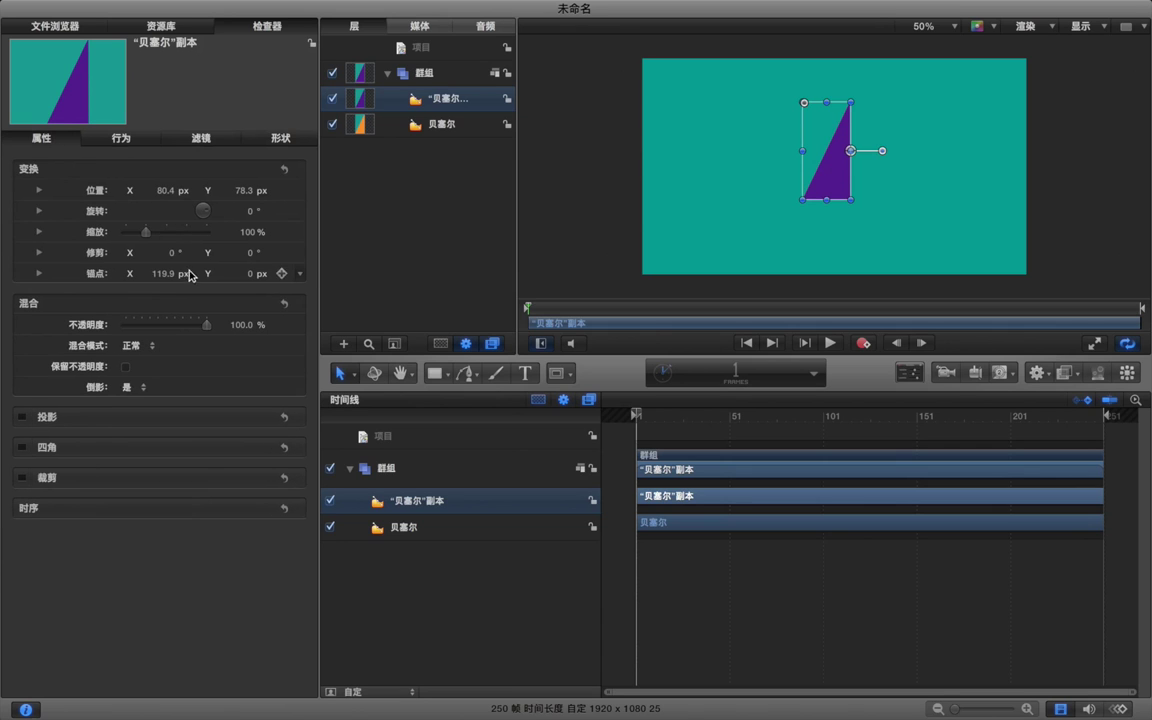
click(39, 211)
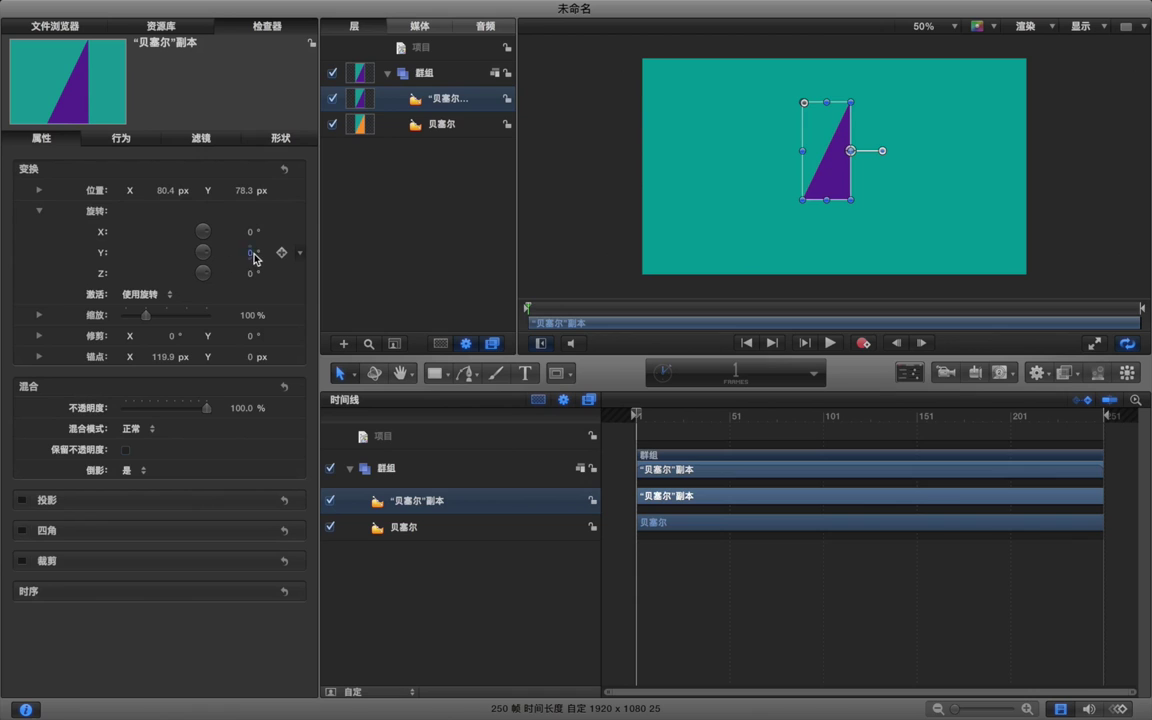
drag(250, 255, 375, 255)
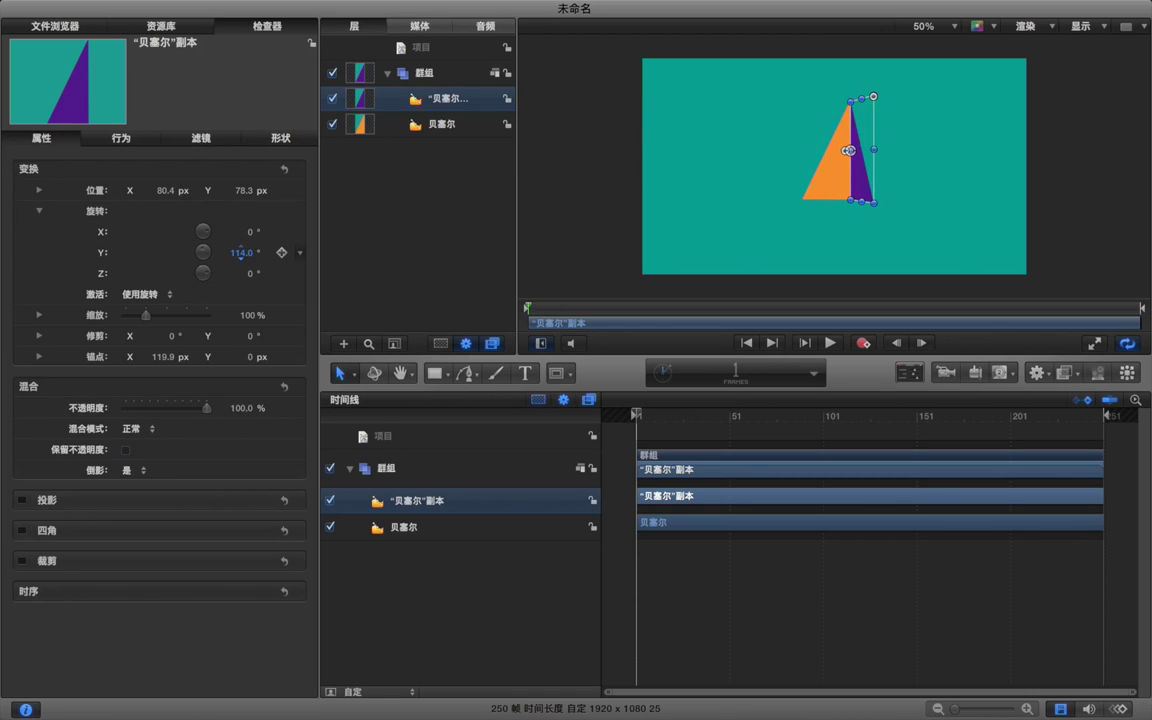
Add a camera to the project and switch the existing group to 3D.
click(366, 72)
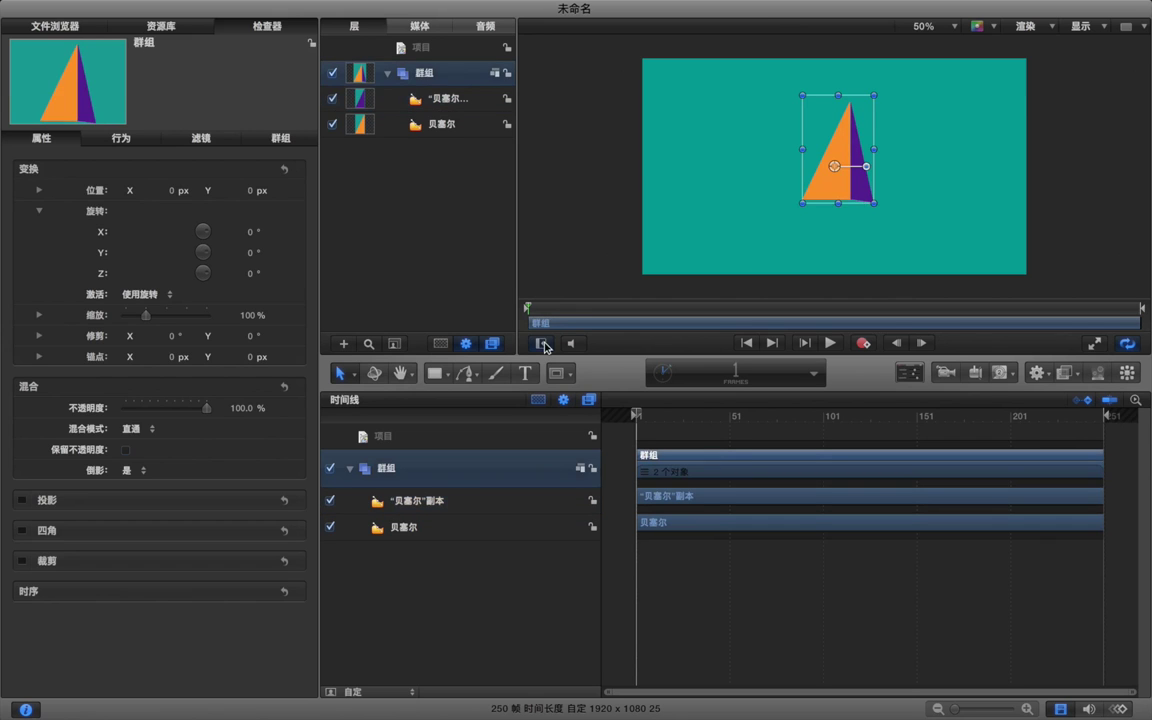
click(945, 374)
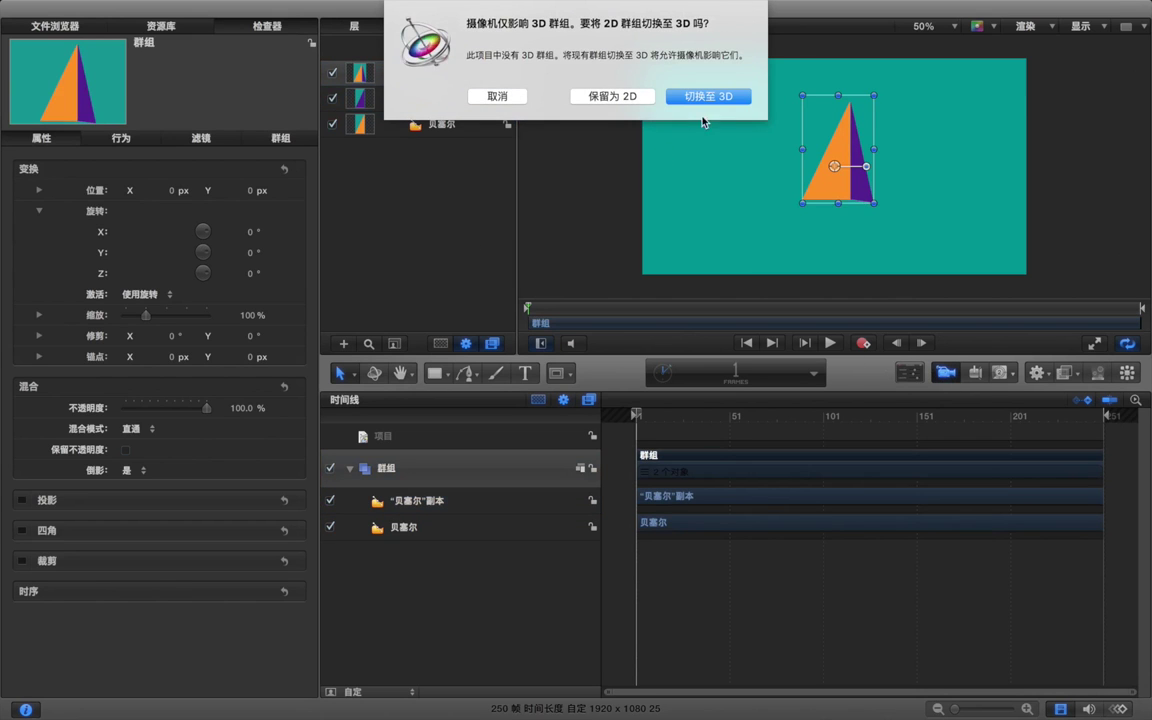
click(709, 97)
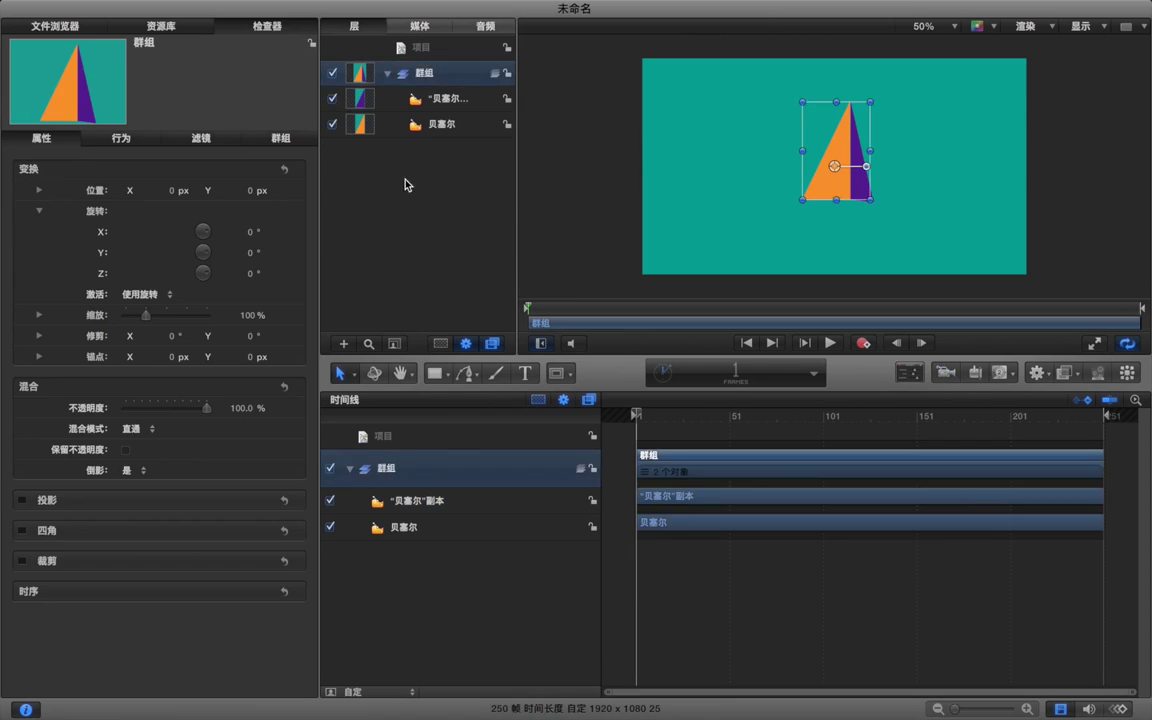
Duplicate the 3D group holding both triangles and nest the original and the copy inside a new group.
click(437, 98)
click(437, 98)
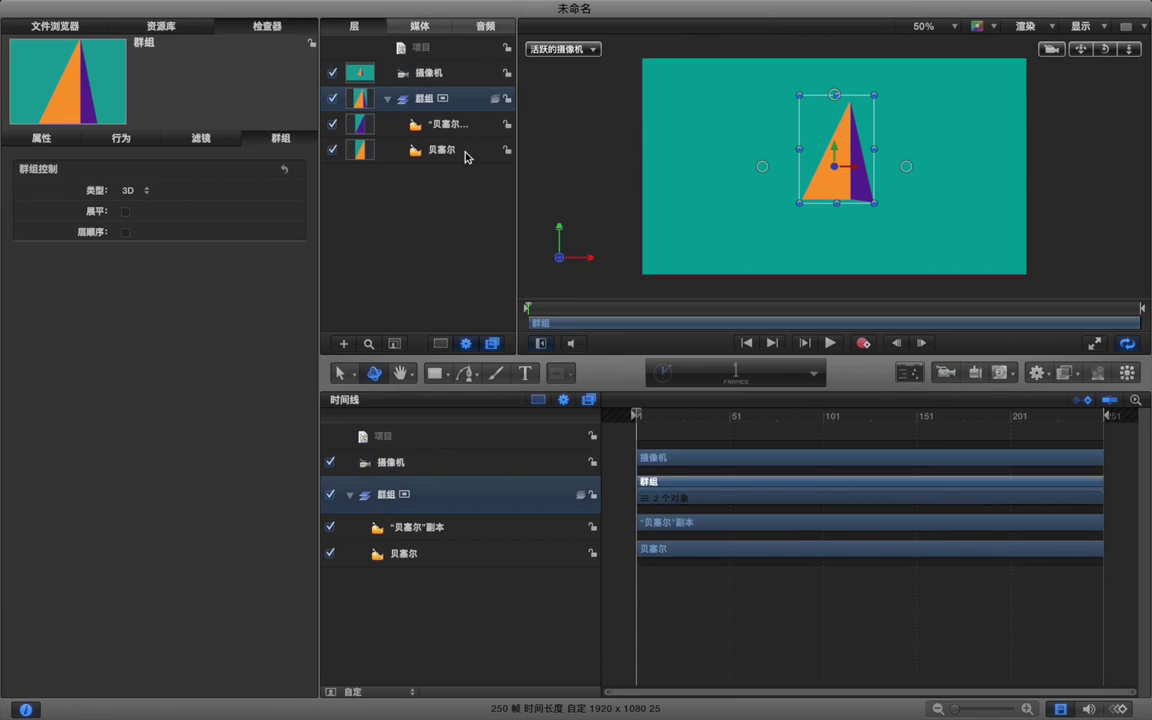
key(super+d)
drag(414, 133, 404, 107)
click(343, 348)
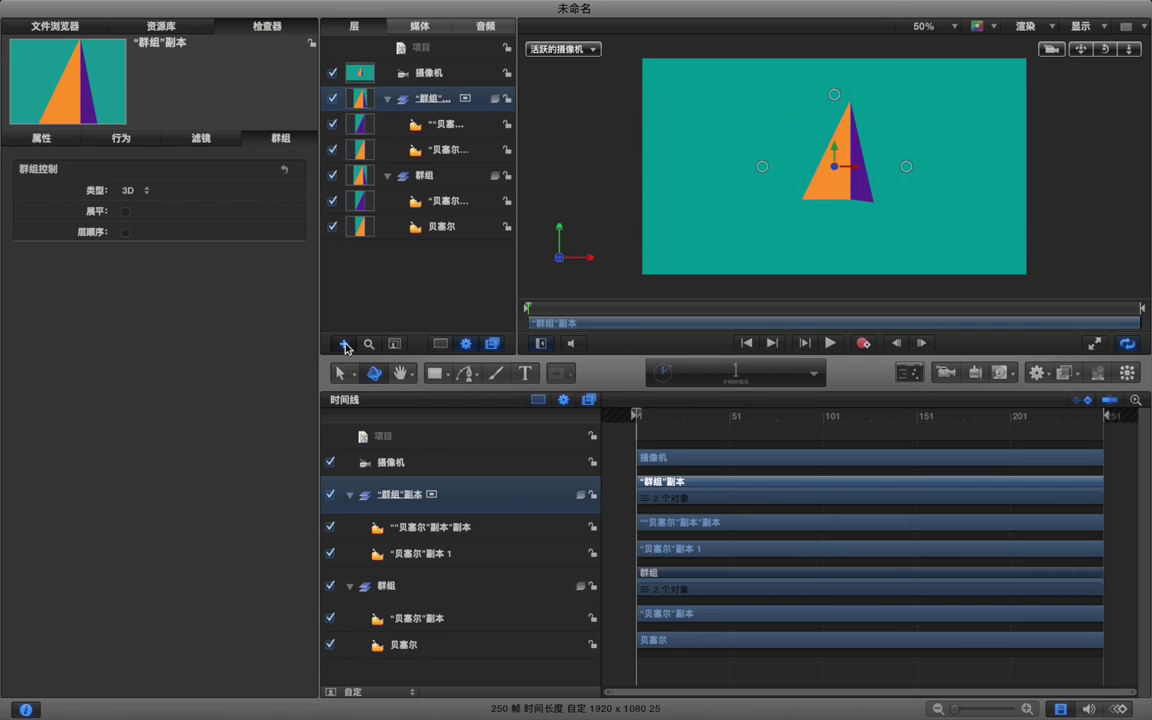
drag(397, 282, 430, 100)
Rename the new parent group 飞机 and the original nested group 1.
double_click(428, 98)
text(f)
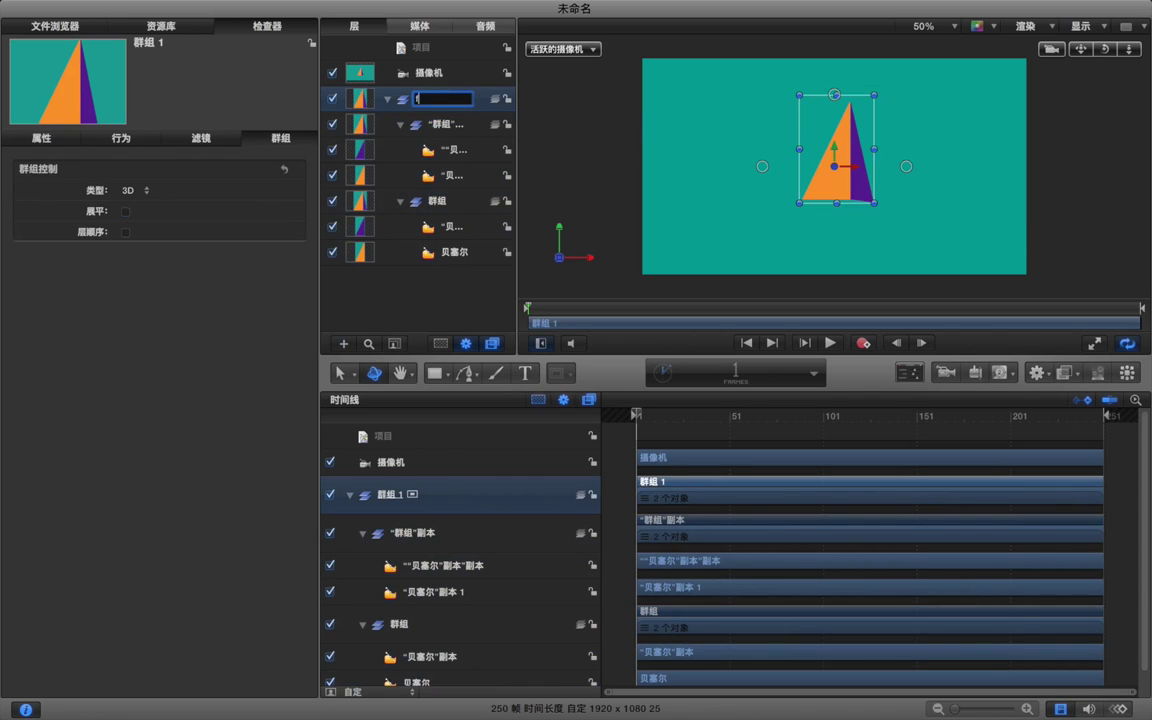
text(e飞机)
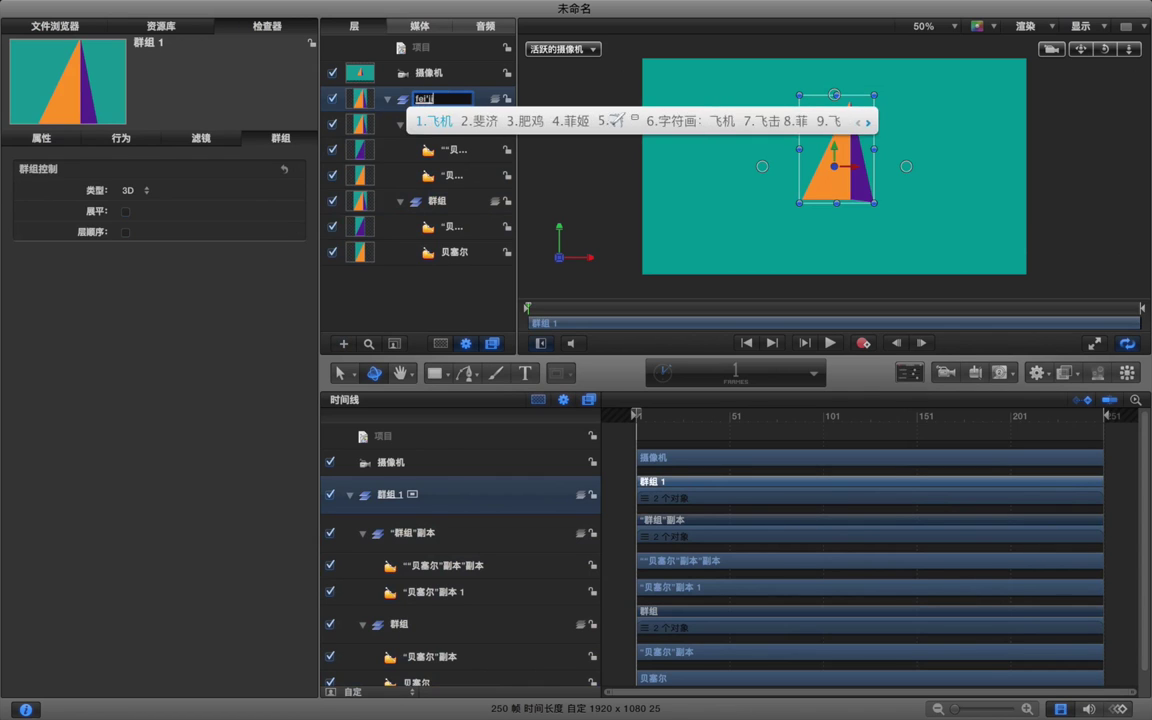
double_click(440, 201)
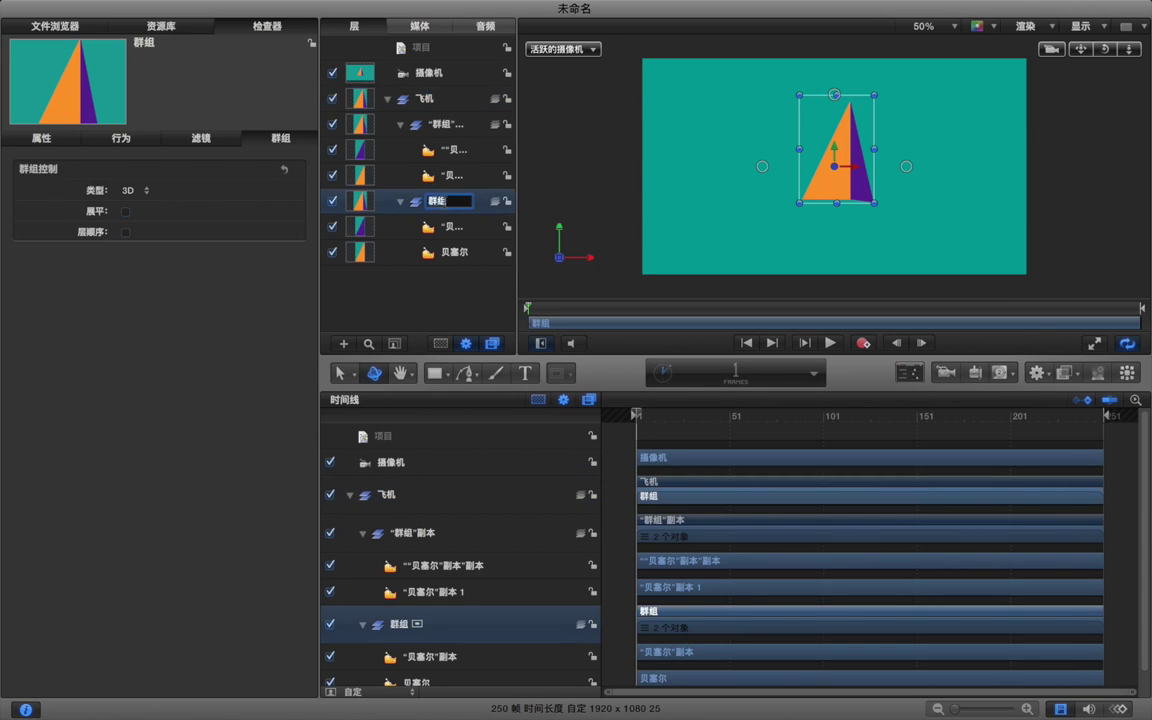
text(1)
Rename the duplicated nested group 2 and move it right along X to stand beside group 1.
key(shift+Tab)
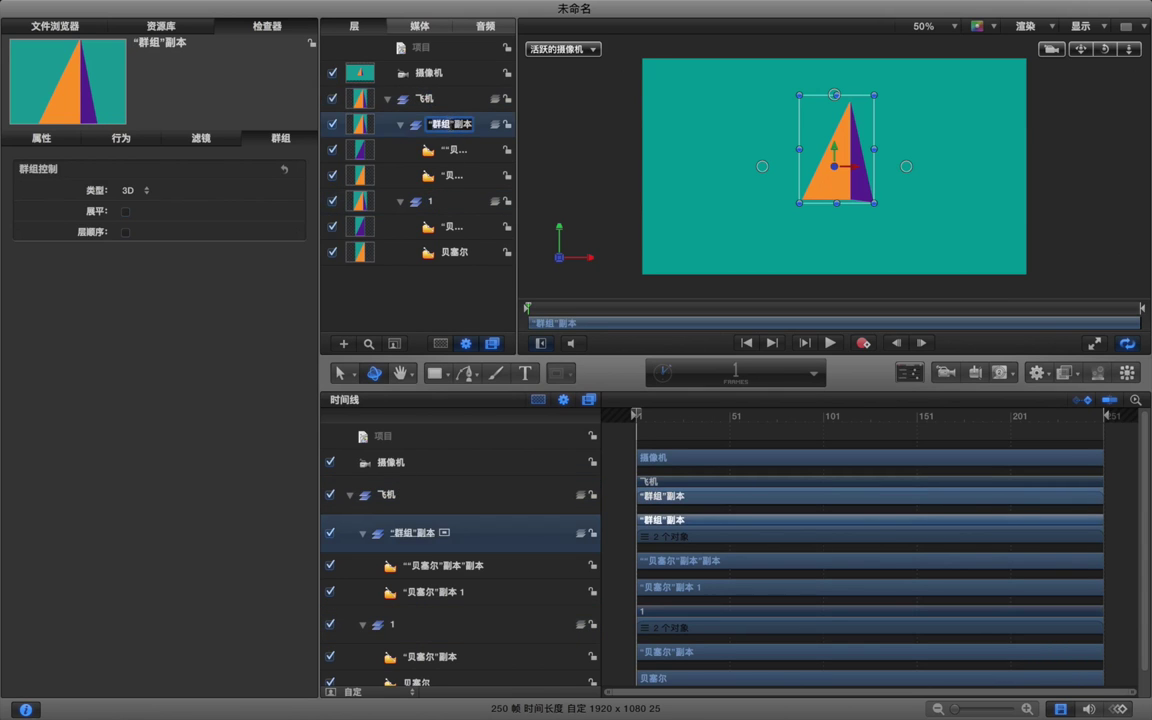
text(2)
key(Return)
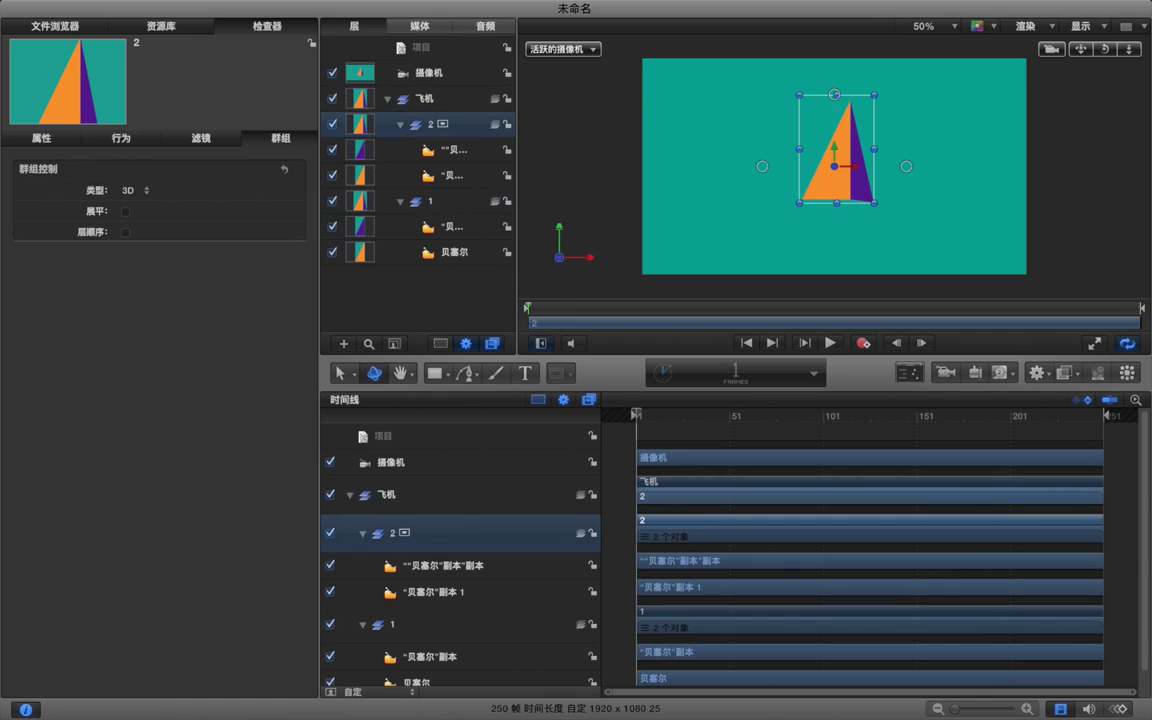
drag(857, 173, 921, 172)
Change the fill colour of group 2's purple triangle to the pink pencil colour 淡紫色.
click(447, 153)
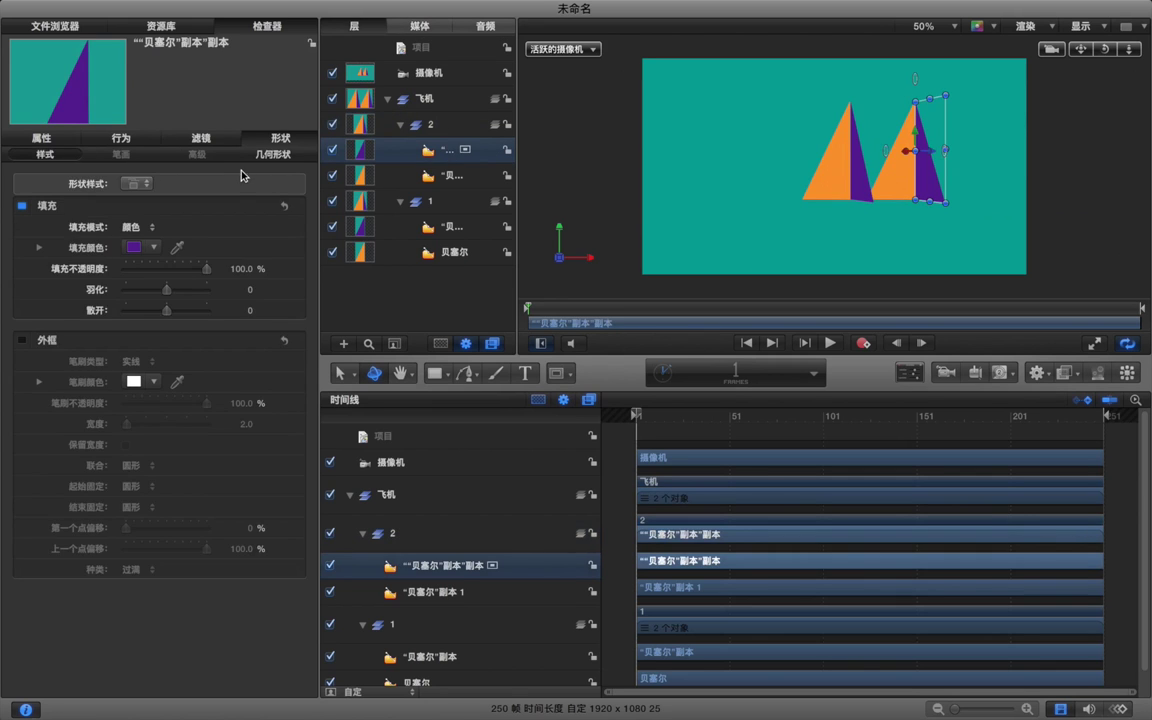
click(272, 154)
click(45, 154)
click(131, 249)
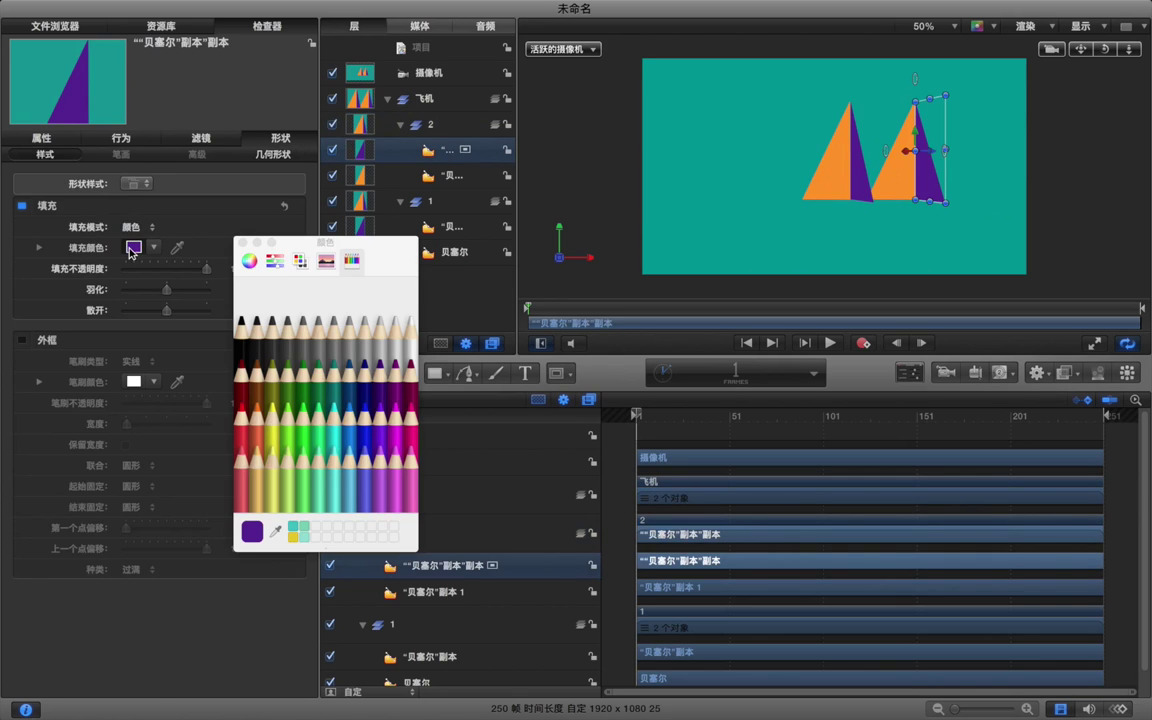
click(348, 390)
click(333, 415)
click(333, 455)
click(302, 462)
click(414, 486)
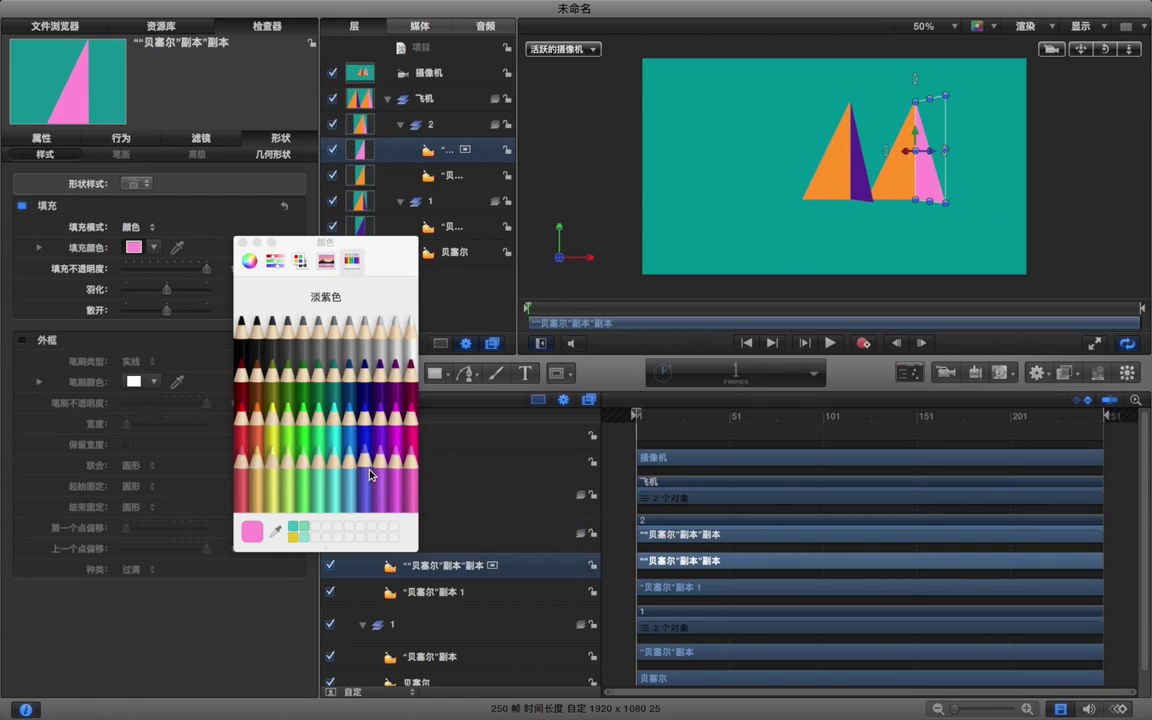
click(370, 470)
click(406, 485)
Change the fill colour of group 2's orange triangle to the pencil colour 雪白色 and close the colour picker.
click(455, 176)
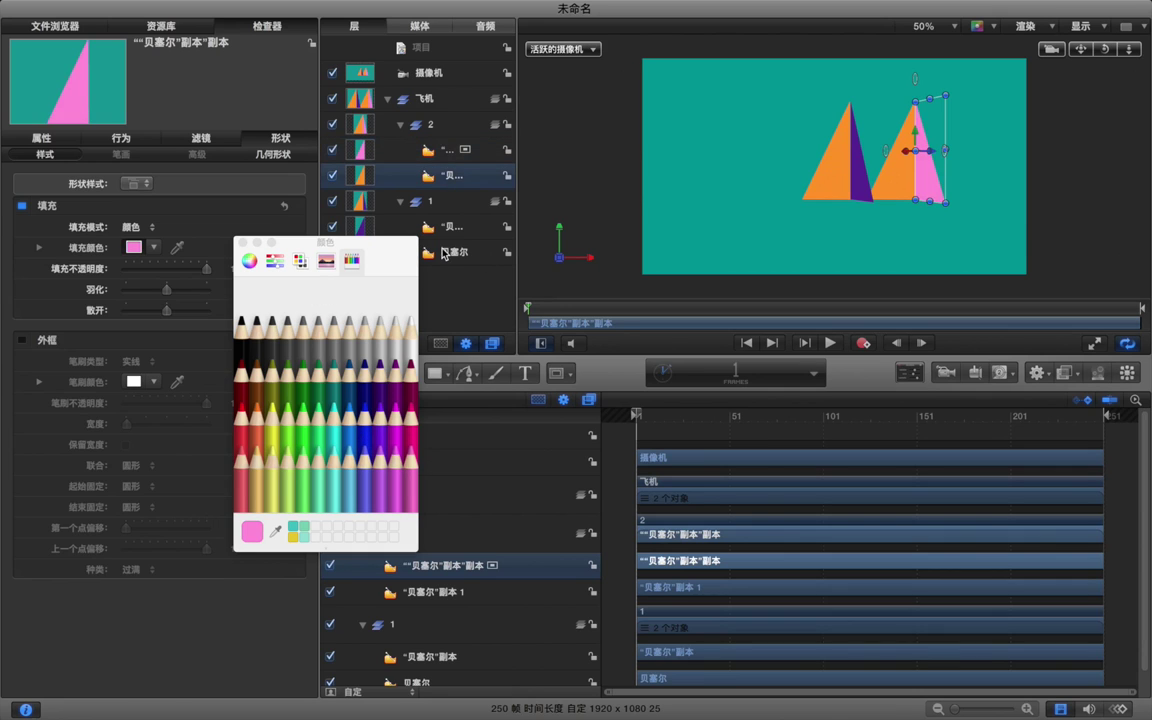
click(367, 331)
click(396, 320)
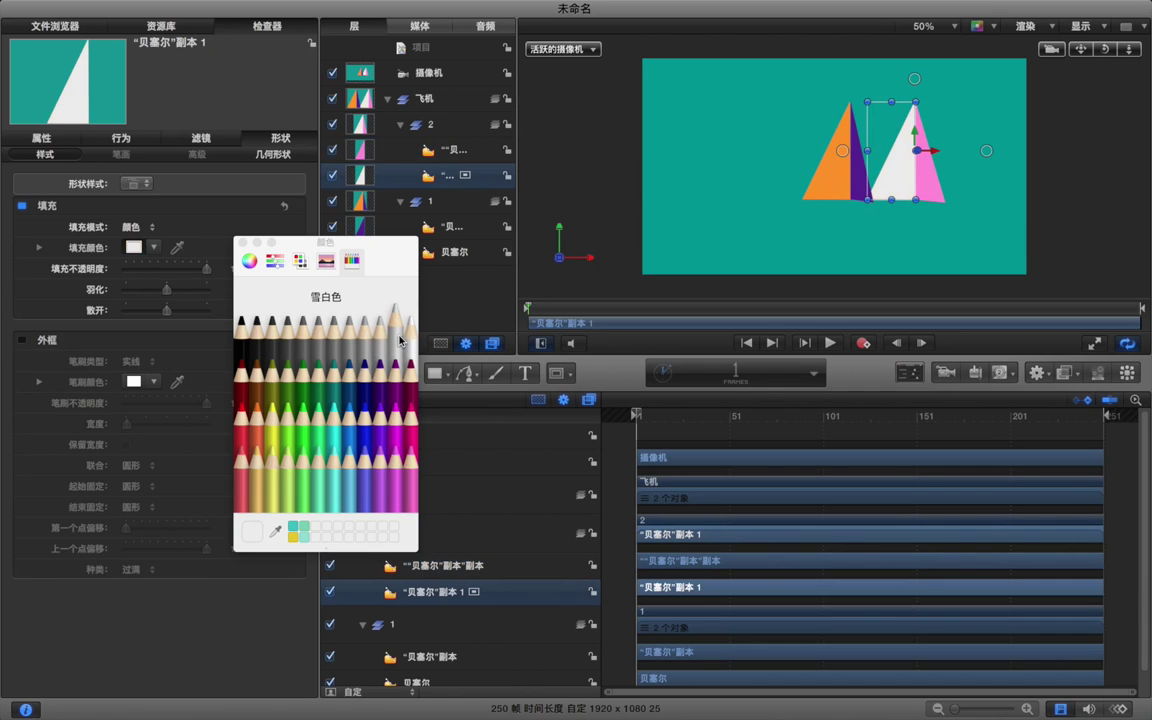
click(241, 242)
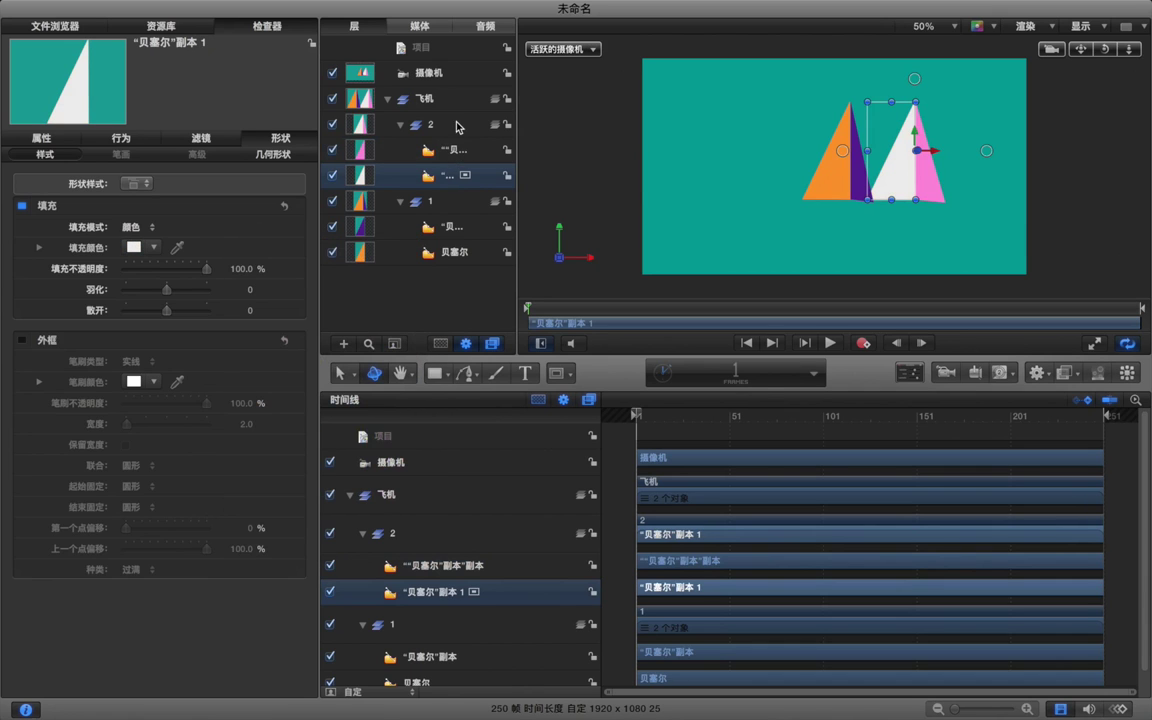
Move group 2 further right along X until a gap separates it from group 1.
click(458, 126)
mouse_move(918, 188)
mouse_down()
mouse_move(938, 186)
mouse_move(920, 188)
mouse_up()
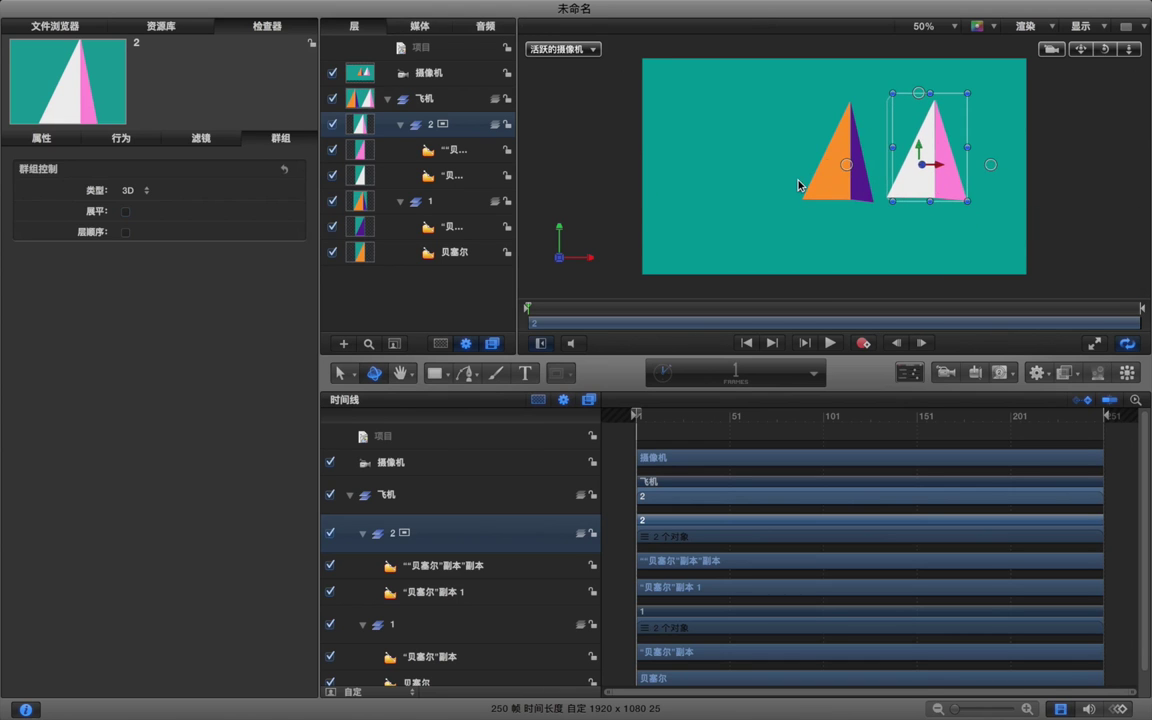
Set the Y rotation of group 1's purple triangle to 117° and keep its X rotation at 0°.
scroll(798, 185, up, 6)
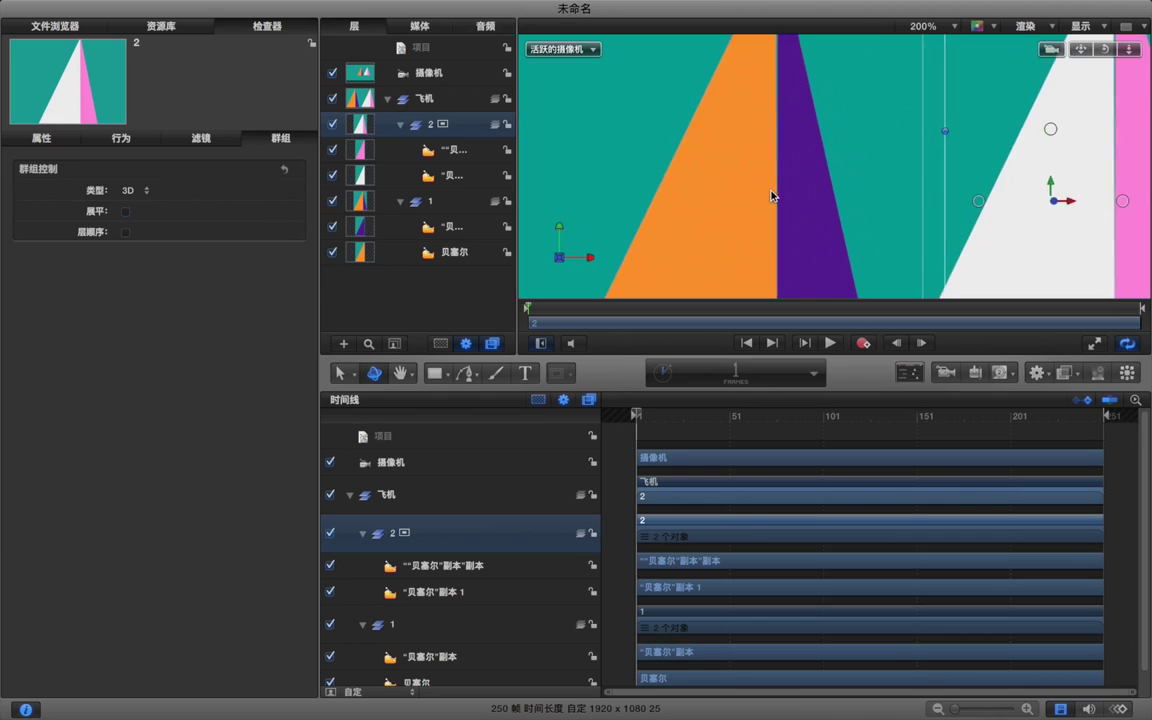
scroll(772, 196, down, 3)
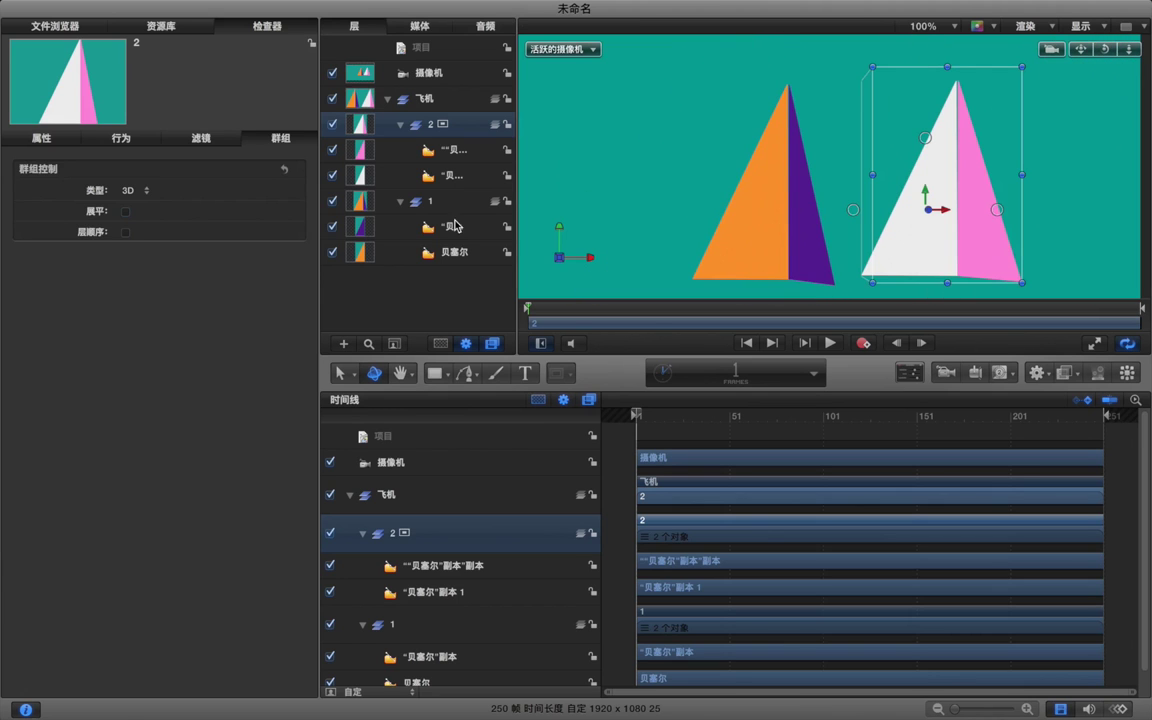
click(450, 226)
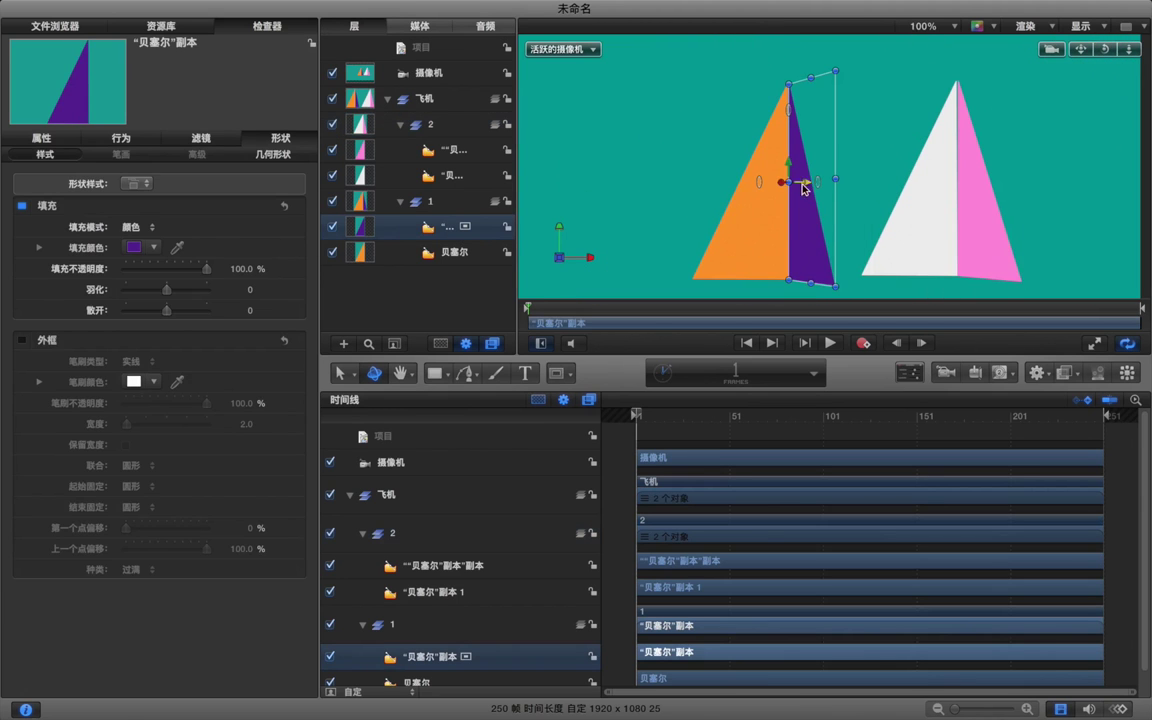
click(45, 142)
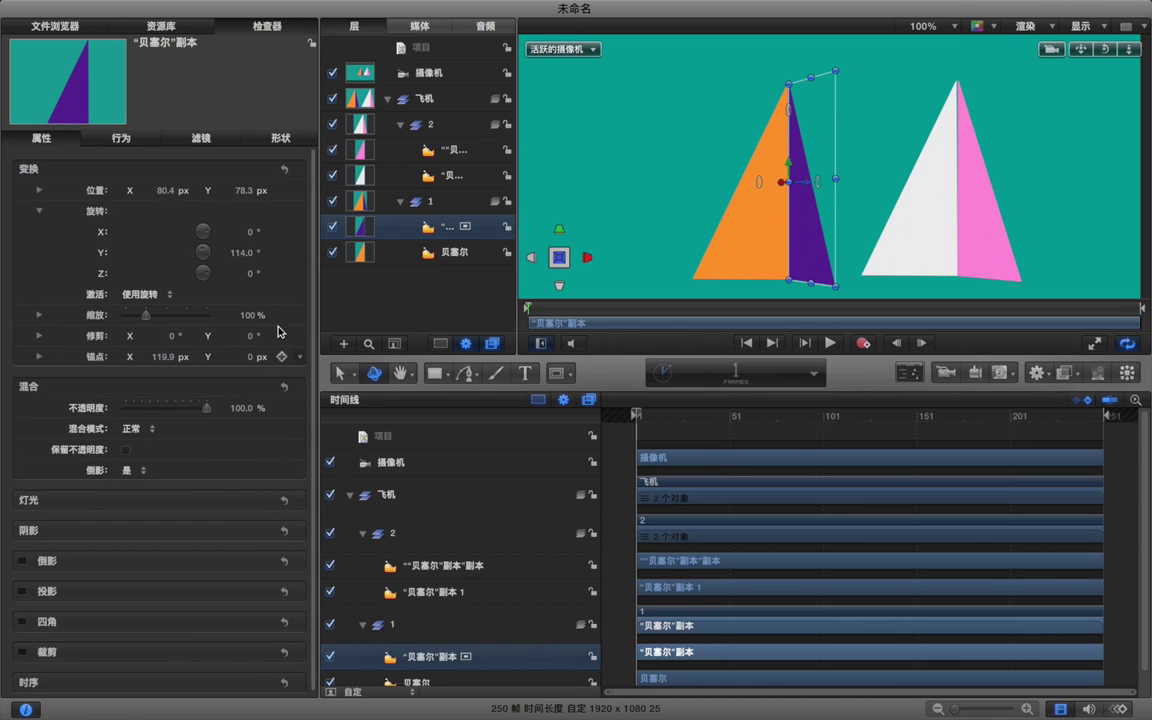
mouse_move(245, 254)
mouse_down()
mouse_move(247, 271)
mouse_move(247, 232)
mouse_up()
key(super+z)
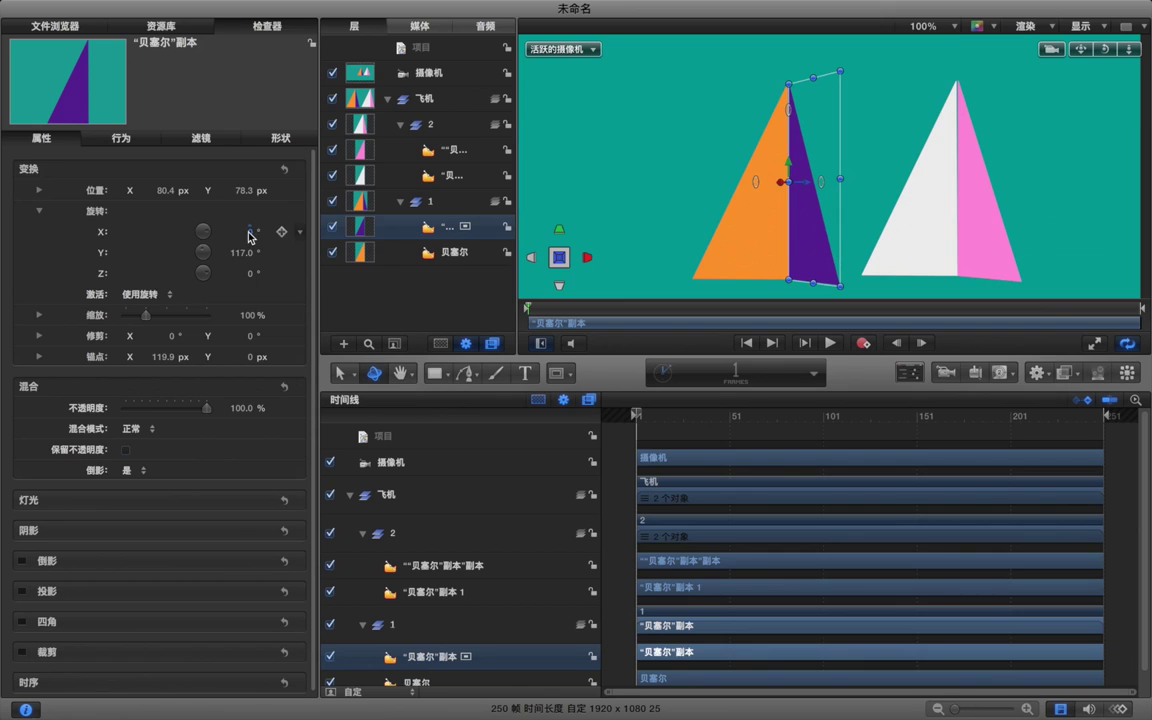
drag(810, 187, 805, 185)
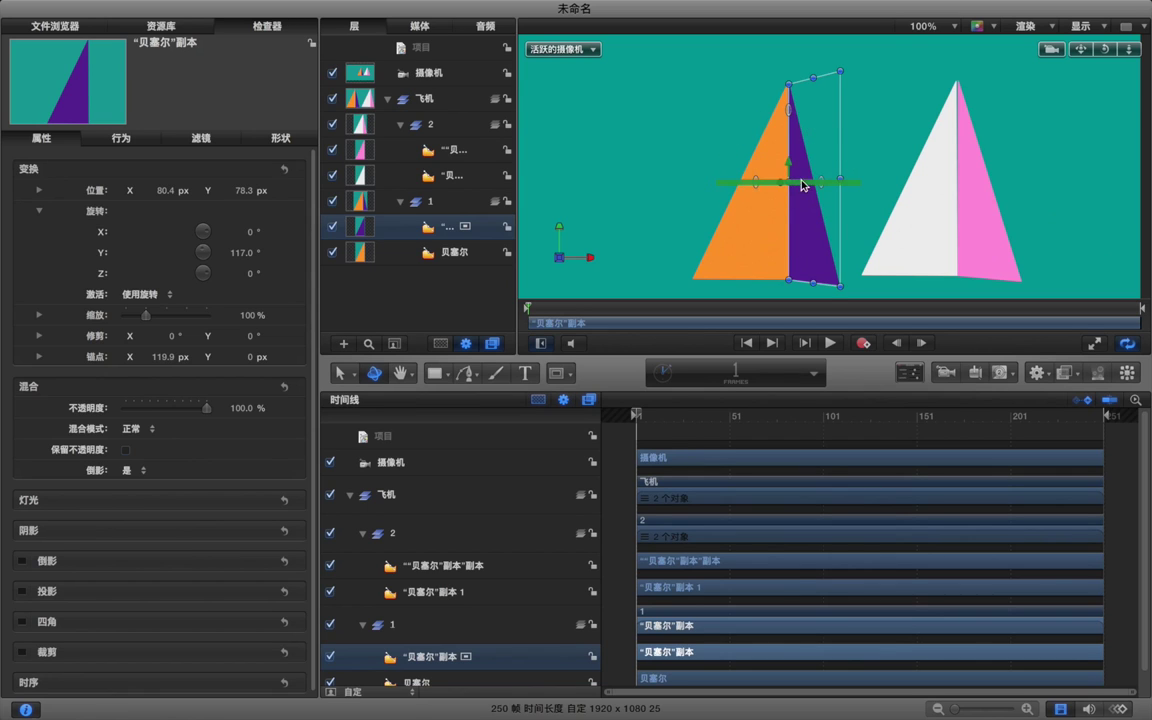
Set the X rotation of group 1's purple triangle and group 2's pink triangle to -0.3°.
click(251, 233)
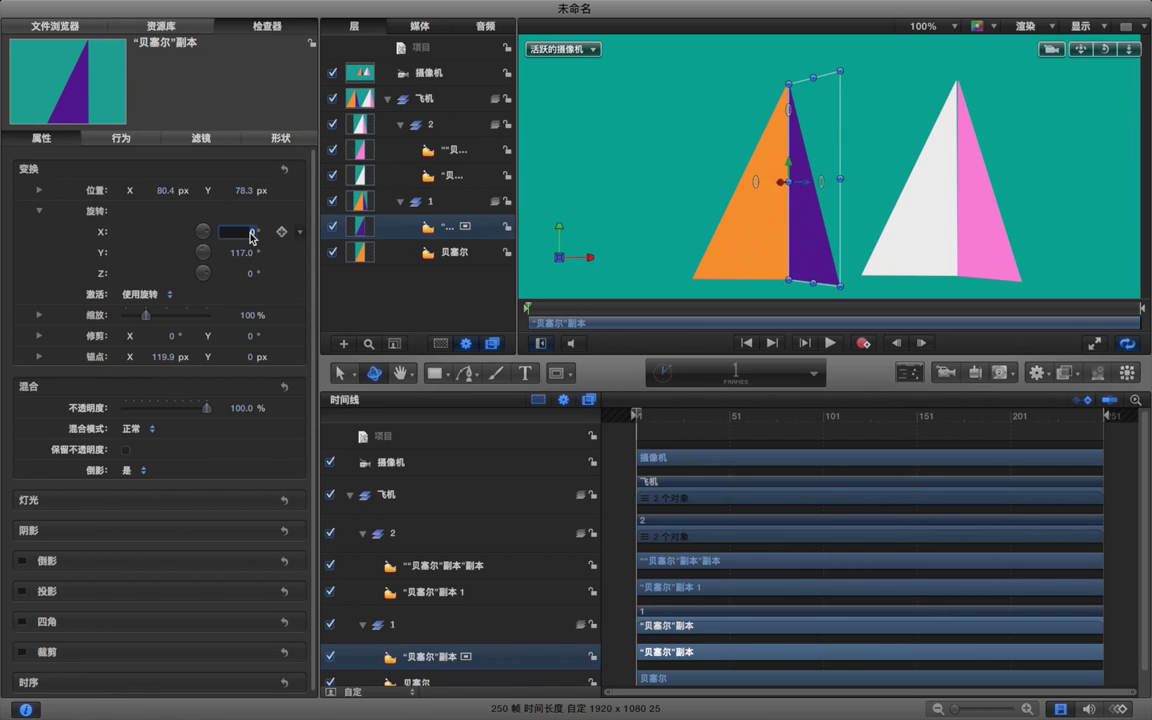
key(Return)
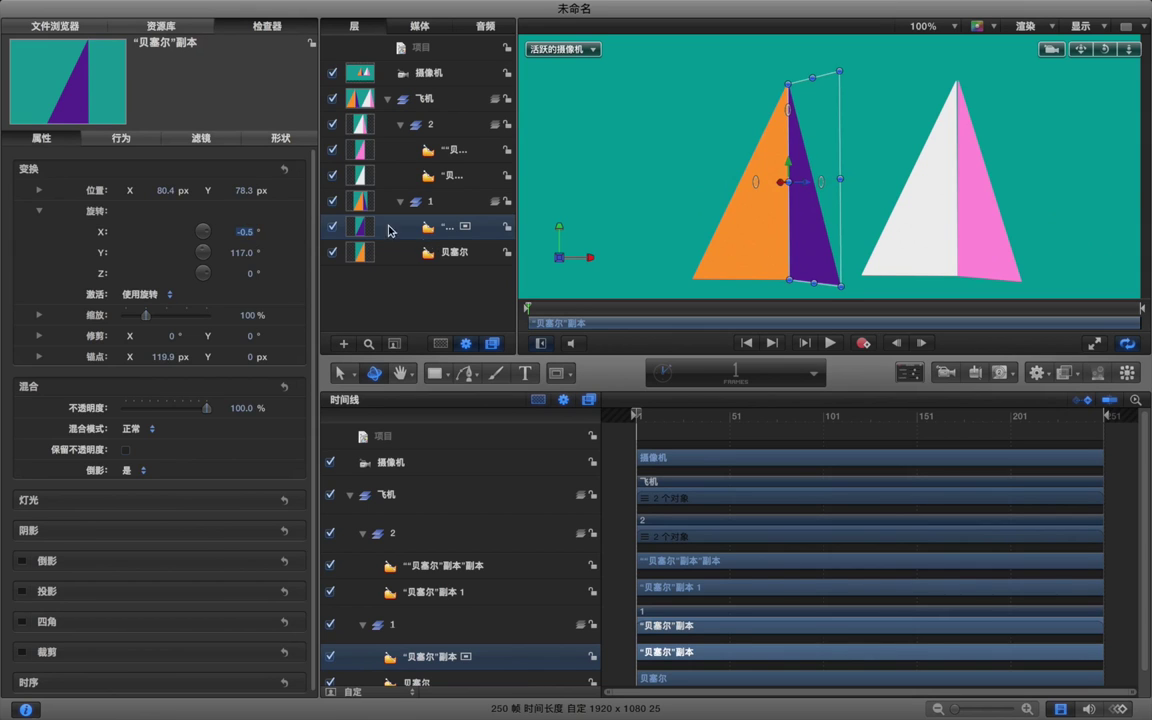
click(241, 234)
text(-0.3)
key(Return)
click(458, 152)
click(250, 232)
text(-0.3)
key(Return)
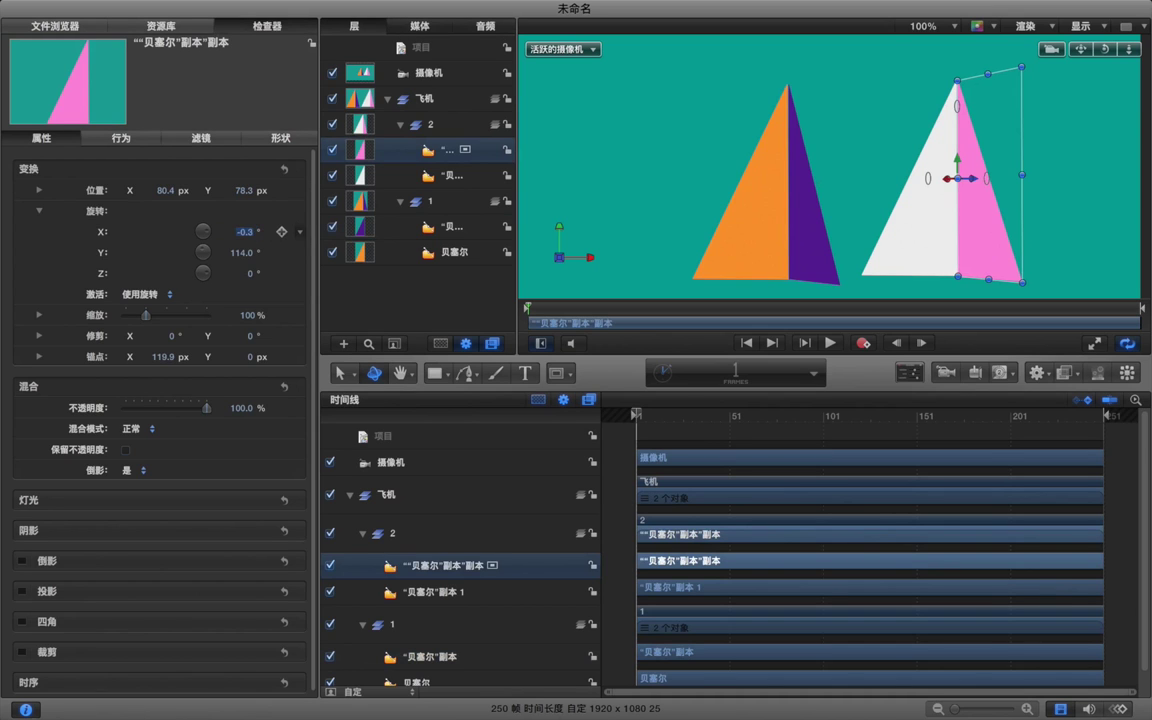
Move group 2 toward group 1 to X 246.0 px, Y -0.3 px and rotate it to X -25.5°, Y 78.5°.
click(435, 125)
drag(960, 145, 797, 219)
drag(895, 183, 897, 190)
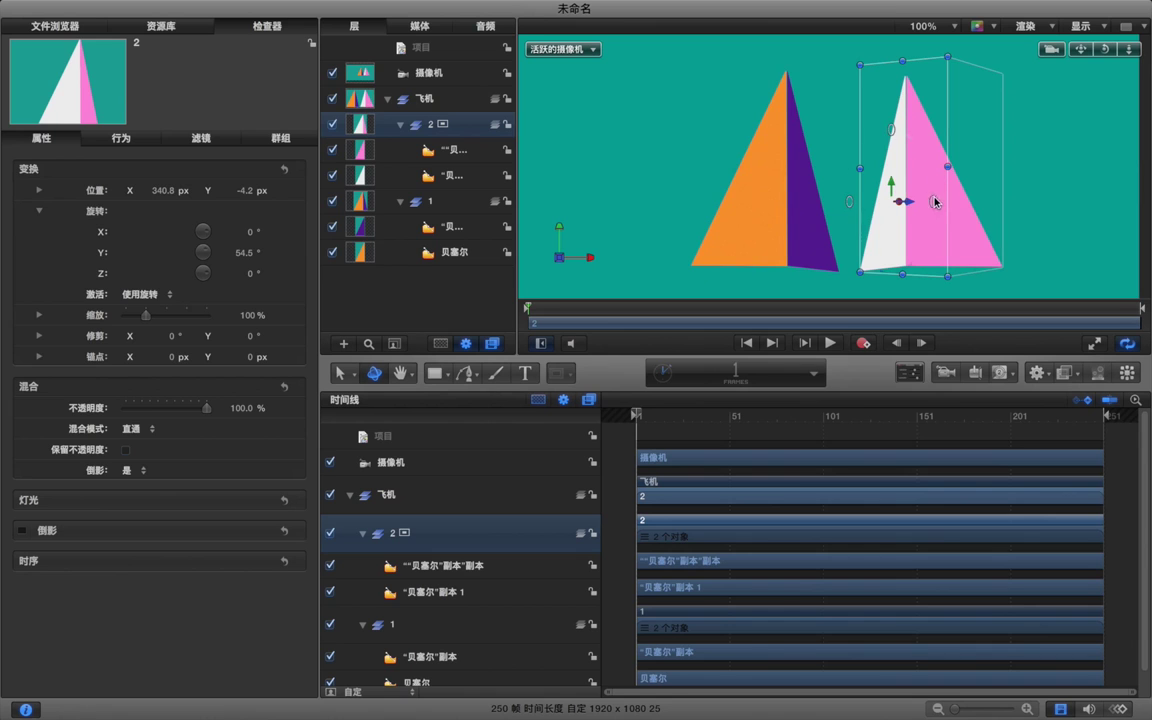
drag(891, 129, 866, 196)
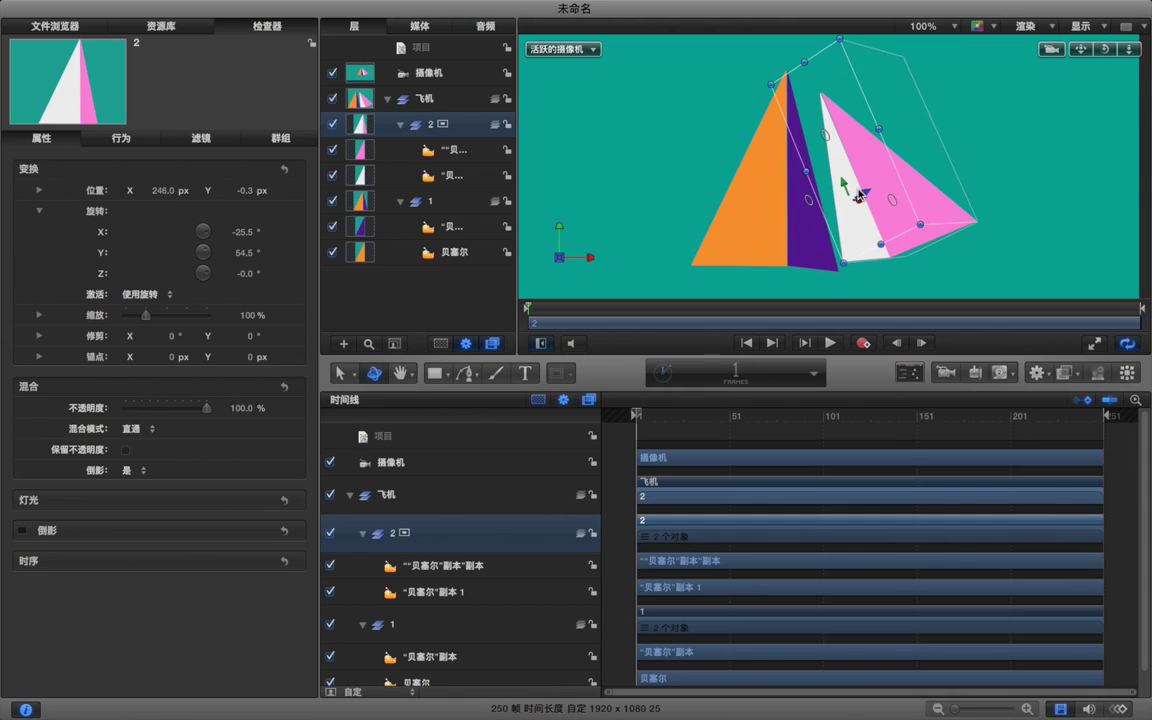
mouse_move(898, 182)
mouse_down()
mouse_move(920, 189)
mouse_move(882, 193)
mouse_up()
key(super+z)
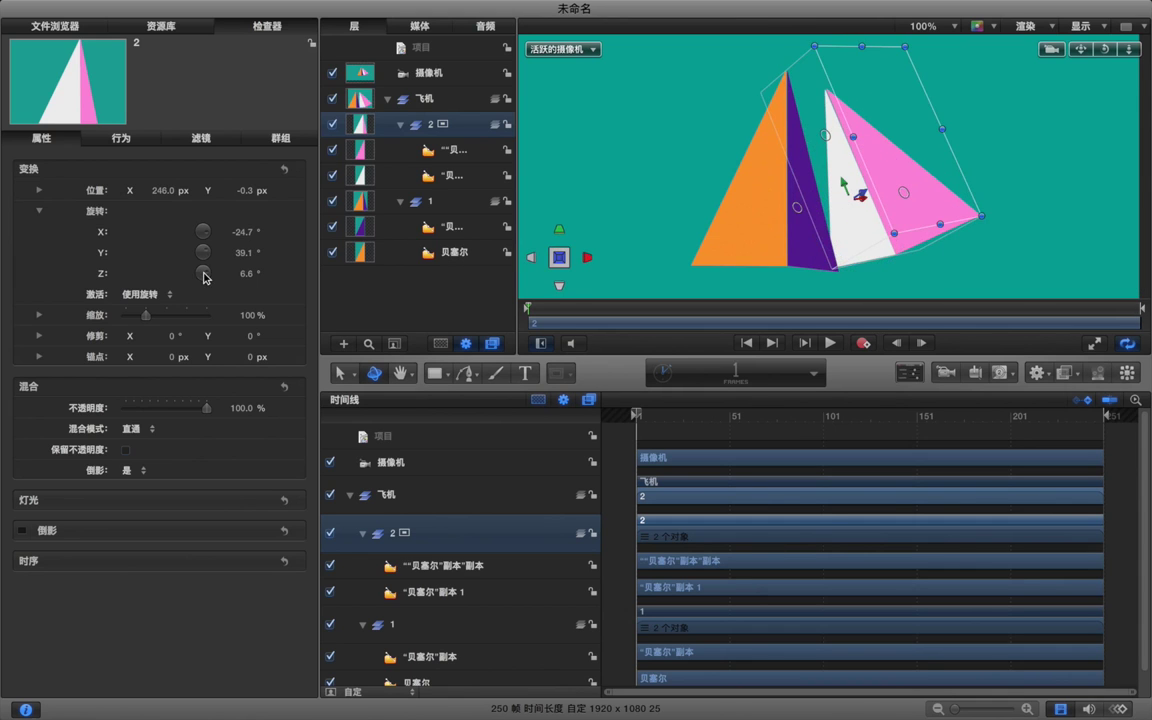
mouse_move(244, 255)
mouse_down()
mouse_move(244, 121)
mouse_move(244, 227)
mouse_move(266, 258)
mouse_up()
drag(240, 254, 244, 254)
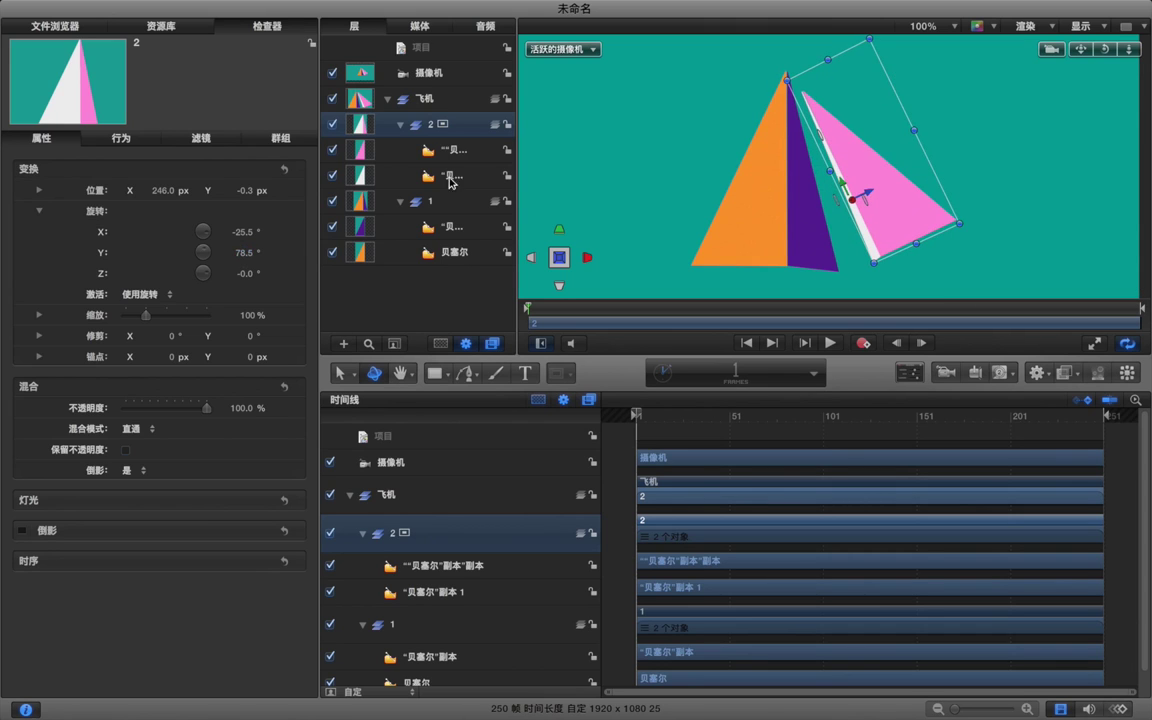
Rotate the camera to -83.0° around X to view the plane end-on.
click(430, 75)
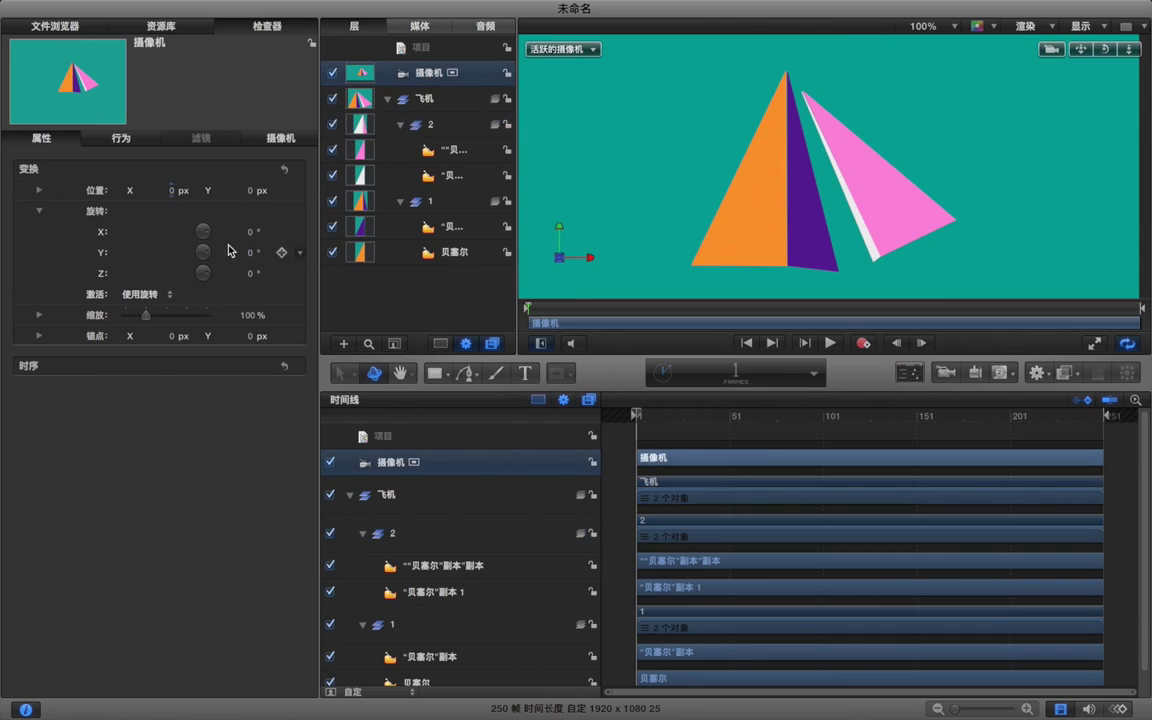
drag(251, 258, 211, 233)
key(super+z)
key(super+z)
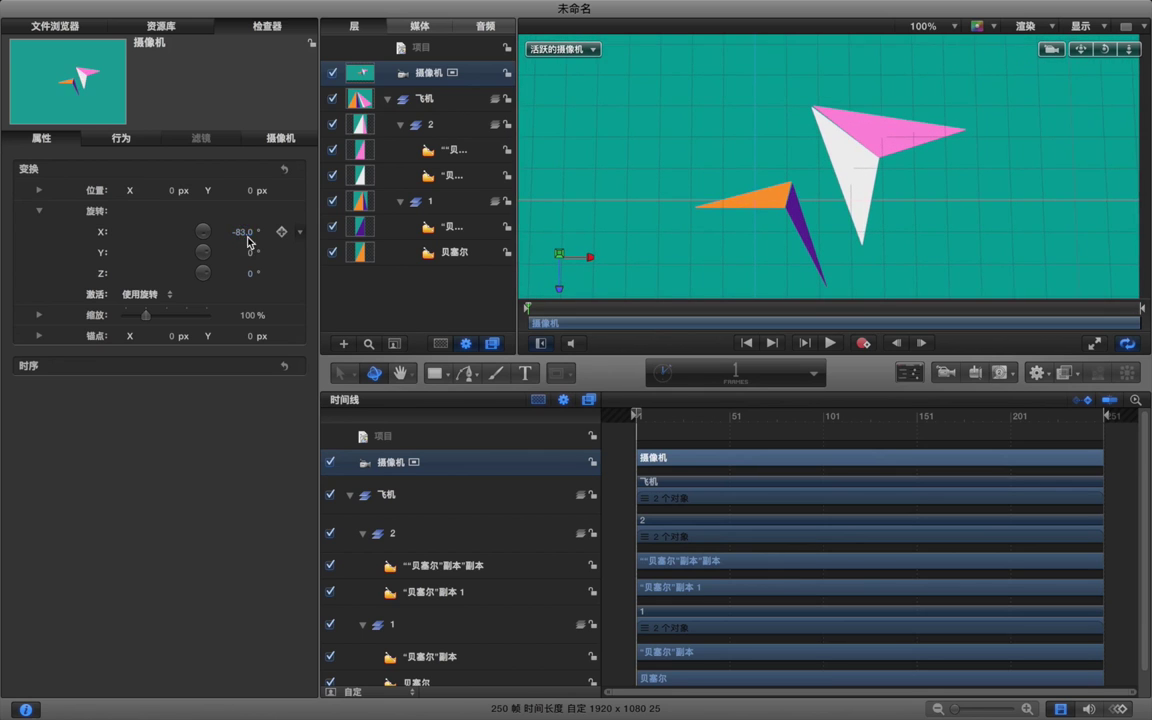
Set the X rotation of the purple triangle in group 1 and the pink triangle in group 2 to -0.5°.
click(419, 226)
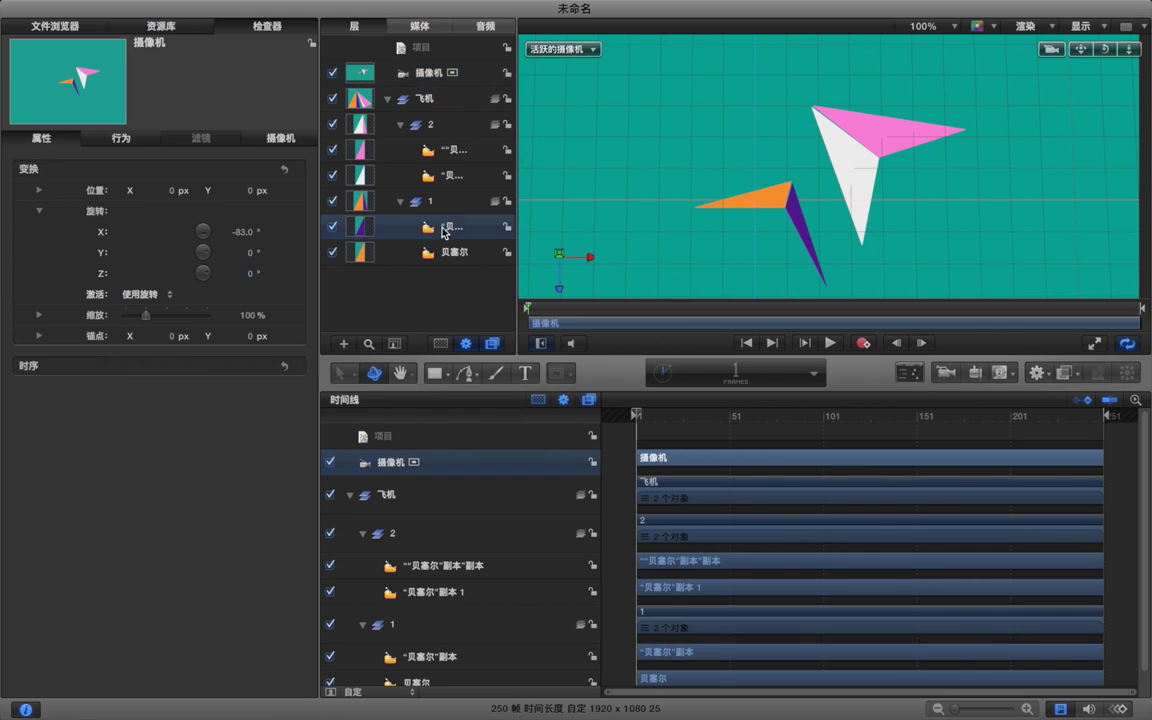
double_click(244, 233)
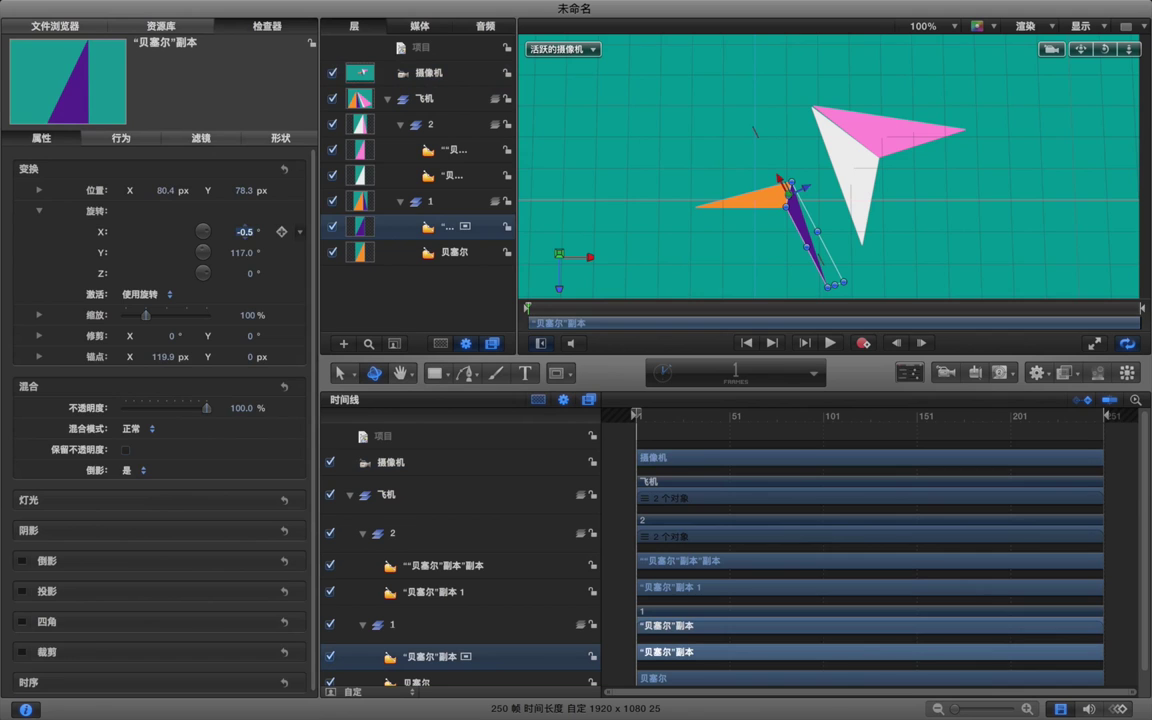
click(449, 178)
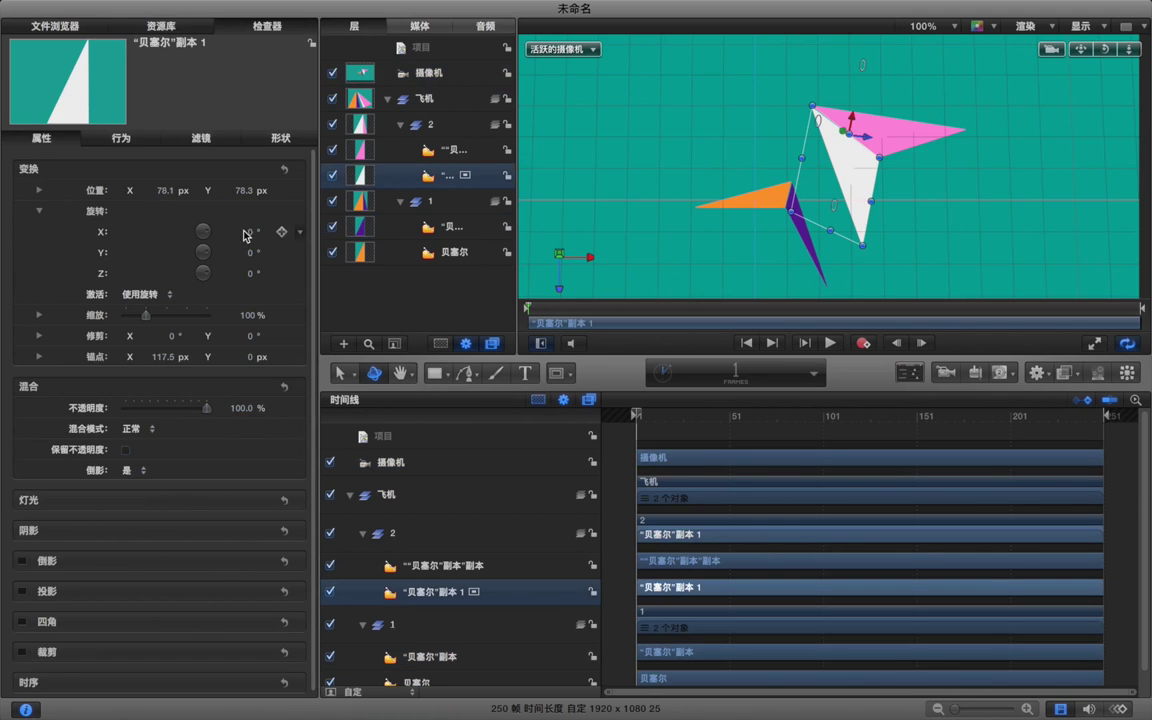
click(447, 152)
click(242, 236)
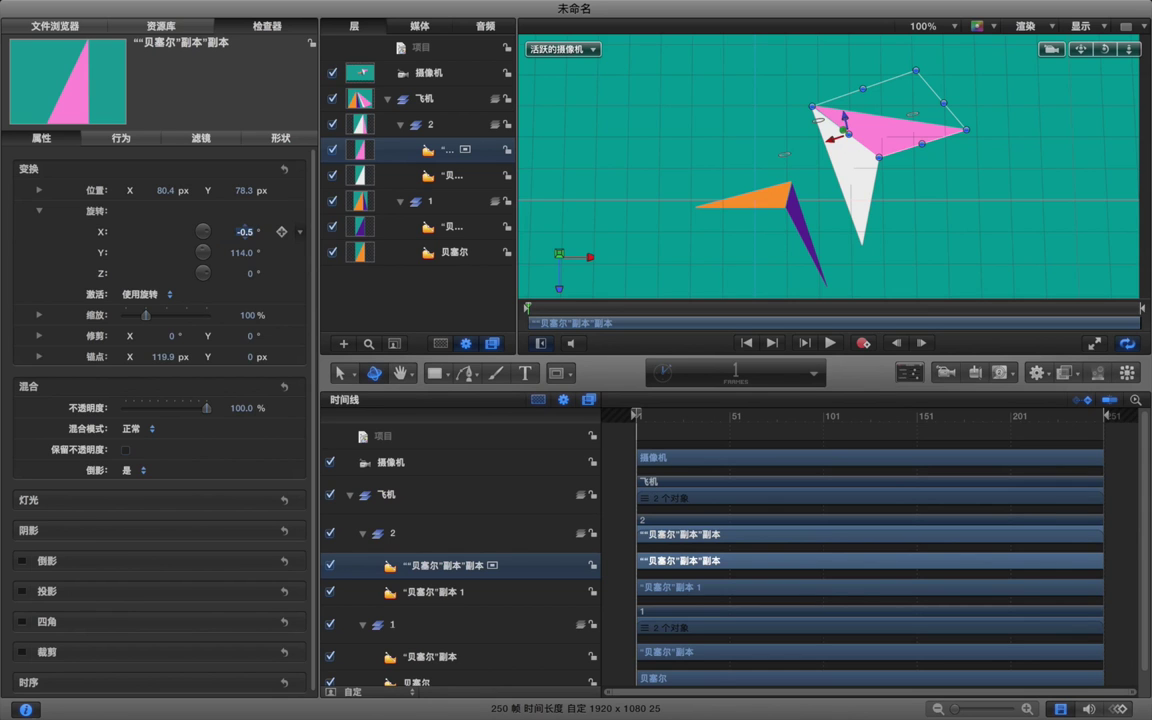
Move group 2 against group 1 at X 199.2 px, Y -14.3 px and set its X rotation to -9.1°.
click(447, 128)
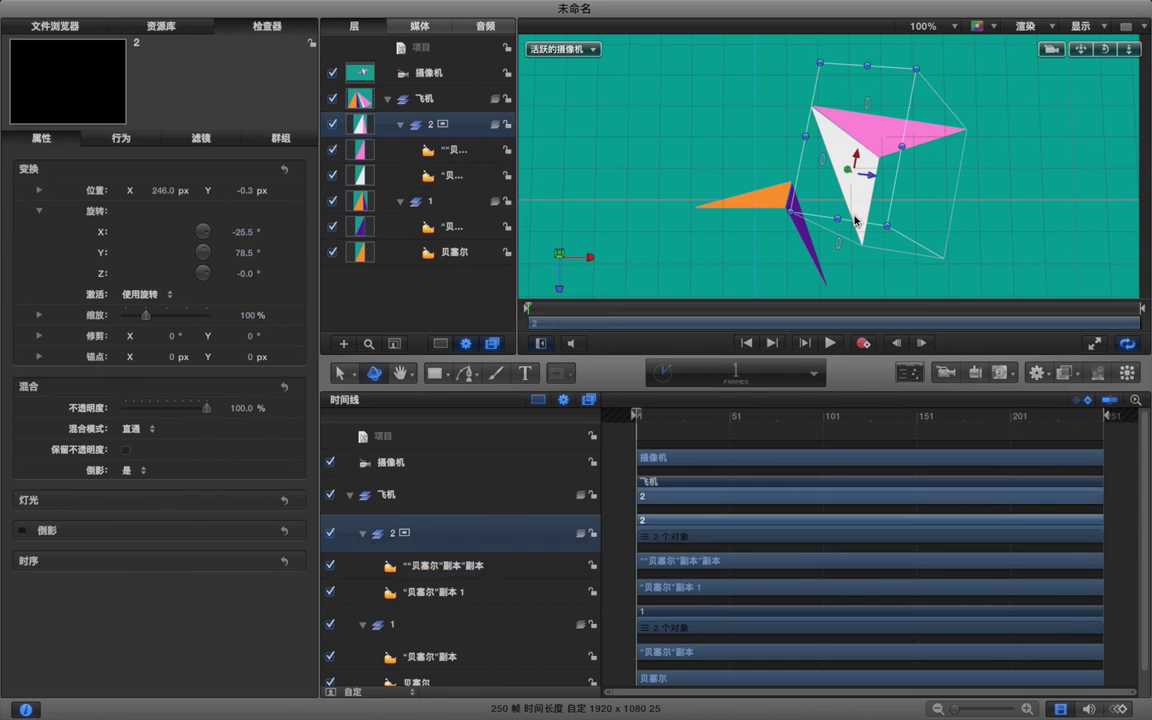
mouse_move(848, 192)
mouse_down()
mouse_move(858, 203)
mouse_move(848, 195)
mouse_move(791, 214)
mouse_move(688, 188)
mouse_move(868, 194)
mouse_move(842, 194)
mouse_move(855, 188)
mouse_up()
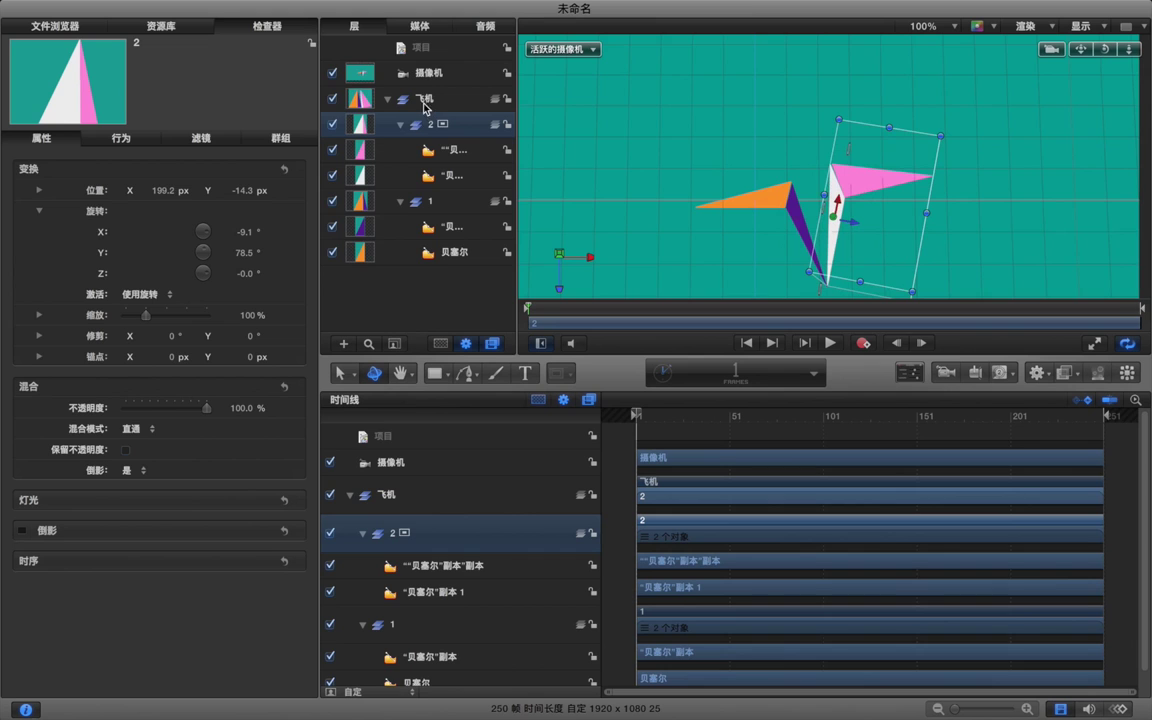
Tilt the whole 飞机 group to about -33° around X, keeping its Y rotation at 0°.
click(427, 100)
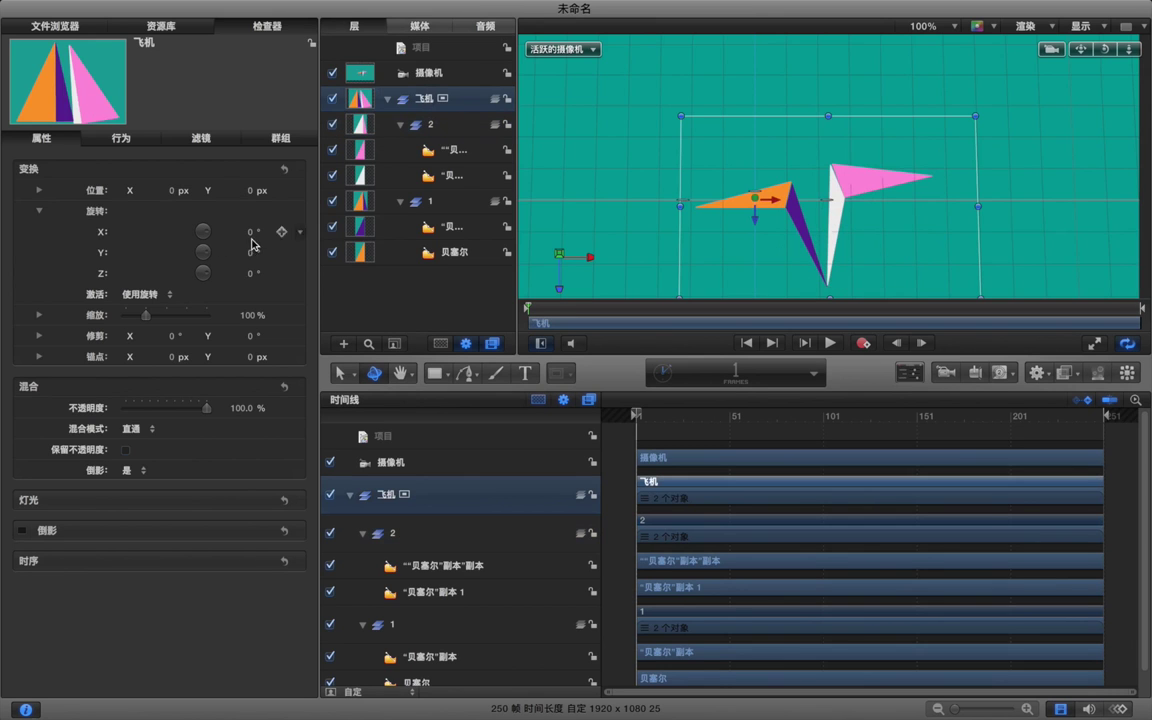
mouse_move(250, 253)
mouse_down()
mouse_move(250, 239)
mouse_move(250, 252)
mouse_up()
key(super+z)
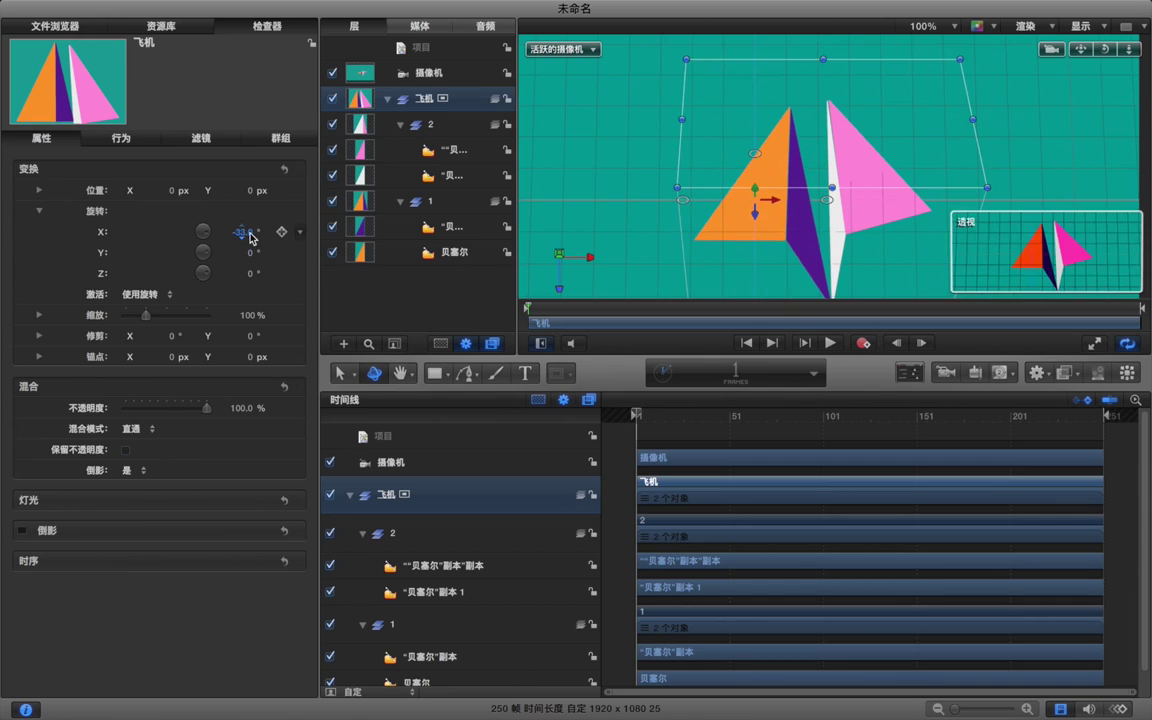
Position group 2 at X 180.48, Y -27.52, Z 46.41 px and rotate it to X -21.1°, Y 76.5°.
click(387, 124)
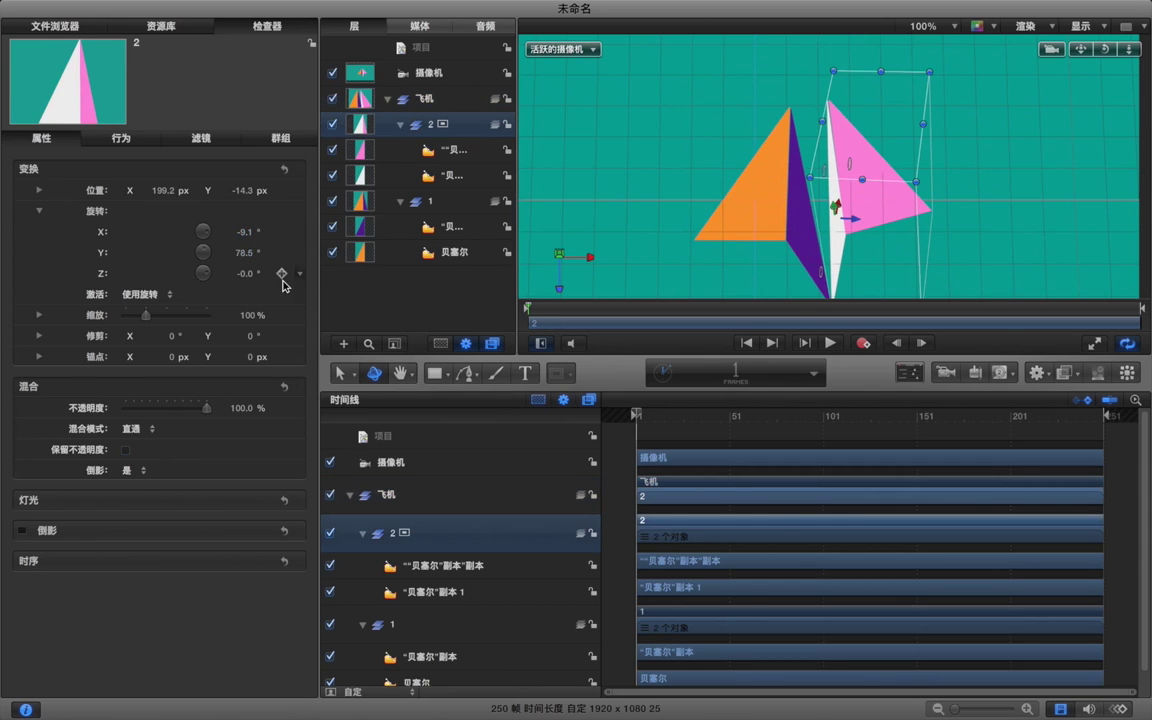
drag(245, 253, 244, 231)
key(super+z)
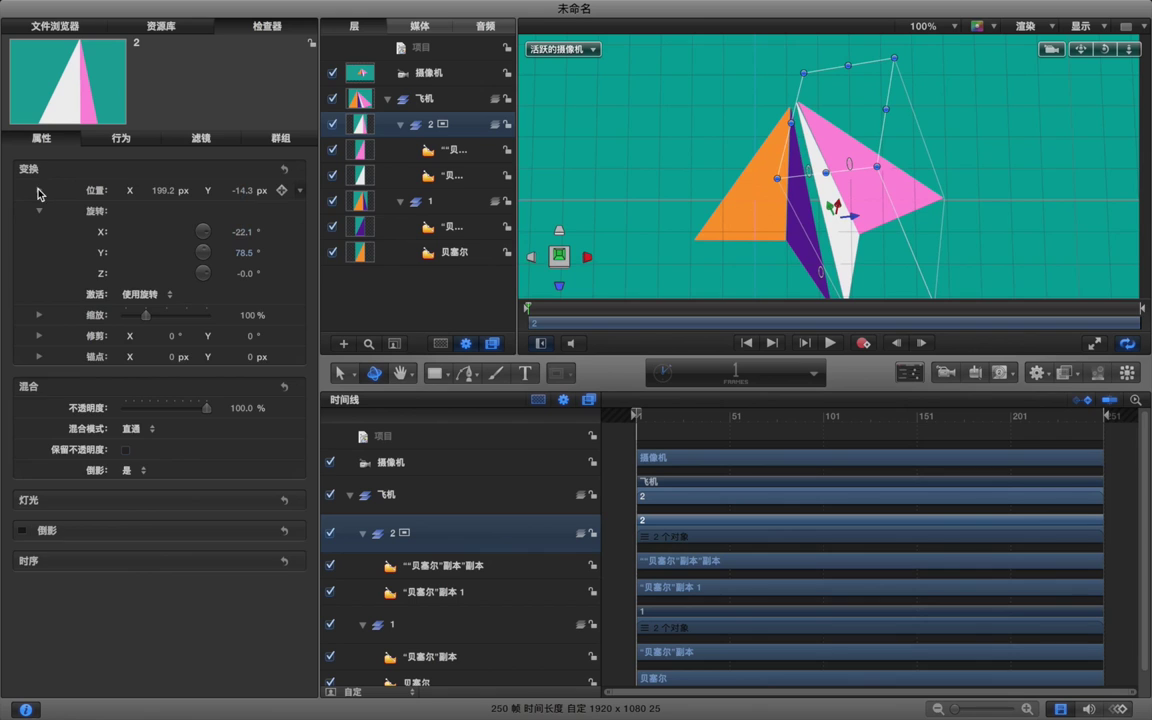
click(38, 190)
mouse_move(238, 231)
mouse_down()
mouse_move(238, 213)
mouse_move(236, 226)
mouse_up()
drag(240, 302, 241, 297)
mouse_move(242, 233)
mouse_down()
mouse_move(242, 243)
mouse_move(238, 205)
mouse_move(246, 210)
mouse_up()
mouse_move(243, 296)
mouse_down()
mouse_move(244, 316)
mouse_move(253, 300)
mouse_move(234, 294)
mouse_up()
Tilt the 飞机 group to check the fit and set group 2's rotation to X -17.1°, Y 84.5°, Z 5.0°.
click(425, 98)
click(441, 124)
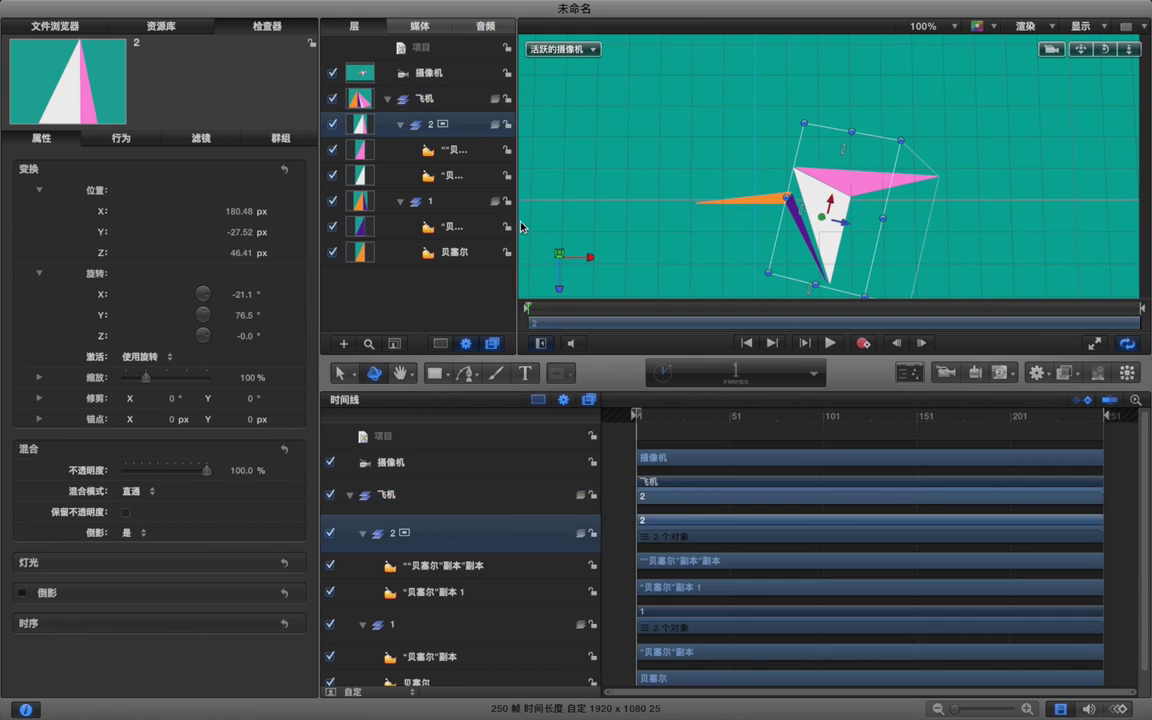
mouse_move(245, 315)
mouse_down()
mouse_move(249, 336)
mouse_move(247, 294)
mouse_move(224, 296)
mouse_move(256, 320)
mouse_move(237, 336)
mouse_move(247, 336)
mouse_up()
key(super+z)
click(420, 98)
click(445, 122)
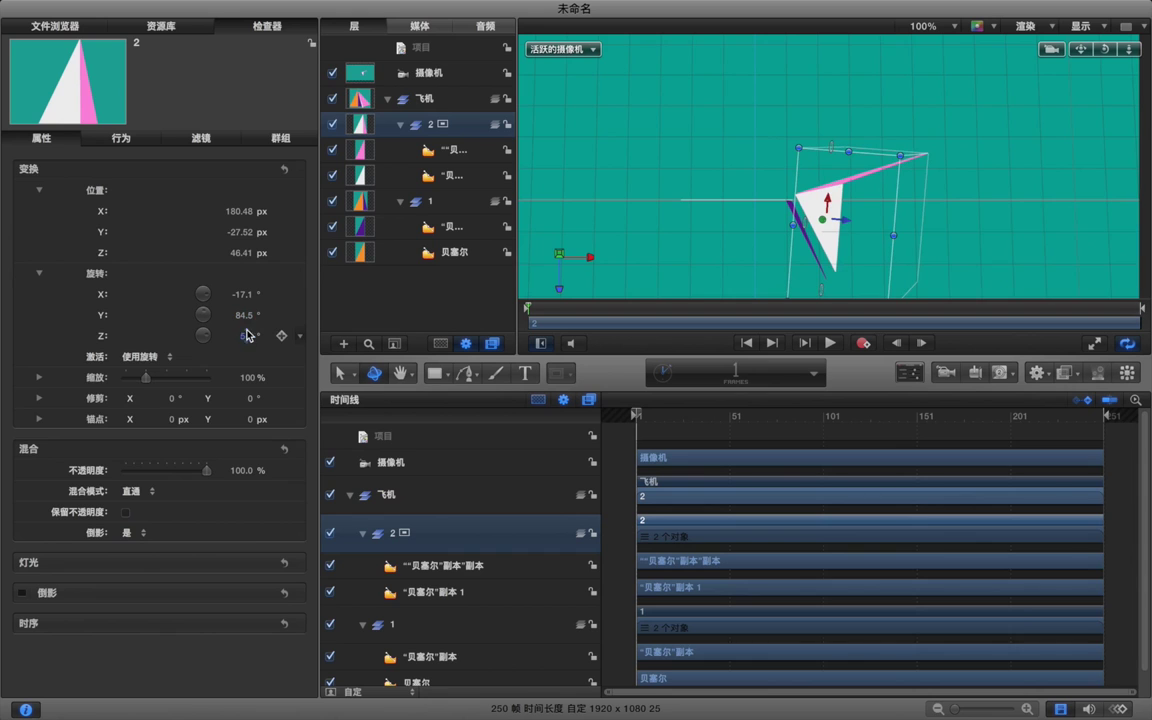
key(minus)
key(super+minus)
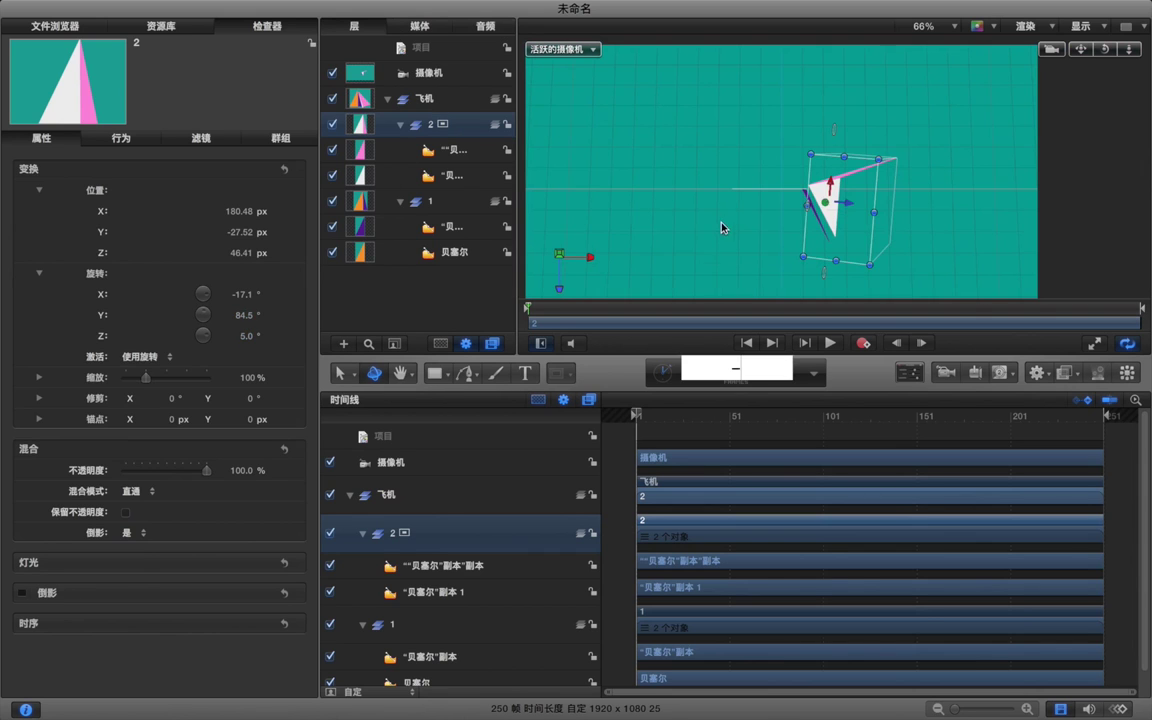
Tilt the 飞机 group to check the fit and set group 2's rotation to X -12.1°, Y 71.5°, Z 21.3°.
click(712, 216)
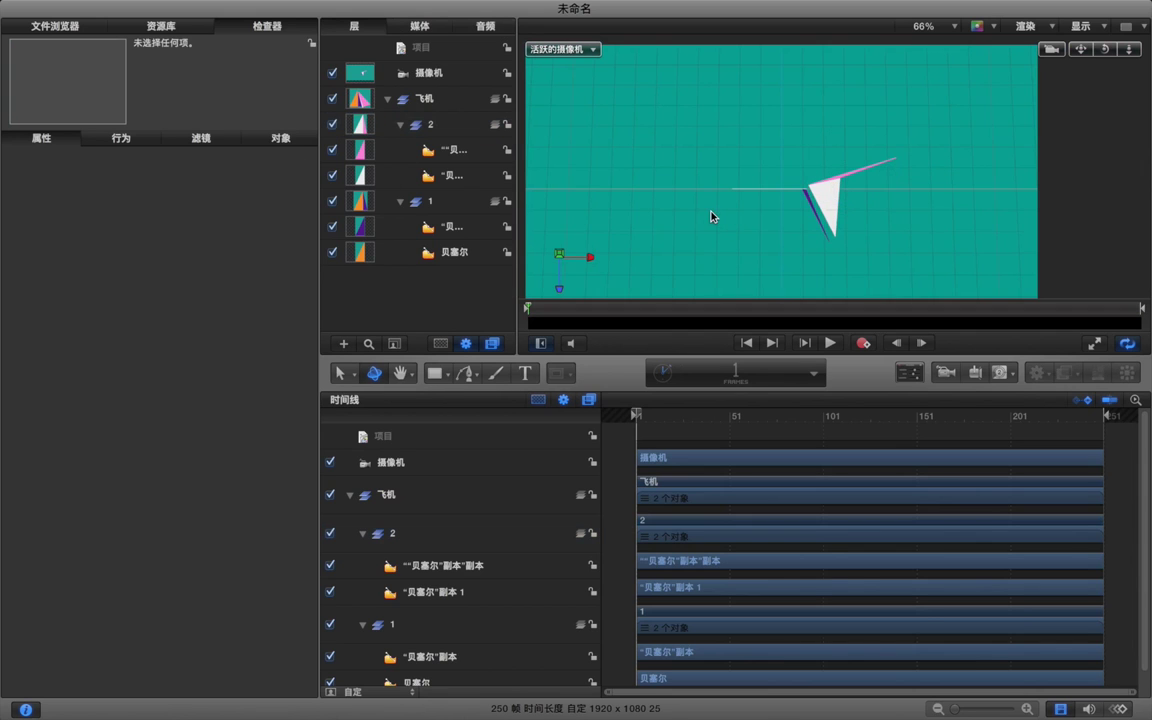
click(435, 108)
mouse_move(251, 318)
mouse_down()
mouse_move(243, 293)
mouse_move(243, 335)
mouse_move(270, 336)
mouse_move(240, 336)
mouse_move(258, 336)
mouse_up()
key(super+z)
drag(243, 292, 266, 336)
click(447, 128)
scroll(856, 243, down, 3)
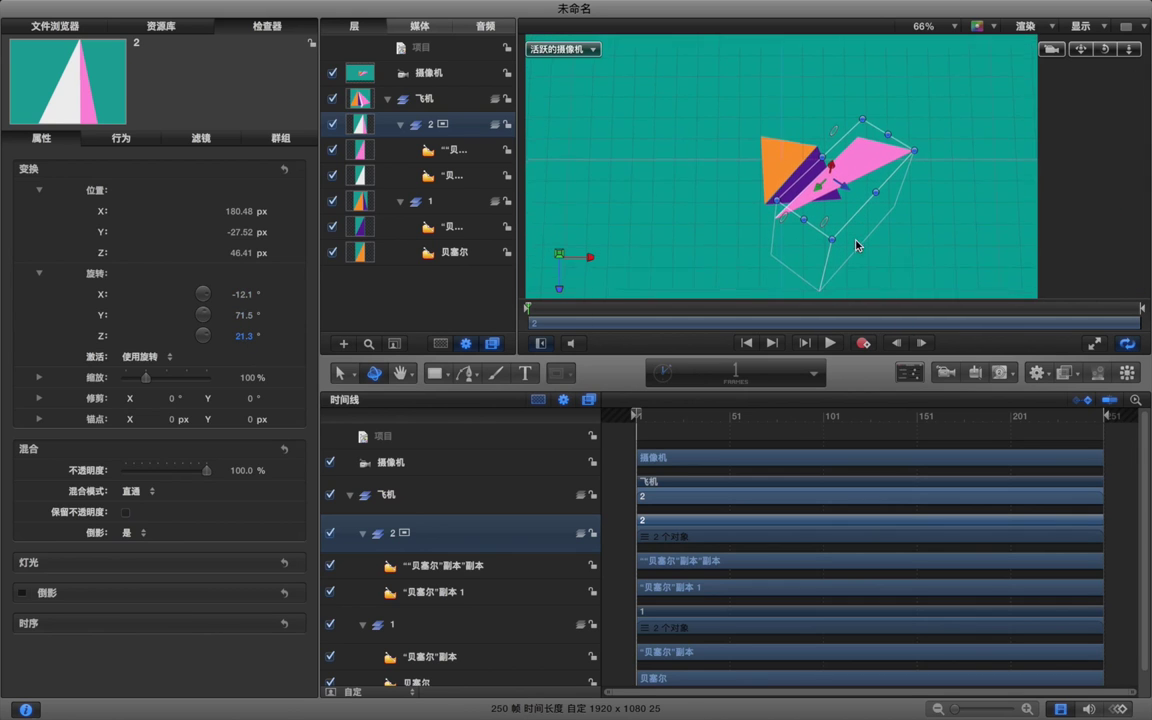
Set the X rotation of the 摄像机 camera to -59°.
click(440, 100)
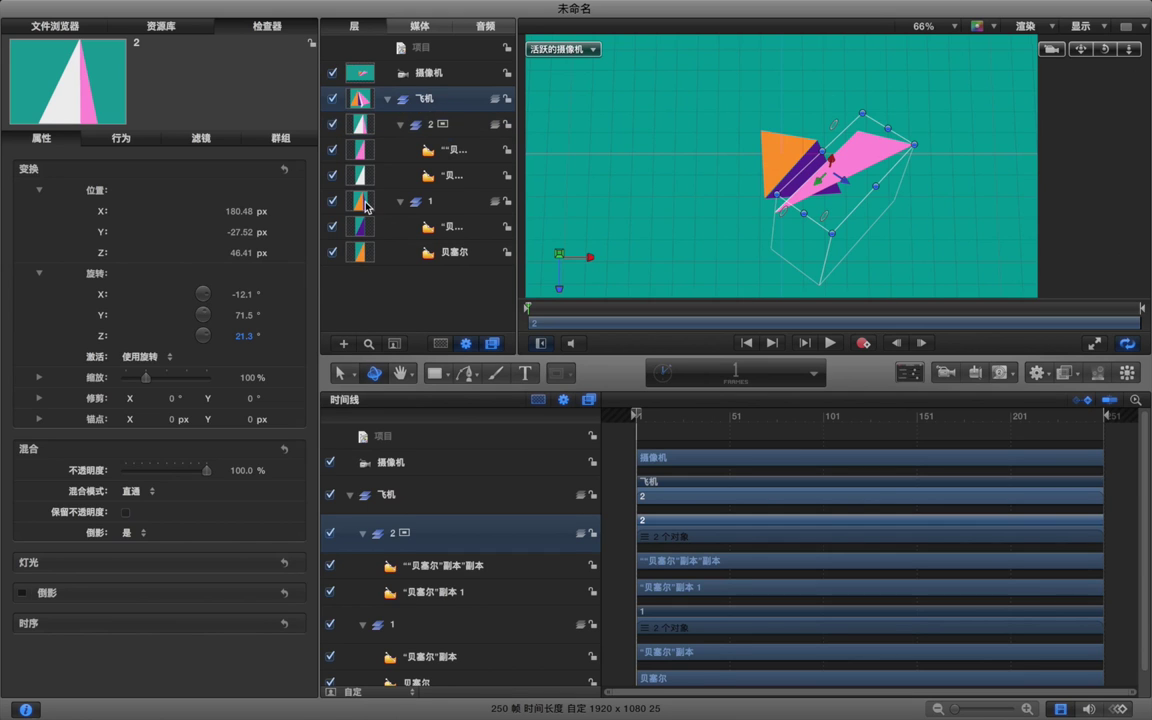
click(434, 76)
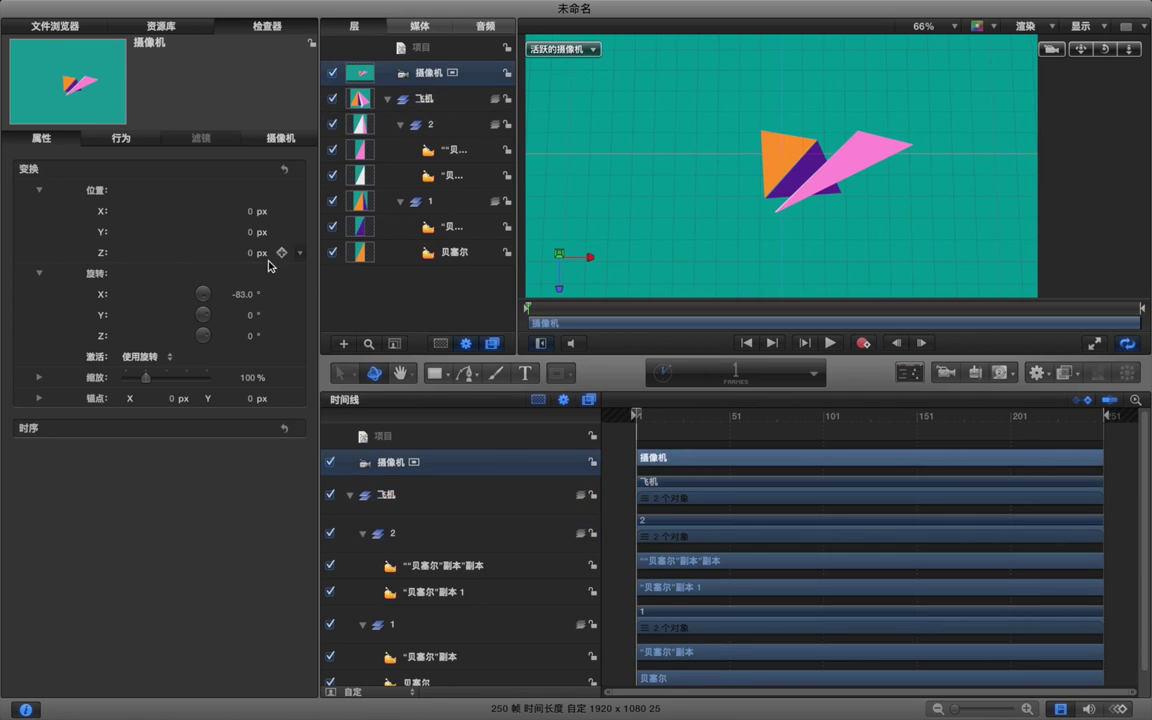
drag(245, 303, 270, 303)
Move group 2 to X 167.36, Y -10.21, Z 70.42 px and rotate it to X -18.4°, Y 75.4°, Z 9.6°.
click(388, 124)
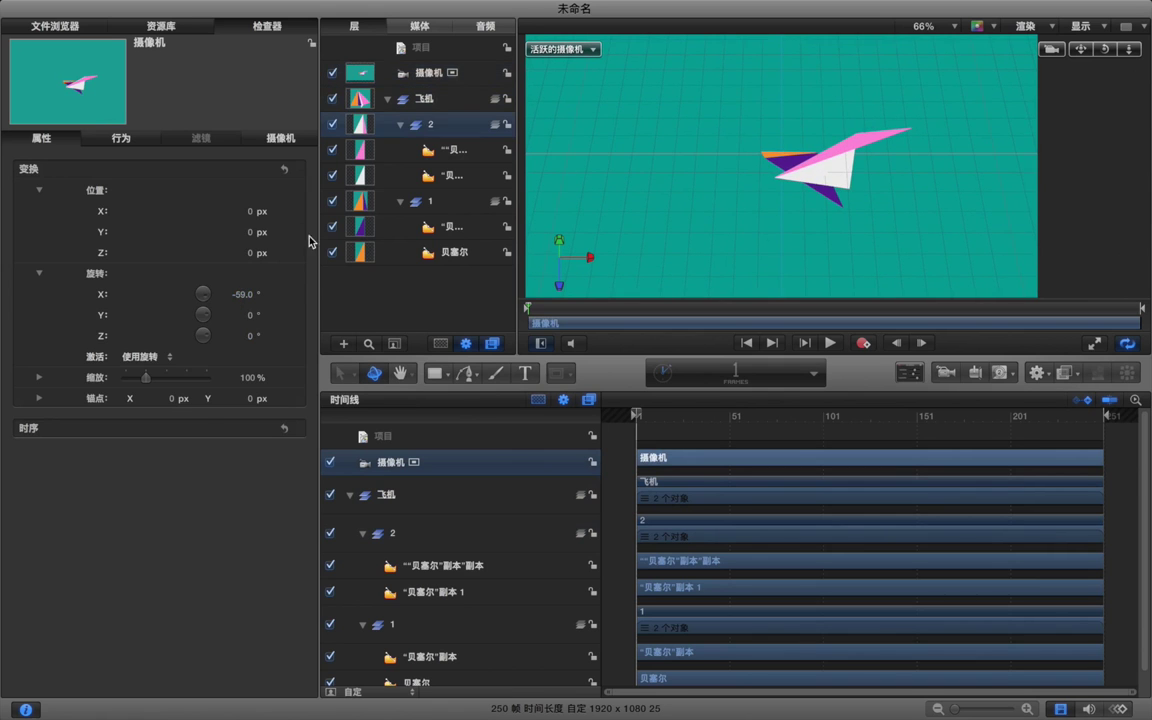
drag(243, 315, 243, 336)
drag(836, 155, 813, 174)
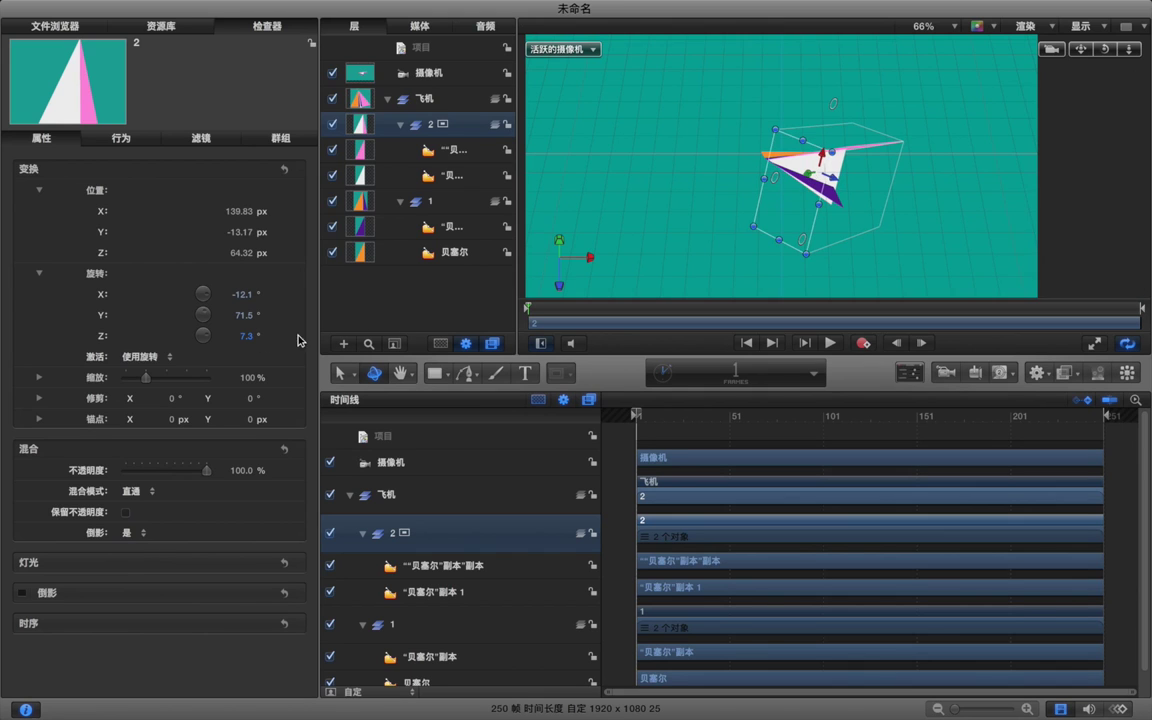
drag(244, 313, 246, 336)
mouse_move(833, 180)
mouse_down()
mouse_move(846, 180)
mouse_move(775, 182)
mouse_move(815, 190)
mouse_move(790, 186)
mouse_move(843, 180)
mouse_move(832, 176)
mouse_up()
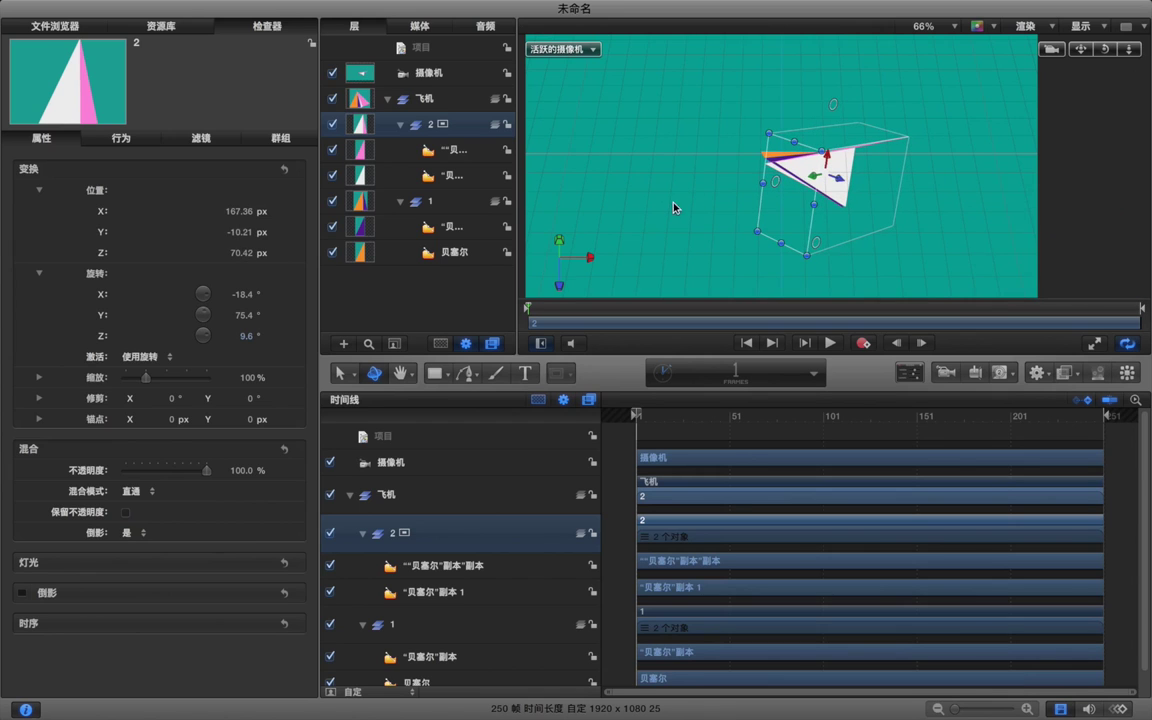
Set group 2's rotation to X -17.4°, Y 69.4° and move it to X 197.56, Y -0.1, Z 81.77 px.
drag(242, 294, 242, 293)
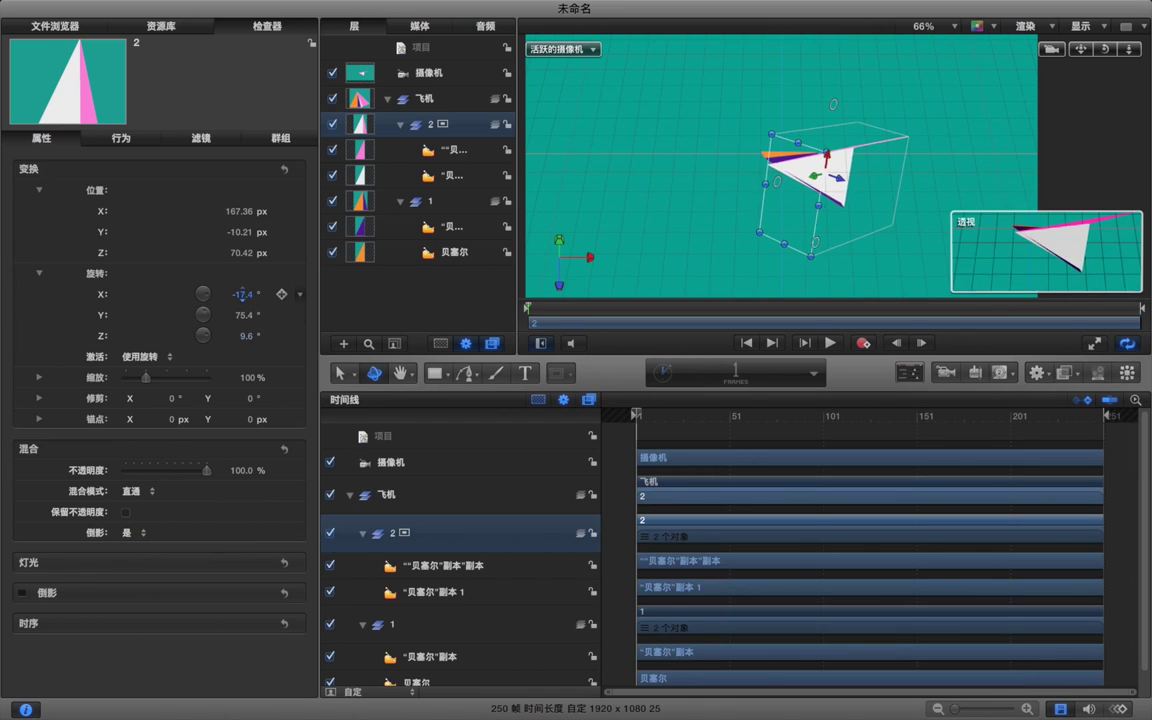
drag(233, 321, 243, 316)
drag(836, 177, 840, 180)
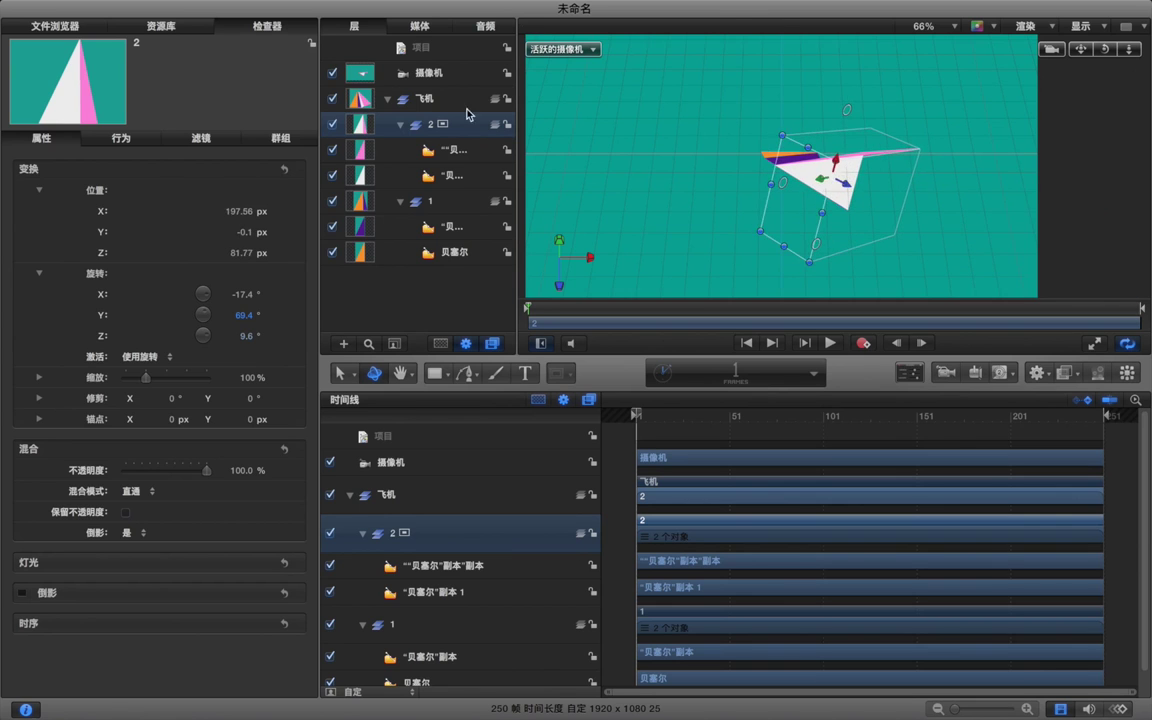
Rotate the 飞机 group to X 72°, Y 38°, Z 23° and place group 2 at X 181.14, Y -6.58, Z 87.11 px with X rotation -20.4°.
click(450, 100)
drag(243, 296, 243, 316)
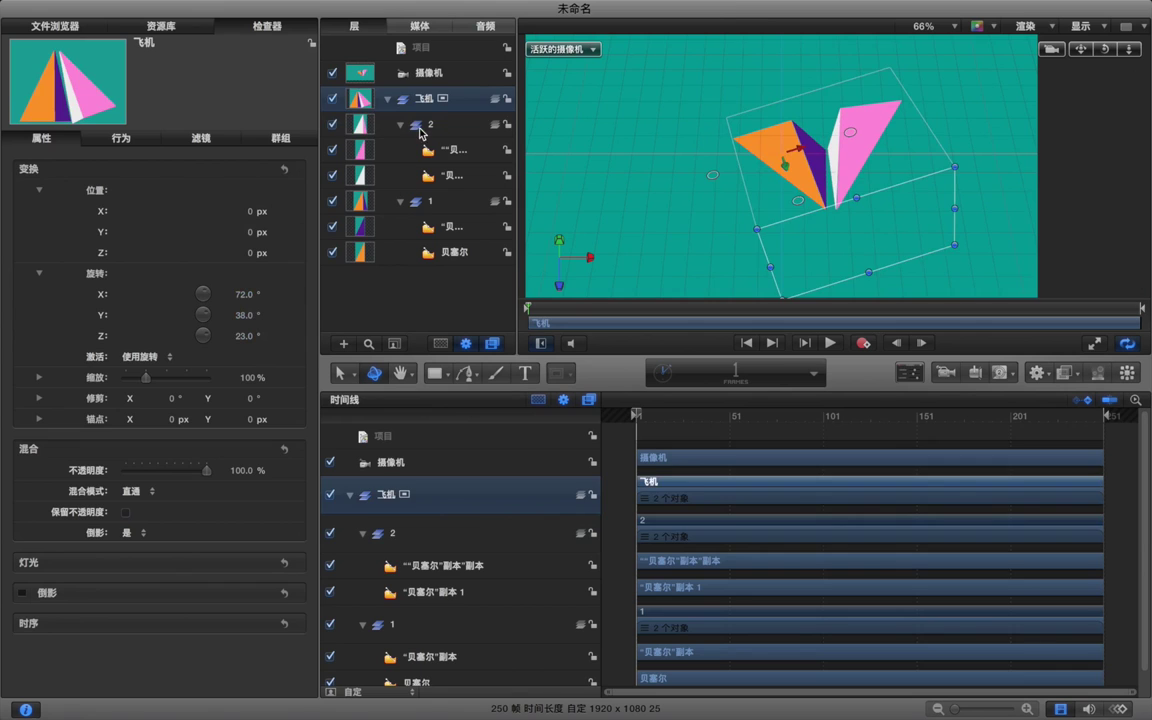
click(420, 129)
drag(856, 160, 849, 157)
drag(244, 296, 237, 296)
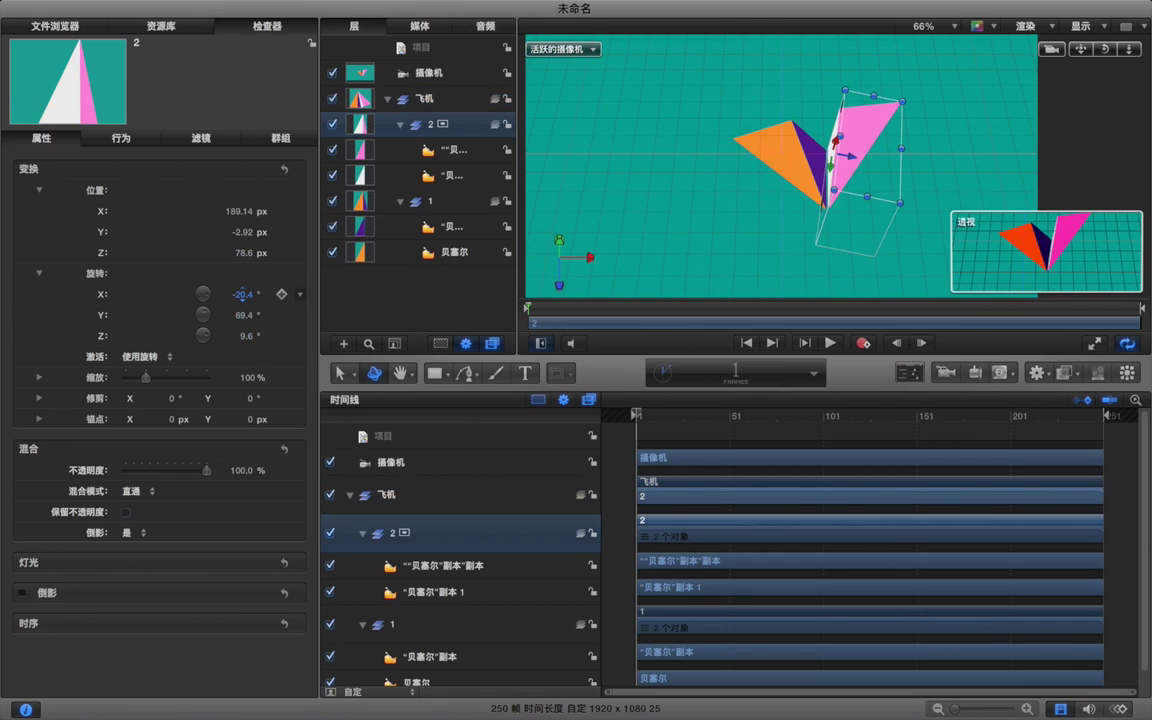
drag(836, 145, 852, 164)
mouse_move(241, 297)
mouse_down()
mouse_move(230, 297)
mouse_move(243, 297)
mouse_up()
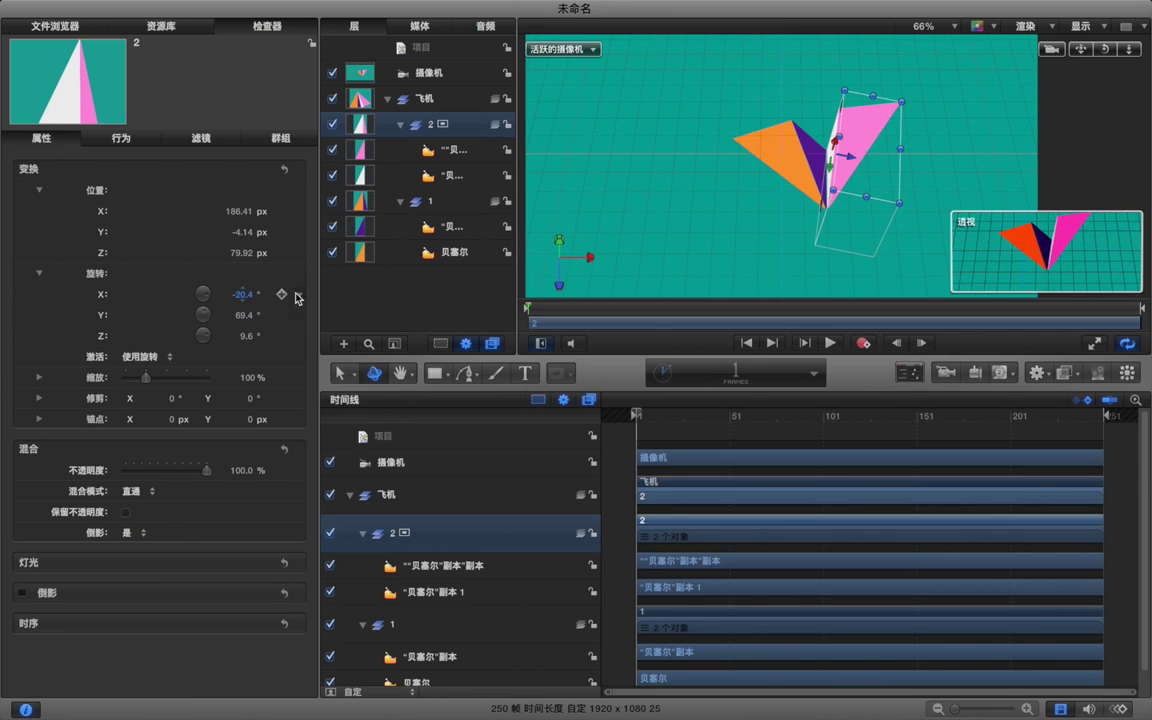
drag(838, 148, 848, 160)
Rotate the 飞机 group to X 46°, Y -3°, Z -28° and shift group 2 to meet group 1 along the fold.
click(395, 97)
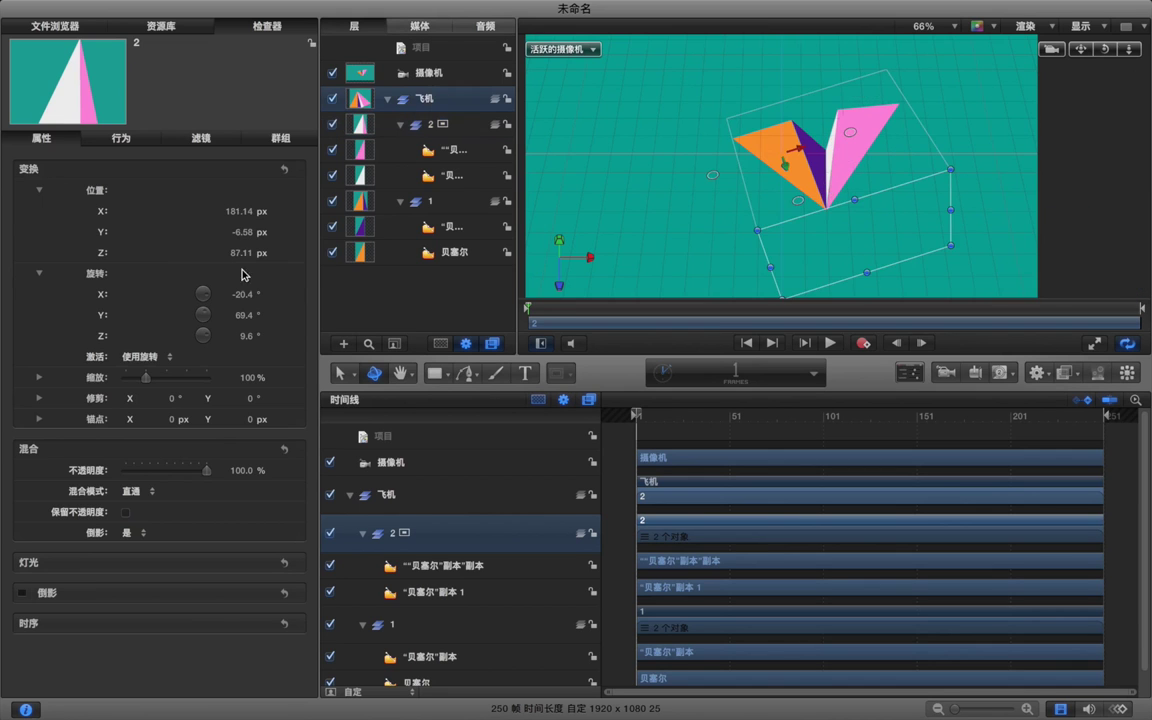
drag(243, 294, 243, 395)
drag(192, 294, 211, 343)
click(435, 124)
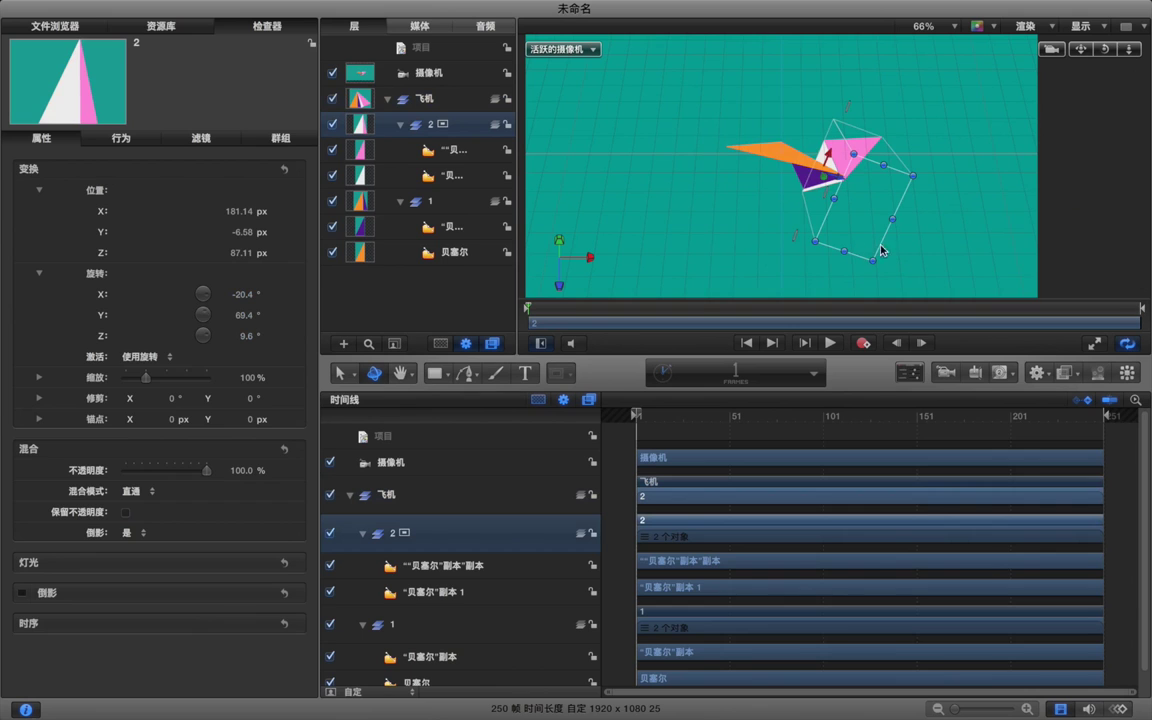
drag(828, 158, 840, 175)
Nudge group 2 against group 1 and set the 飞机 group's rotation to X 39°, Y 4°, Z -28°.
click(408, 97)
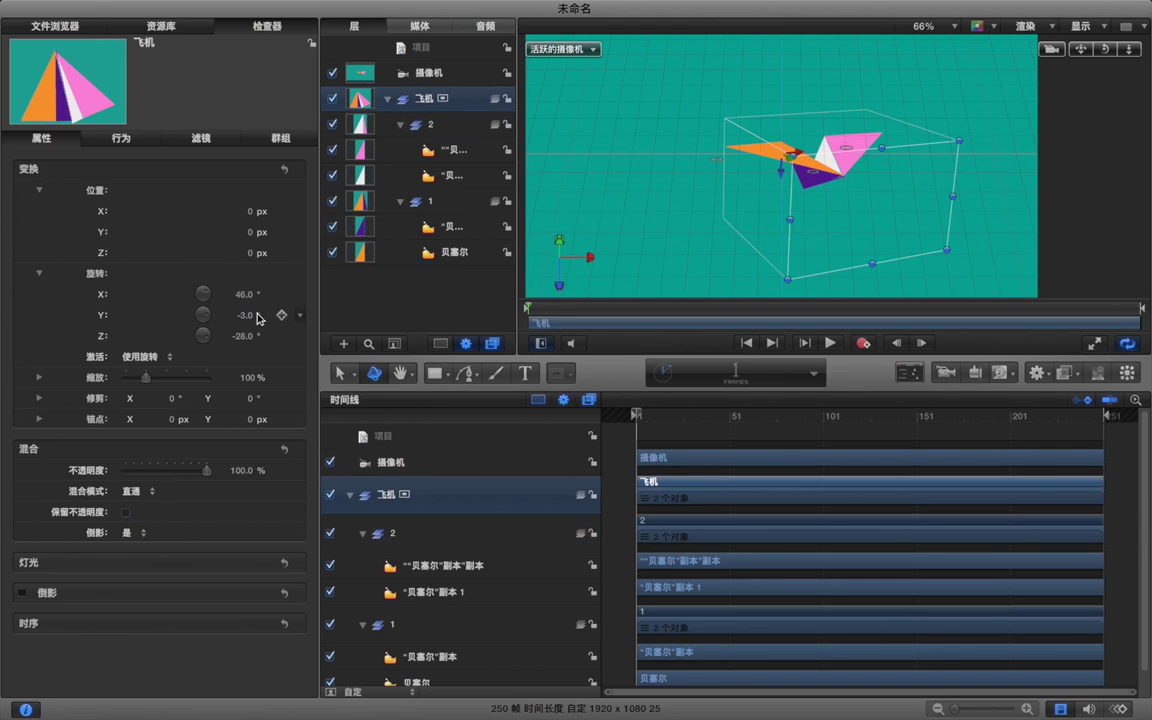
drag(243, 296, 300, 296)
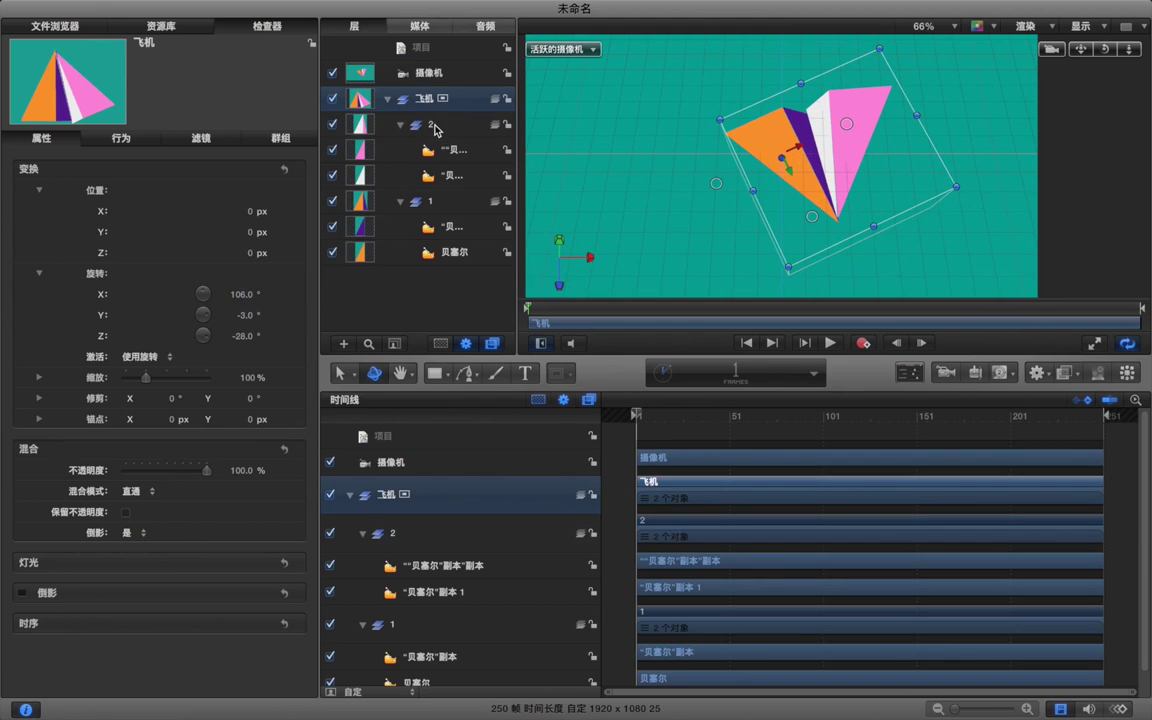
click(432, 125)
drag(825, 153, 825, 156)
click(378, 97)
mouse_move(243, 298)
mouse_down()
mouse_move(275, 298)
mouse_move(237, 317)
mouse_move(252, 316)
mouse_up()
Fine-tune group 1 to position X -1.0, Y -1.22, Z -0.71 px and rotation X 1.0°, Y -1.0°, Z 0.6°.
click(435, 201)
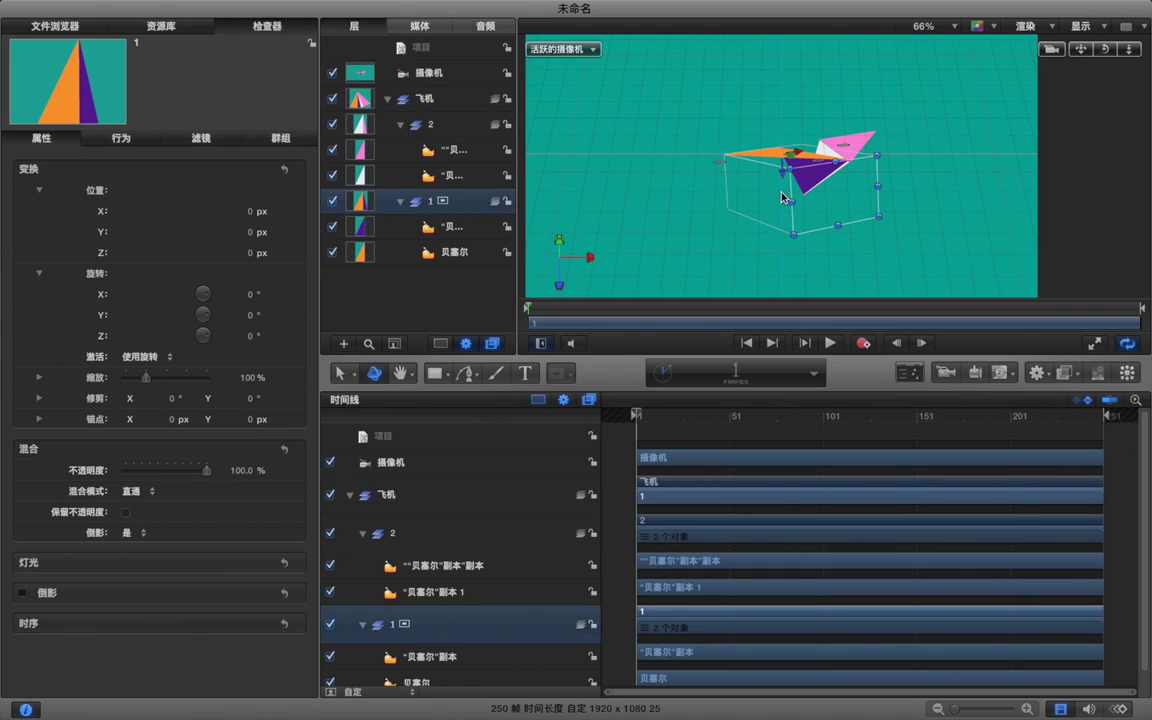
drag(251, 295, 254, 294)
mouse_move(252, 232)
mouse_down()
mouse_move(275, 233)
mouse_move(251, 233)
mouse_move(265, 237)
mouse_up()
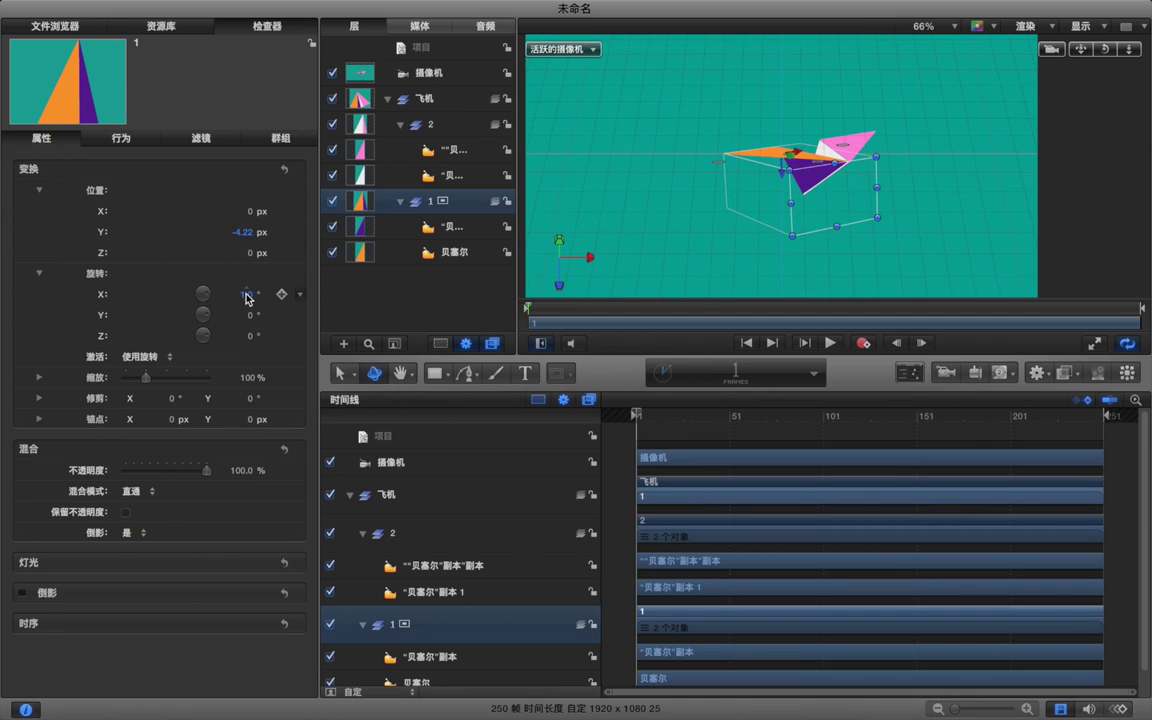
drag(248, 314, 251, 340)
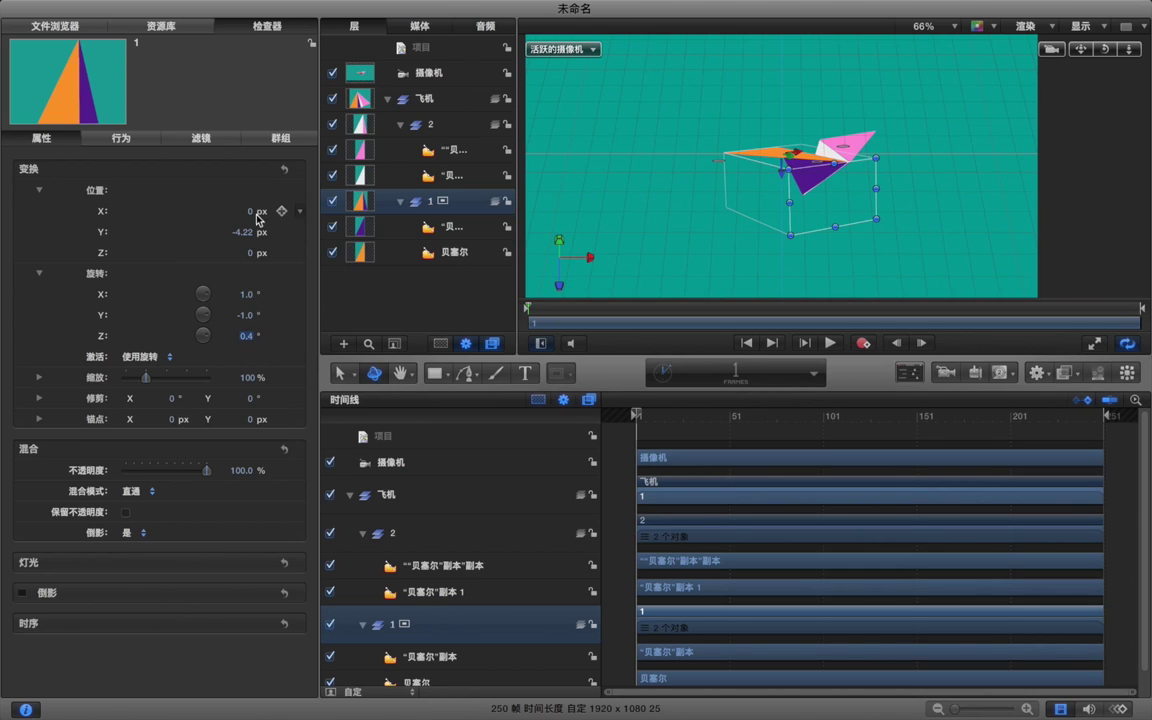
mouse_move(242, 233)
mouse_down()
mouse_move(260, 234)
mouse_move(249, 257)
mouse_move(252, 213)
mouse_up()
drag(252, 214, 248, 214)
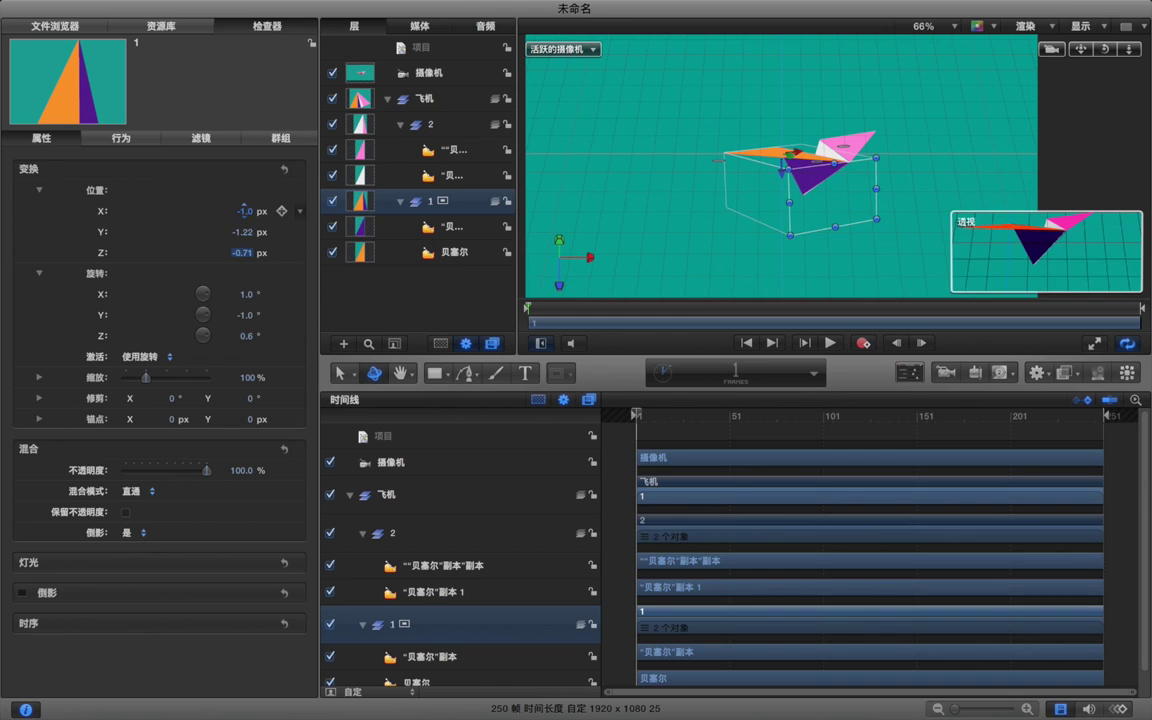
Rotate the 飞机 group to X 45°, Y -7°, Z -52.5°.
click(426, 100)
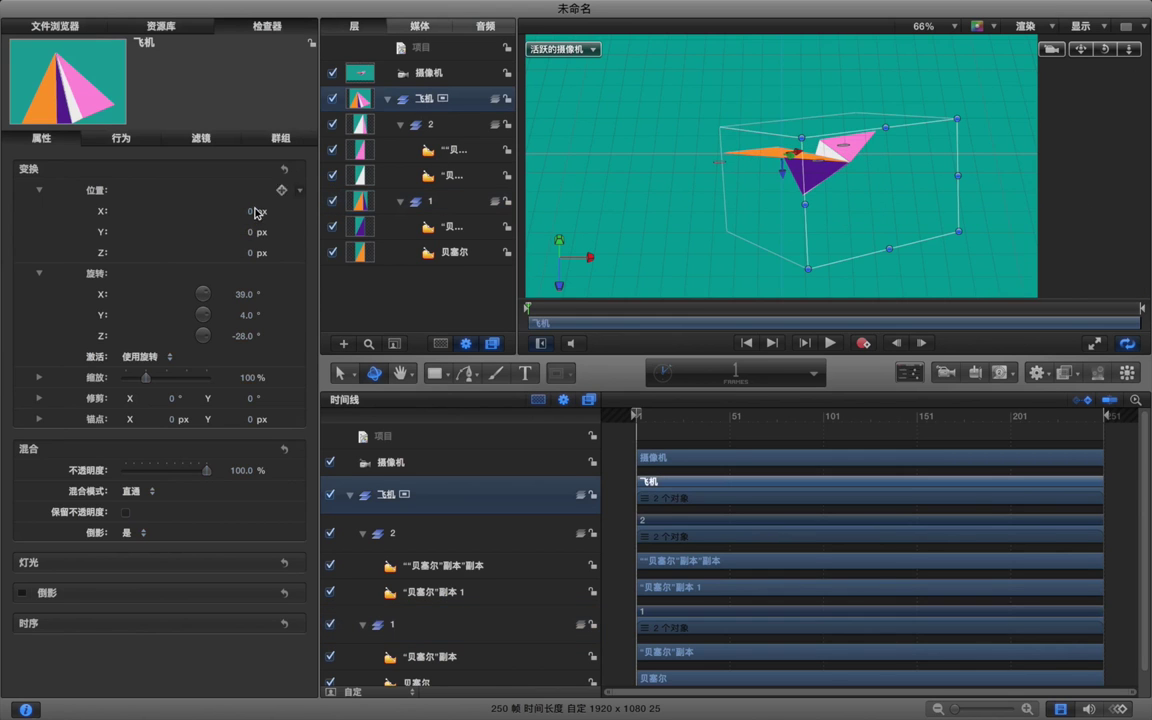
drag(244, 294, 220, 336)
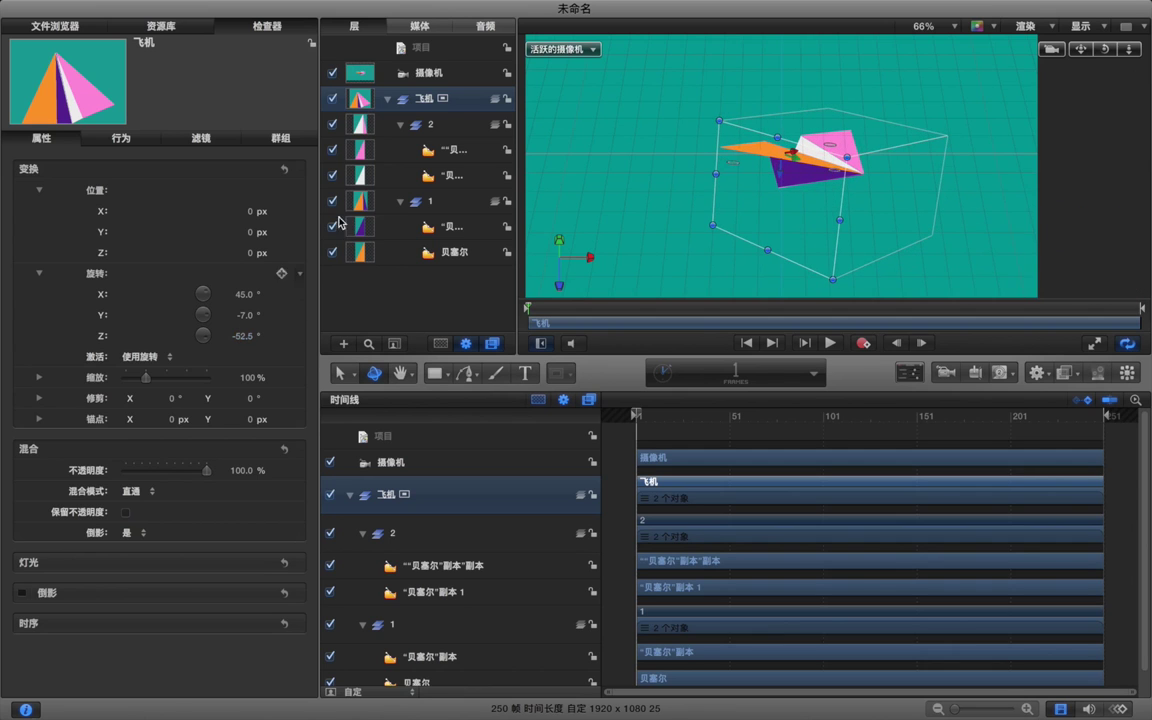
Change the fill color of all four triangle shapes in groups 1 and 2 to white (雪白色).
click(437, 150)
super+click(440, 175)
super+click(440, 226)
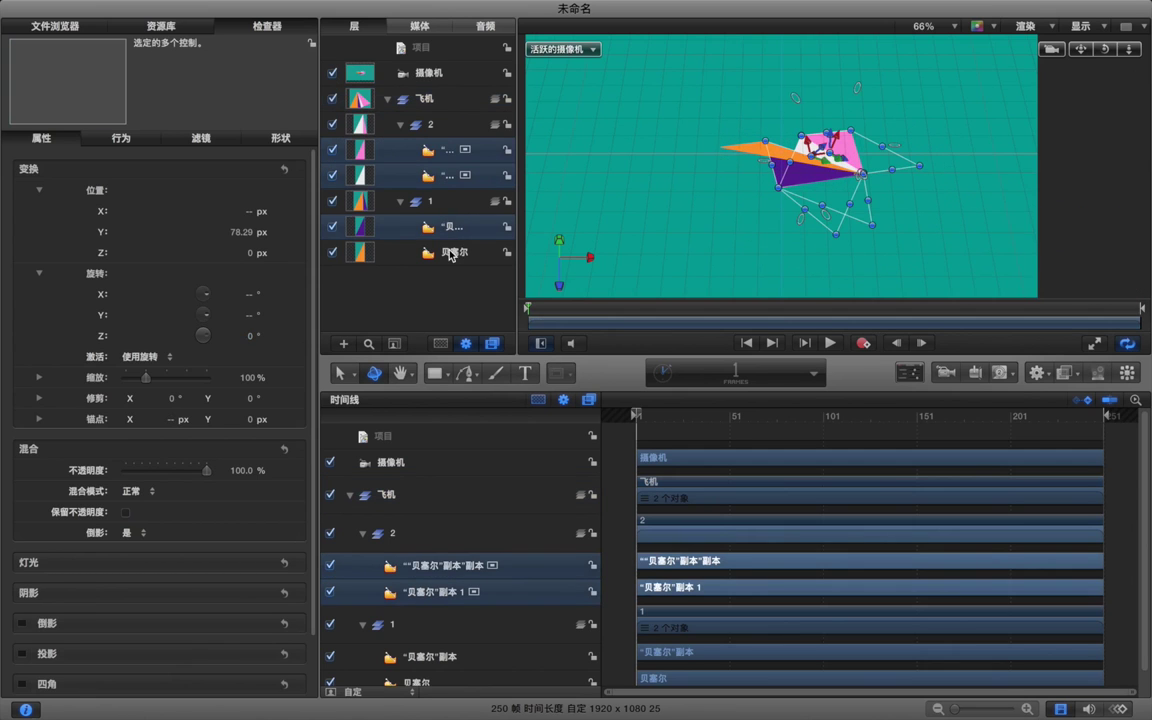
super+click(452, 251)
click(283, 139)
click(133, 247)
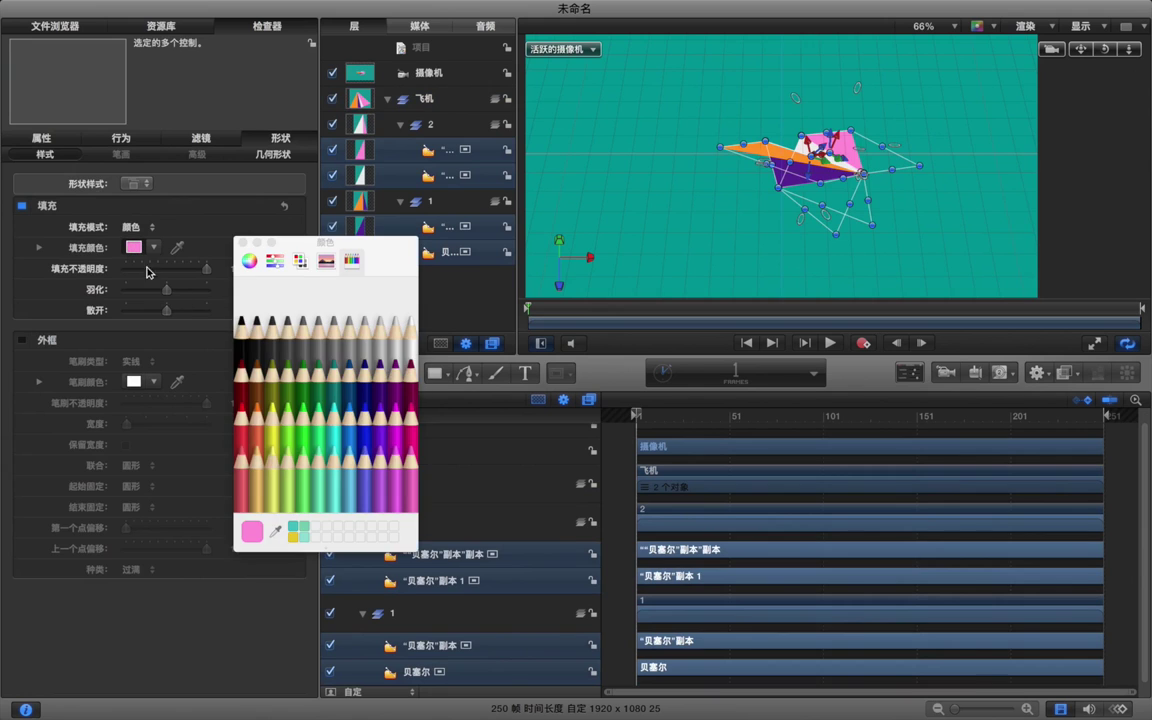
click(410, 320)
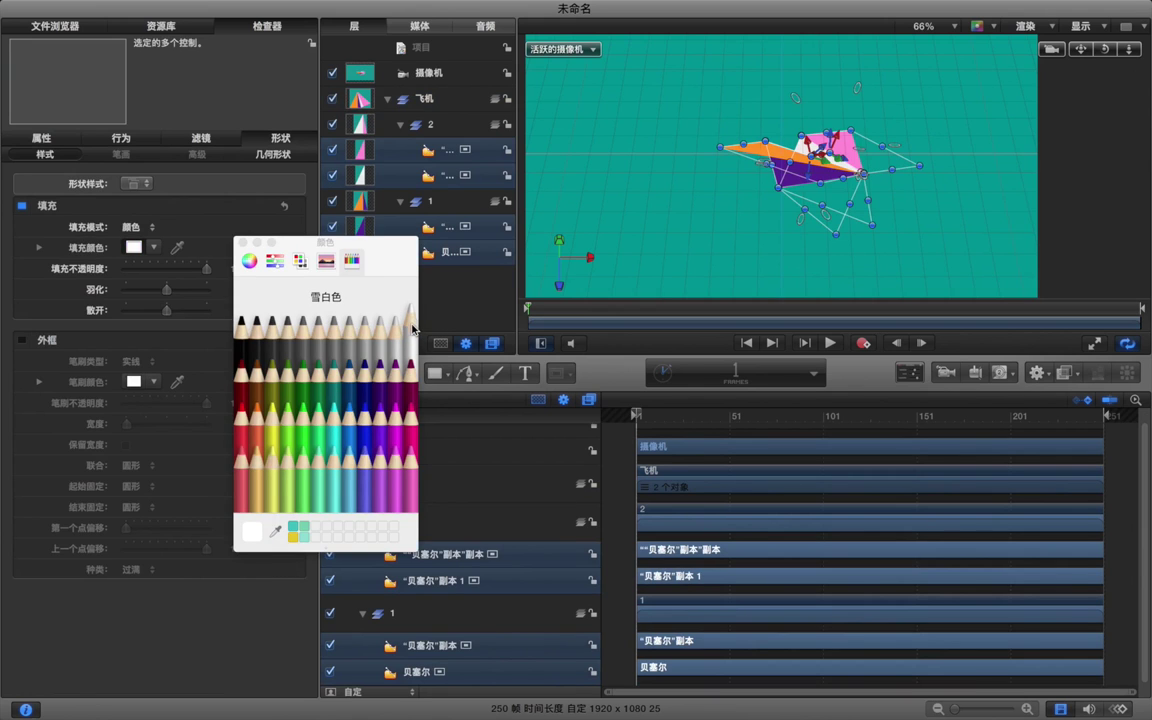
click(241, 244)
click(420, 298)
Shift the “"贝塞尔"副本”副本 triangle slightly to close the gap to its neighbour in group 2.
click(433, 103)
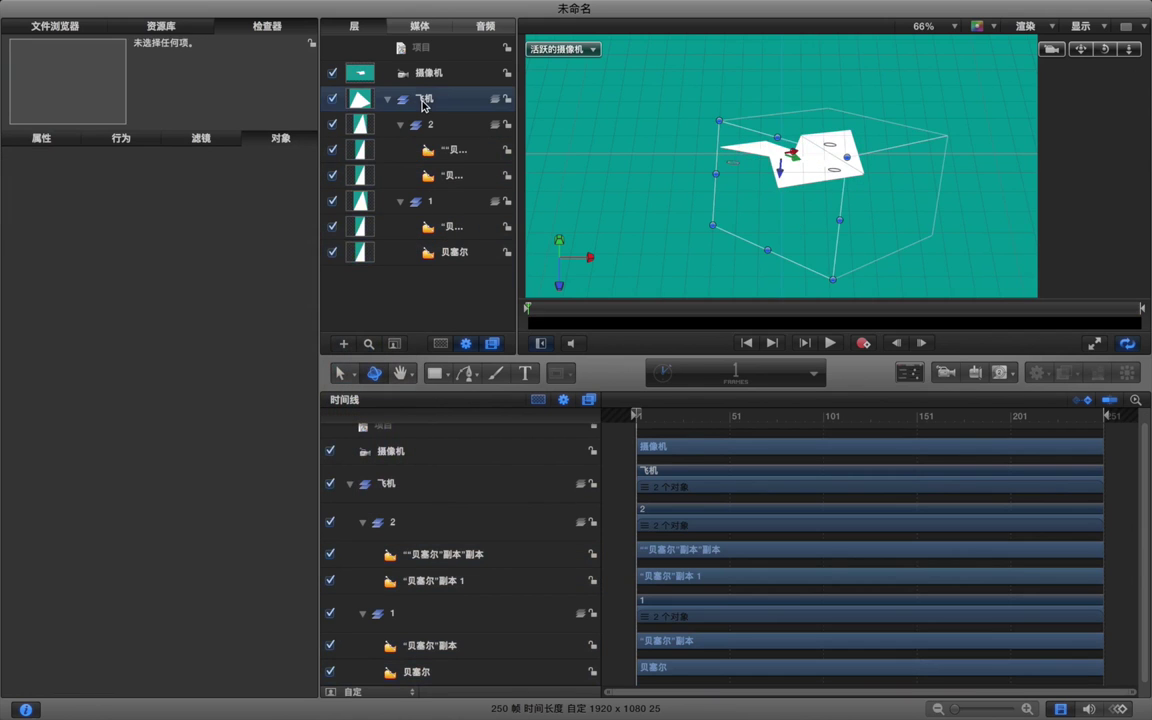
key(super+=)
key(super+=)
key(super+=)
key(super+=)
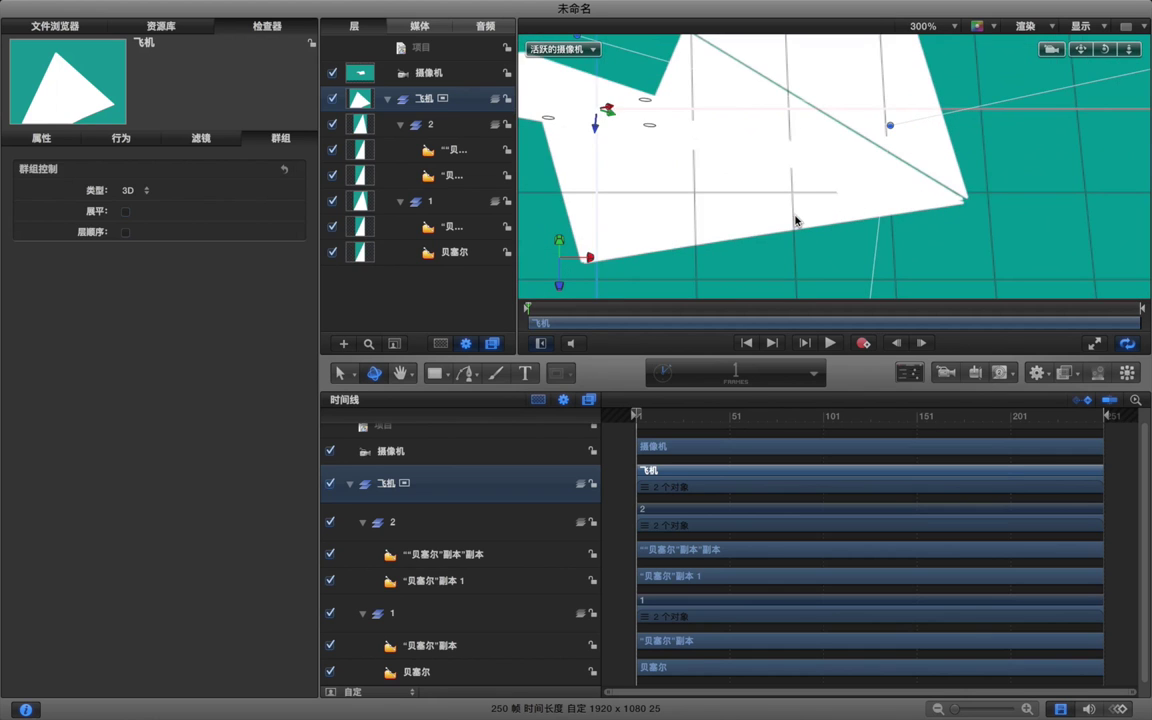
click(451, 152)
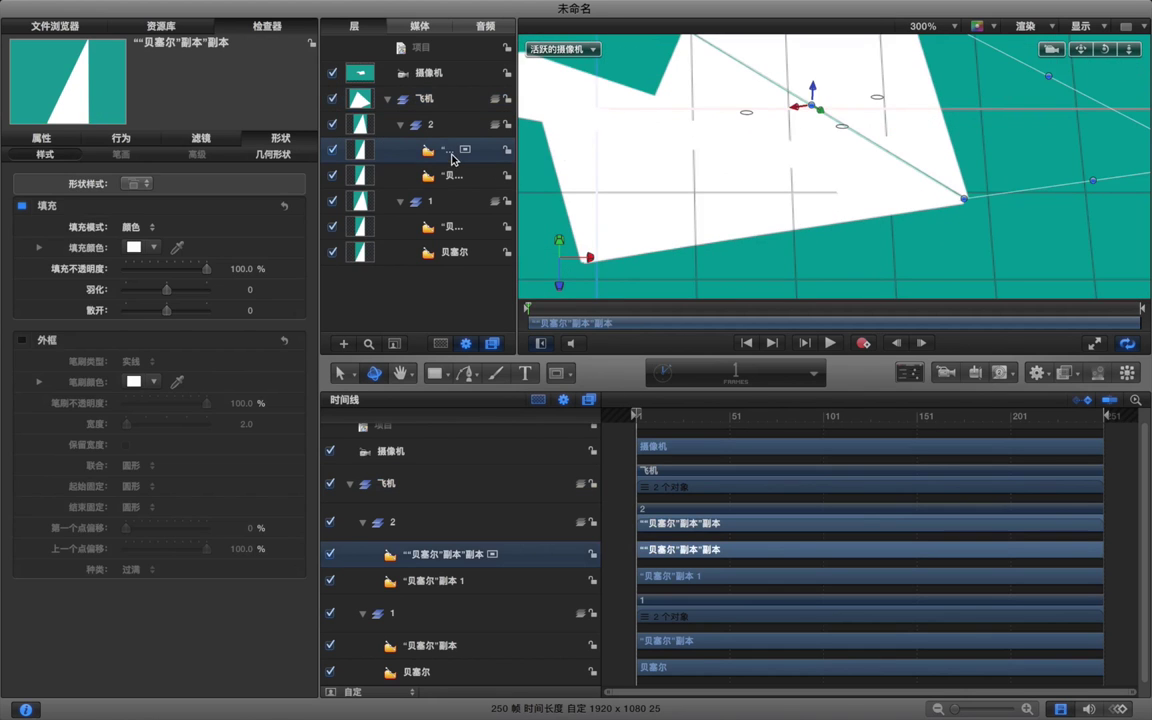
drag(799, 114, 797, 112)
scroll(700, 170, down, 4)
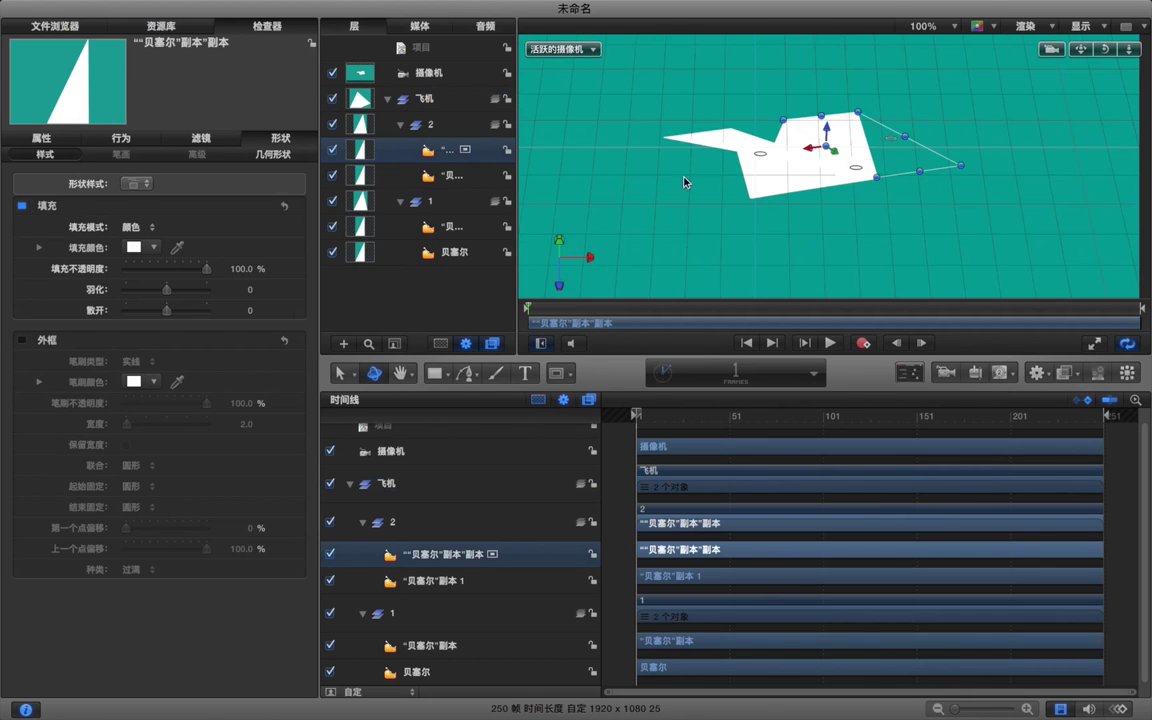
click(440, 305)
Turn the 飞机 group to expose its other half and shift the 贝塞尔 triangle in group 1 to X 84.04 px.
click(365, 72)
click(390, 98)
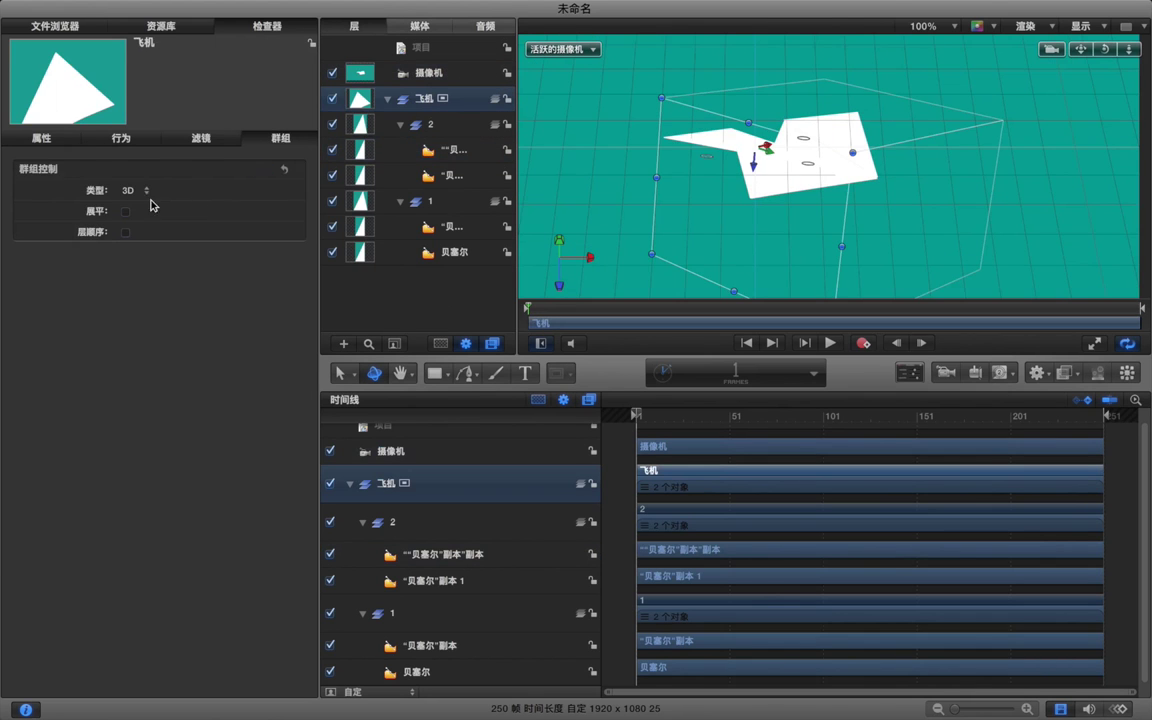
click(45, 141)
drag(245, 294, 265, 336)
click(470, 253)
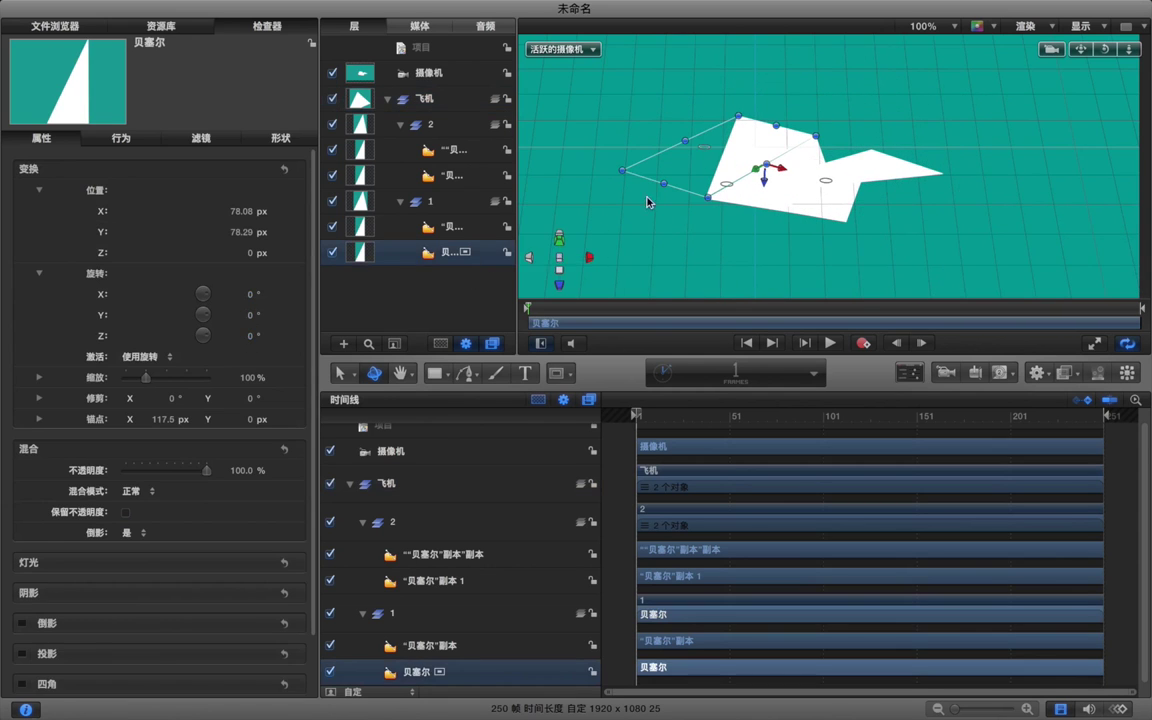
drag(784, 173, 787, 173)
Set the rotation of the 飞机 group to X 62°, Y 21°, Z -1.5°.
click(405, 98)
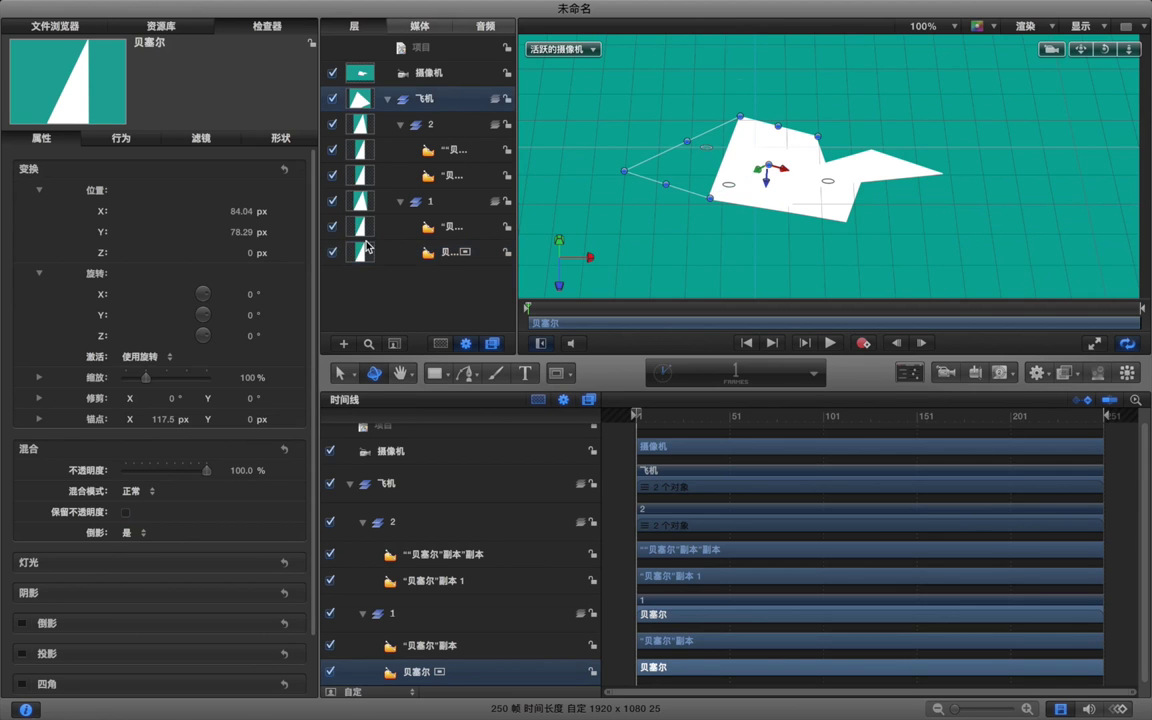
drag(243, 294, 243, 294)
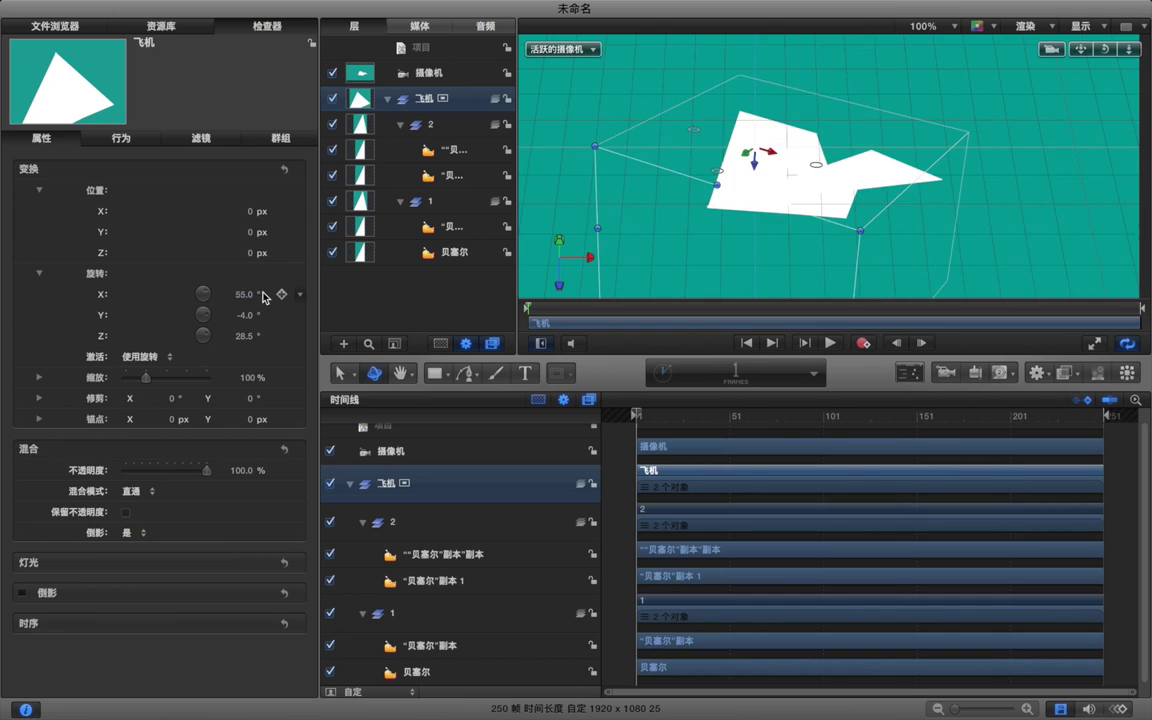
key(super+minus)
key(super+minus)
key(super+minus)
key(super+equal)
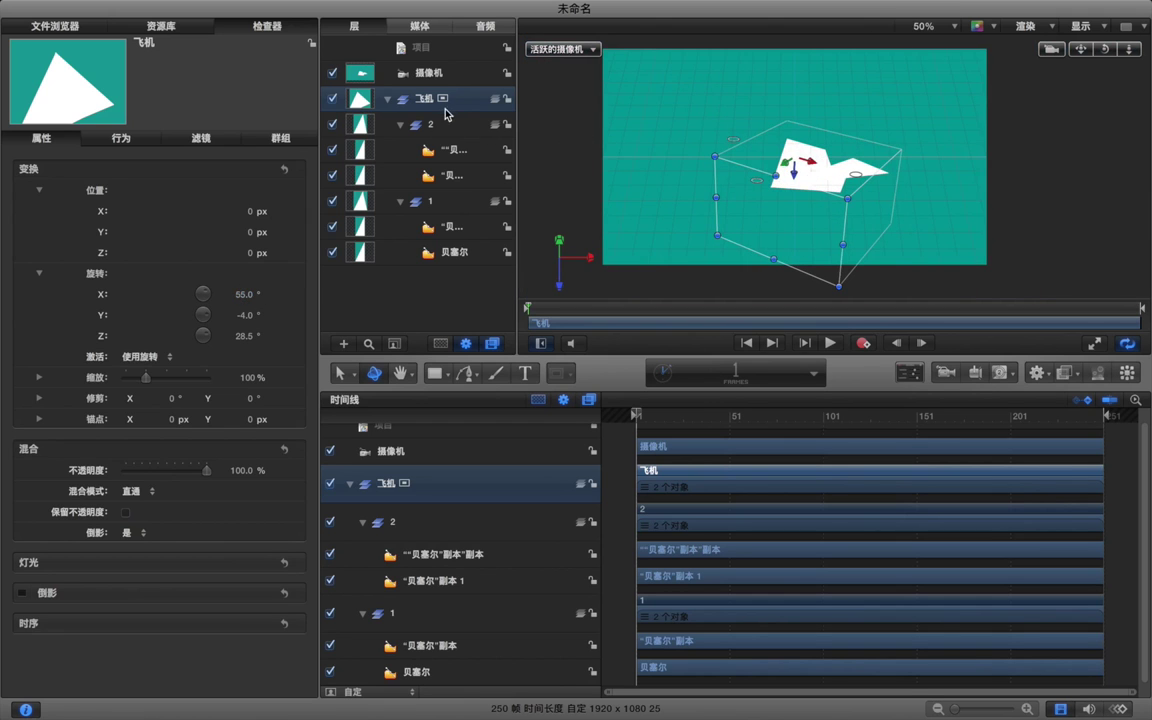
mouse_move(243, 296)
mouse_down()
mouse_move(253, 343)
mouse_move(249, 296)
mouse_up()
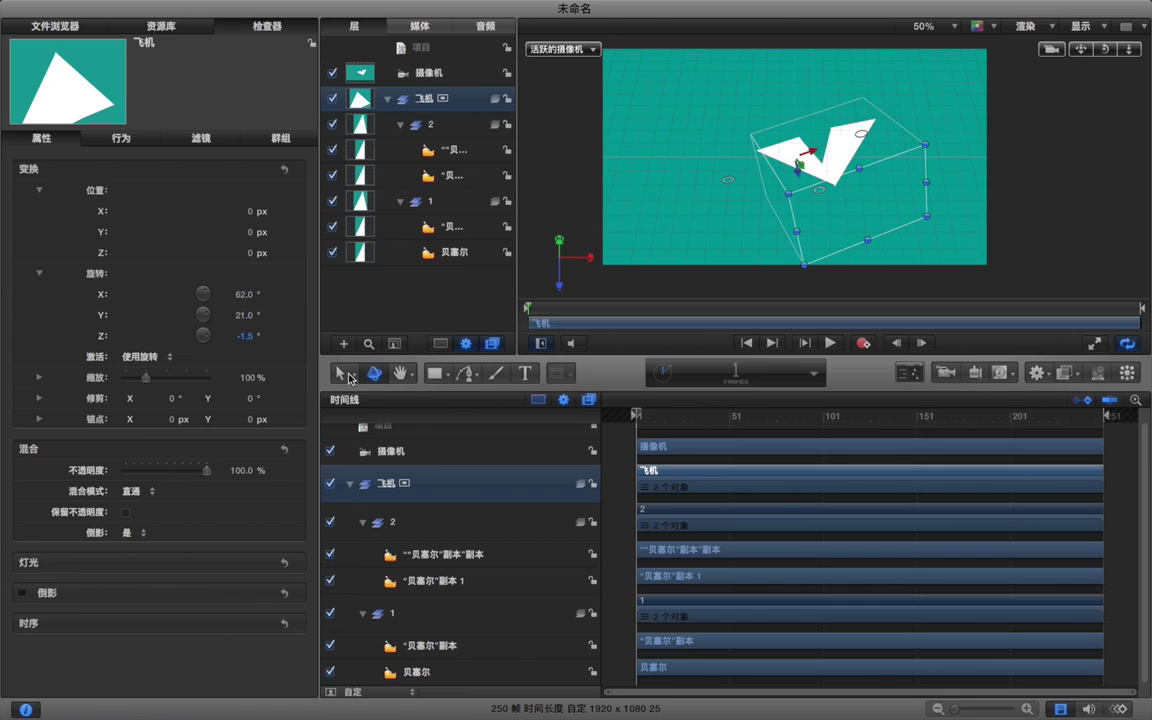
Move the 飞机 group's anchor point to X 191.9 px, near the middle of the plane.
click(349, 376)
click(372, 427)
drag(815, 157, 838, 172)
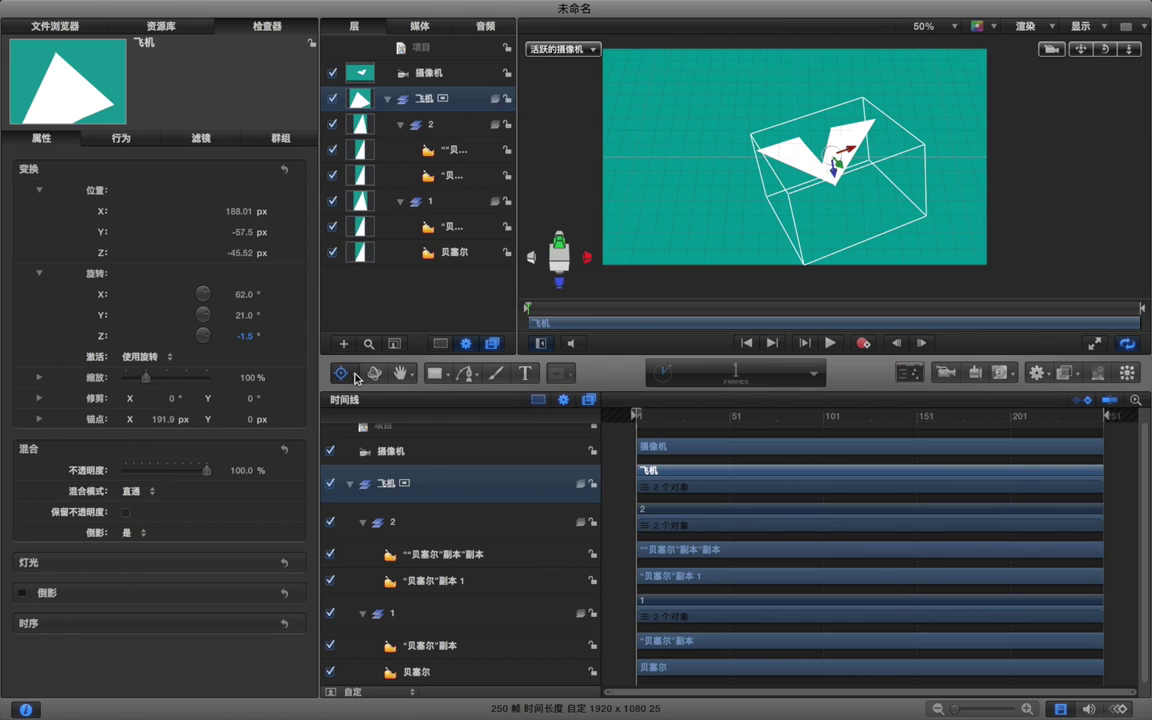
click(343, 374)
click(352, 399)
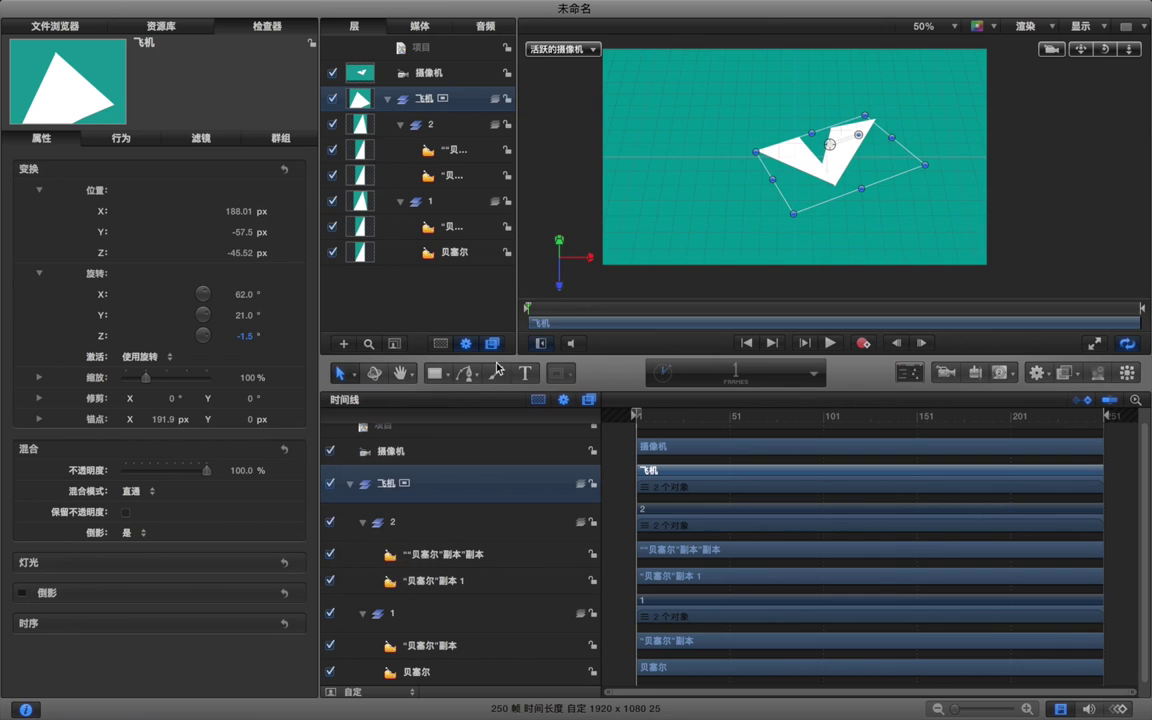
Rotate the 飞机 group in 3D to X 51.8°, Y -5.4°, Z -33.4°.
click(373, 376)
mouse_move(897, 137)
mouse_down()
mouse_move(902, 127)
mouse_move(893, 142)
mouse_up()
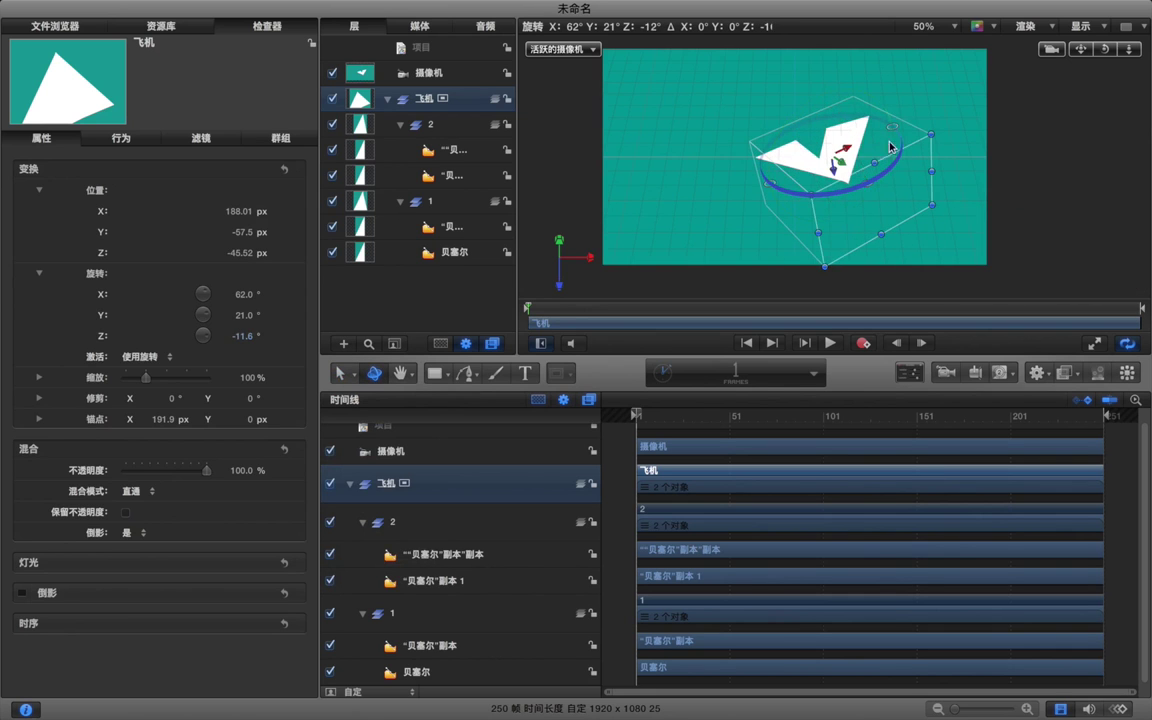
drag(864, 186, 769, 183)
click(695, 174)
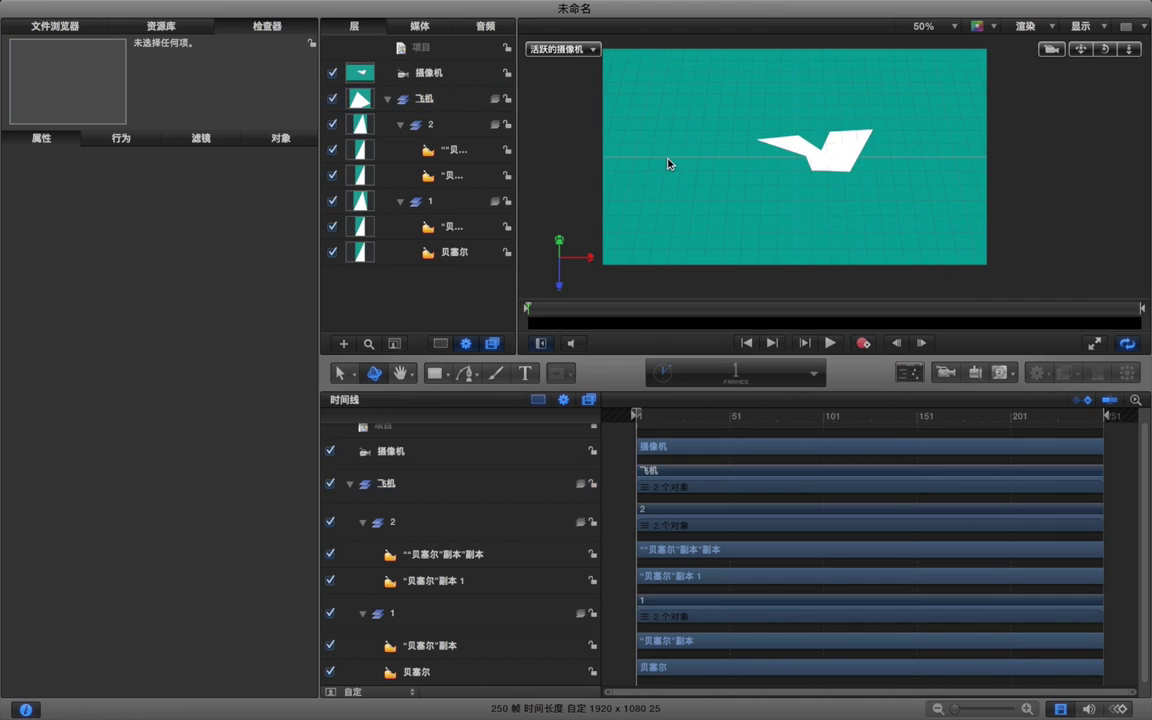
Move the 飞机 group towards the canvas's upper-left corner, to about X -745, Y 122, Z -344 px.
key(super+minus)
click(444, 101)
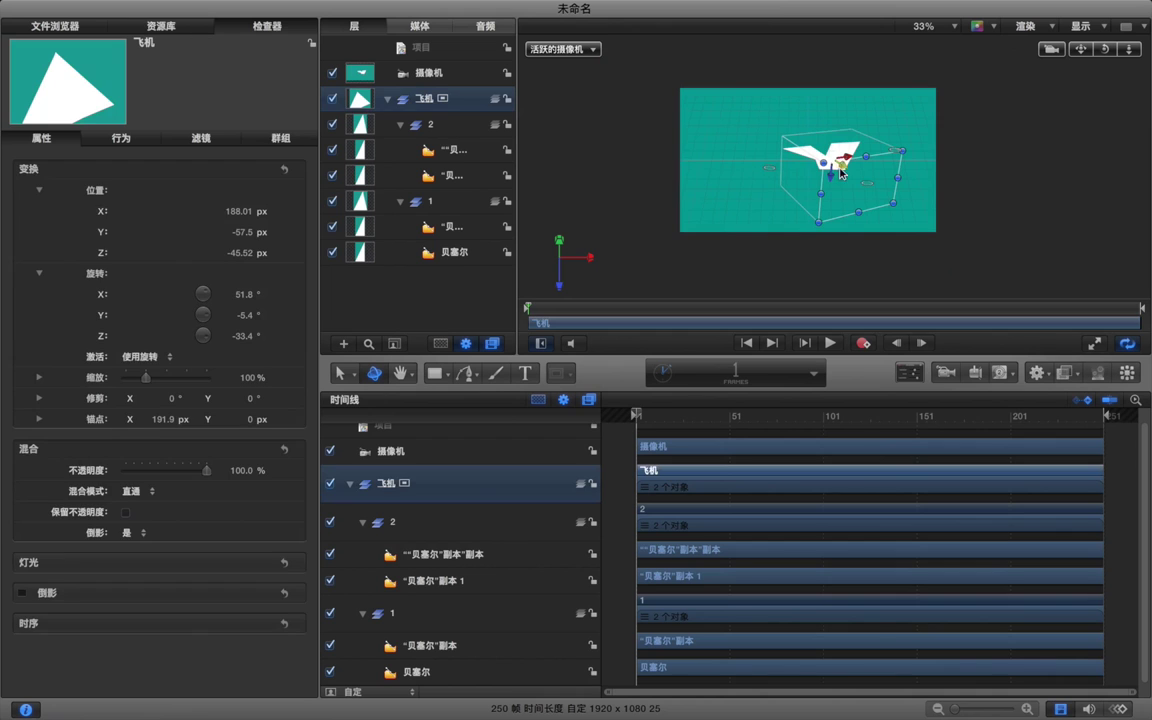
drag(828, 153, 826, 115)
drag(763, 134, 706, 110)
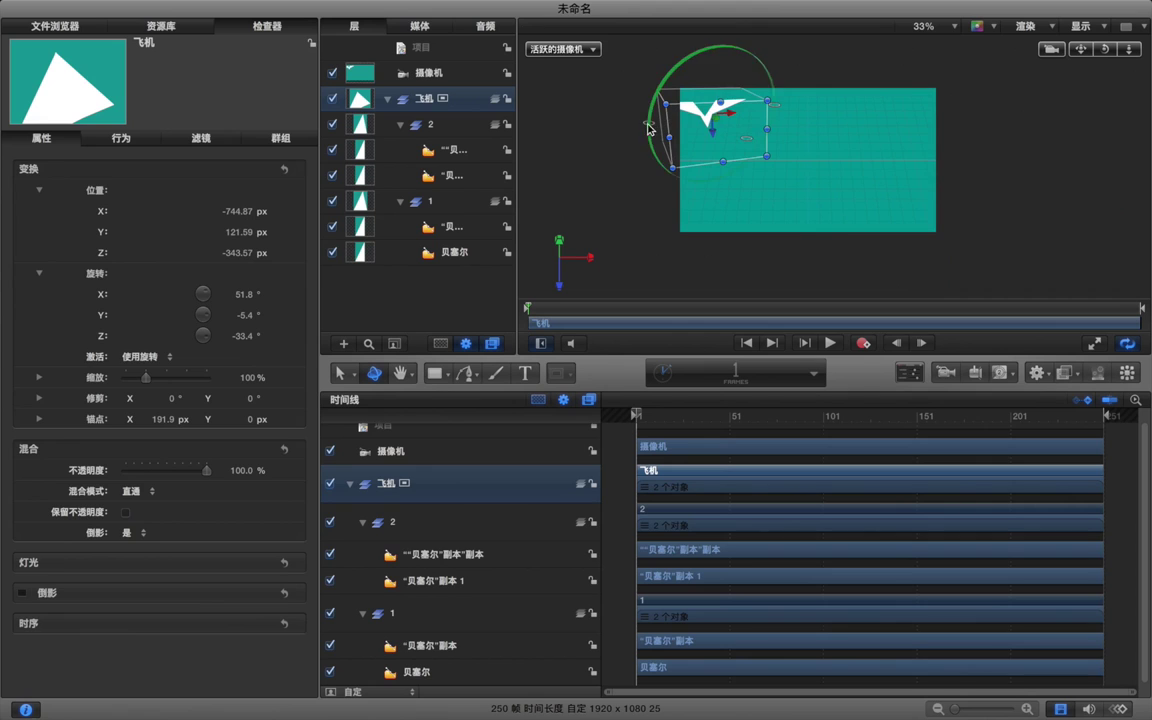
Reorient the 飞机 group to X 92.4°, Y 170.9°, Z -227.5°, scale it to 79% and position it at X -514.8, Y -791.18, Z -459.57 px.
drag(778, 110, 740, 112)
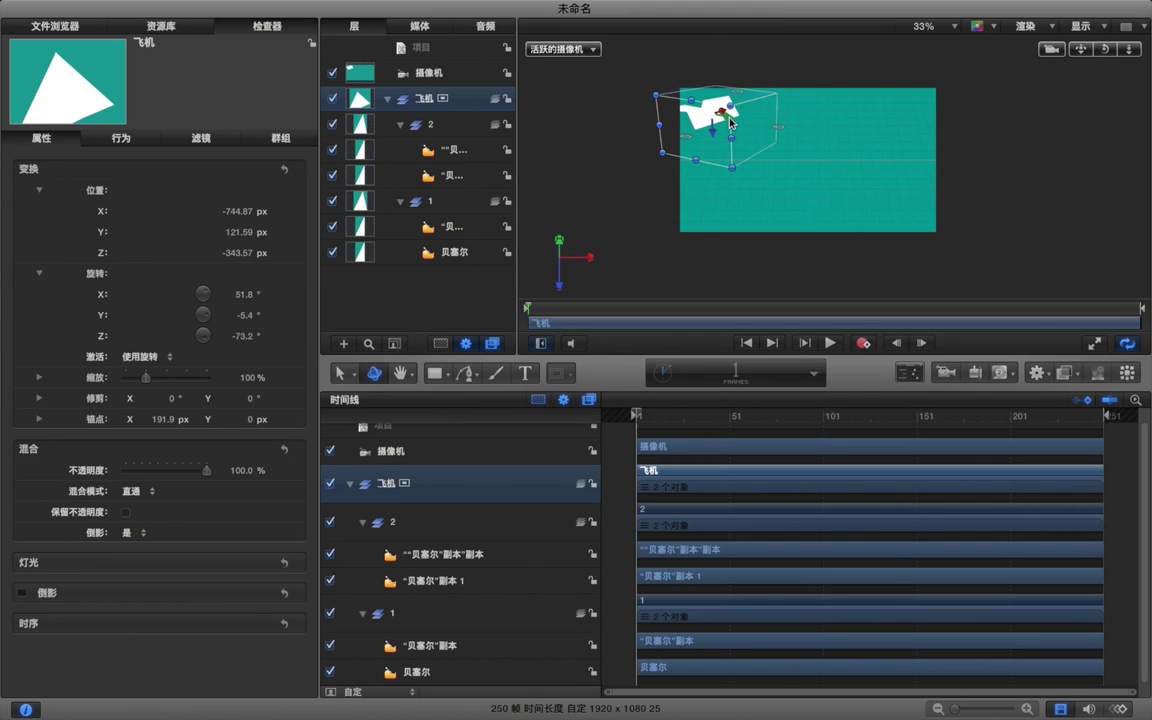
drag(687, 140, 688, 141)
drag(740, 82, 765, 118)
key(super+z)
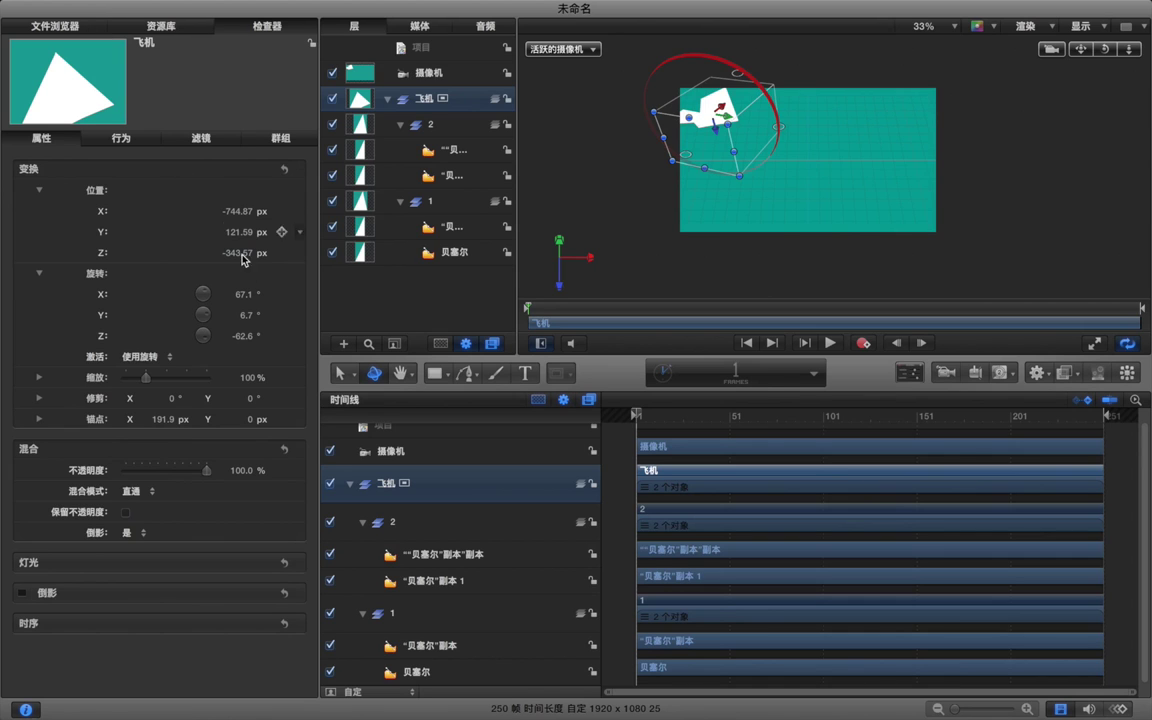
drag(253, 378, 322, 395)
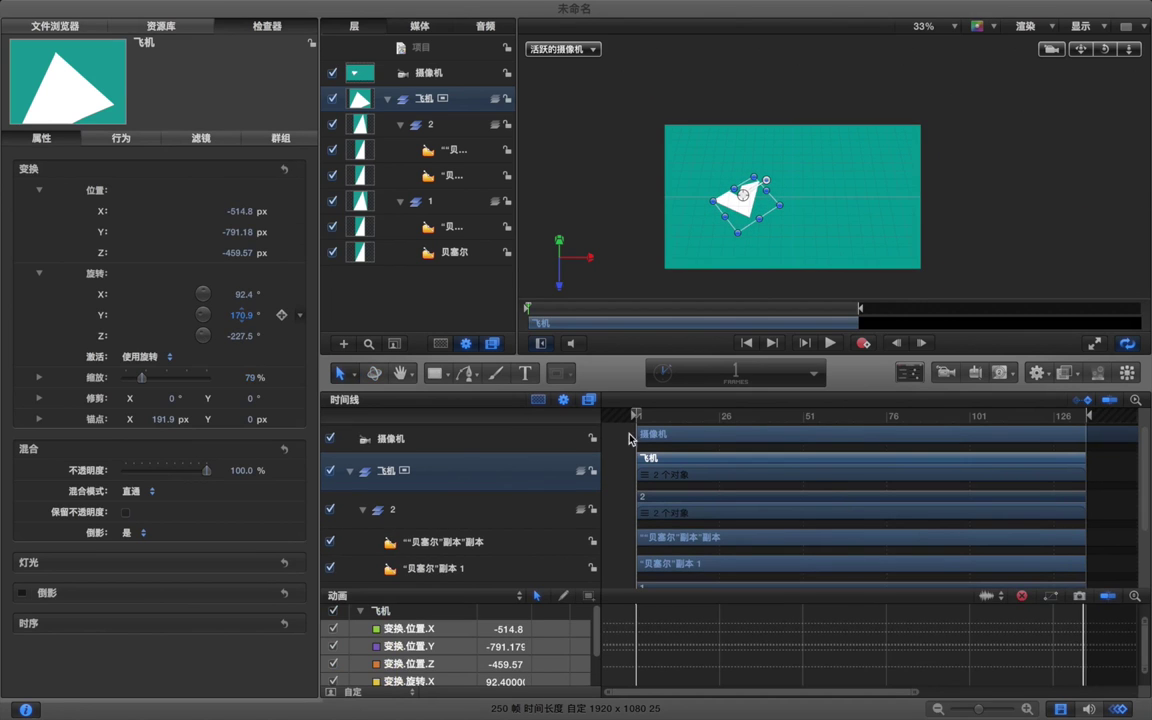
Apply the 运动路径 behavior from the 基本运动 category to the 飞机 group.
click(152, 25)
click(60, 154)
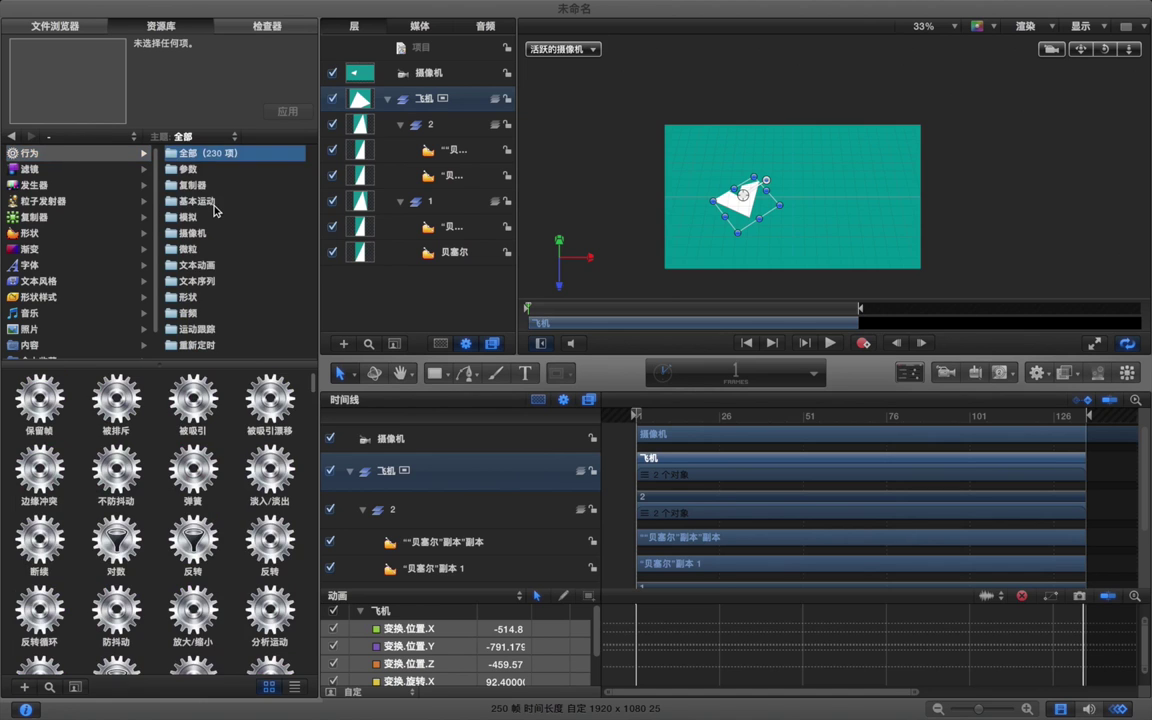
click(214, 203)
click(197, 465)
drag(197, 465, 424, 108)
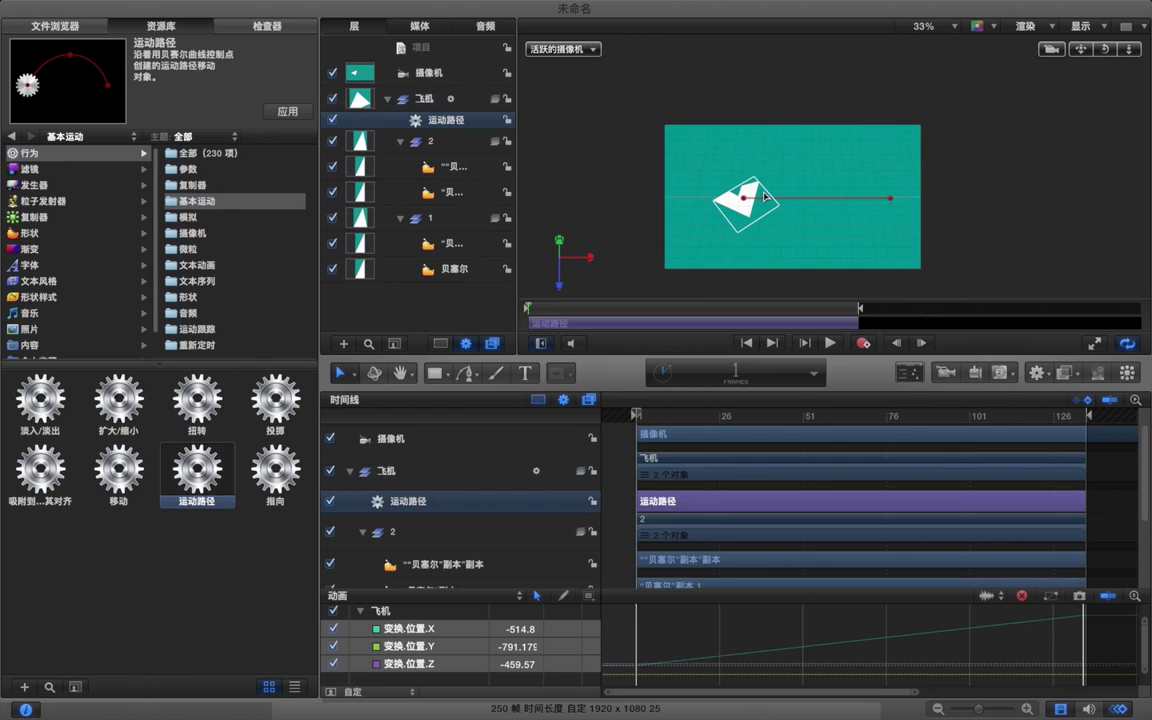
Place the motion path's end point near the canvas's lower-right area and play back the plane's movement.
drag(891, 202, 867, 235)
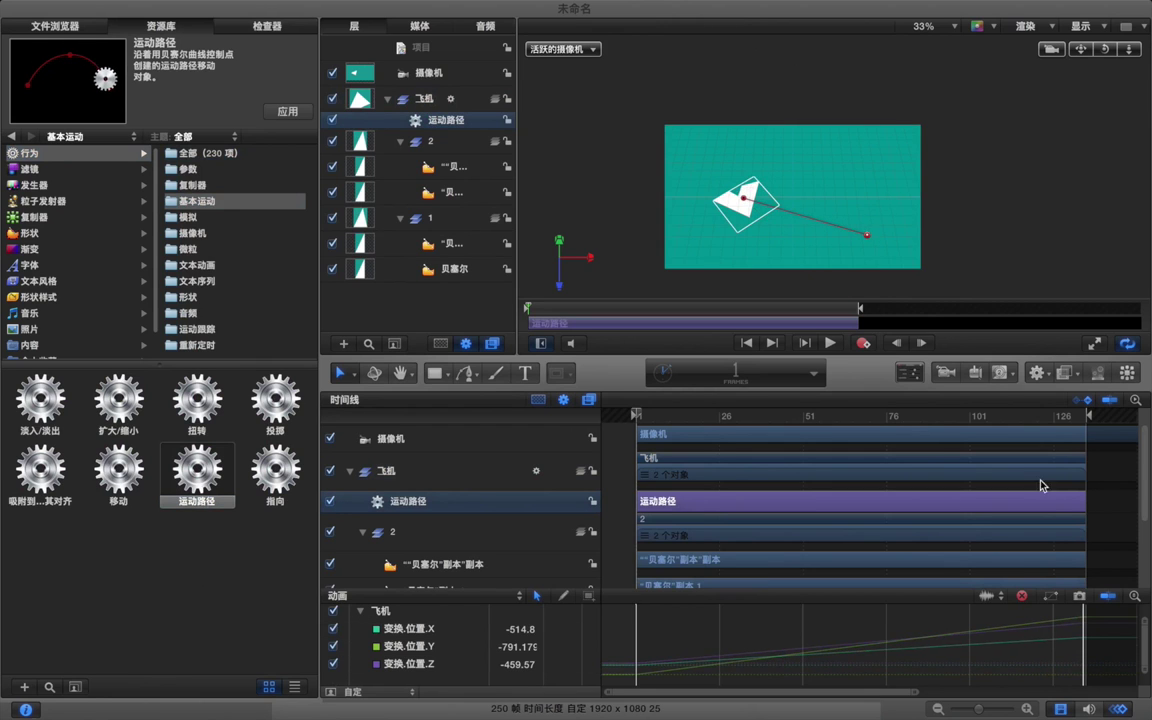
click(1103, 506)
key(space)
key(space)
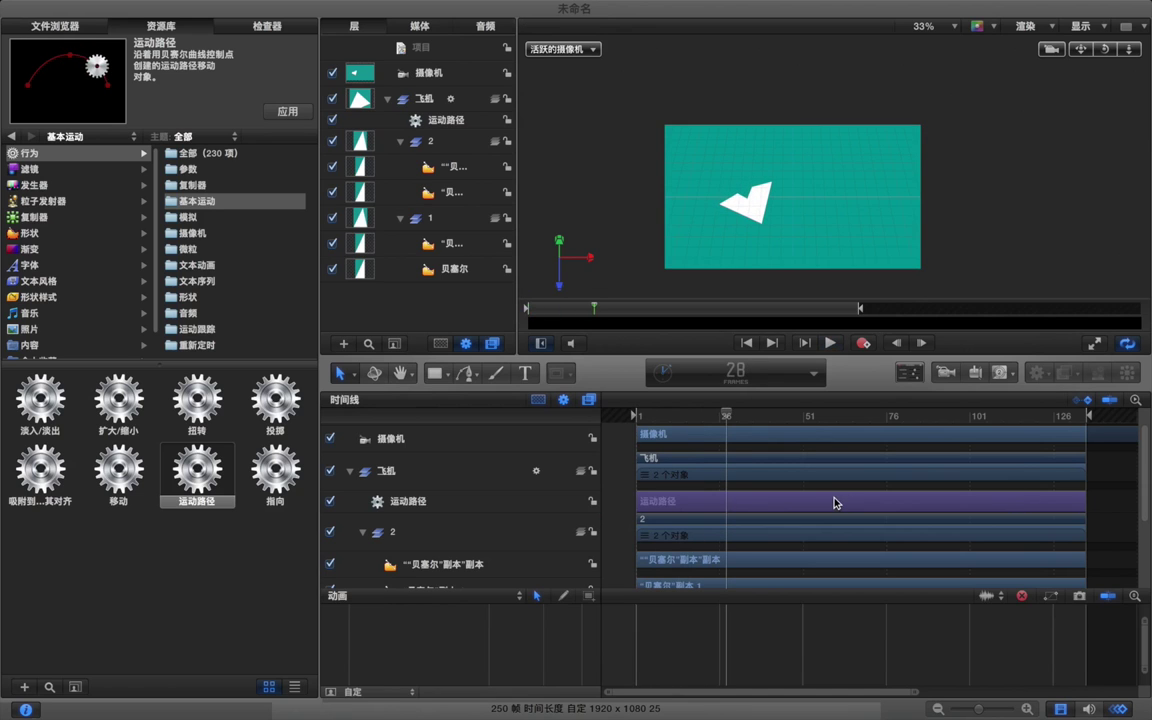
Set the path shape of the 运动路径 behavior to 几何图形.
click(836, 503)
click(268, 30)
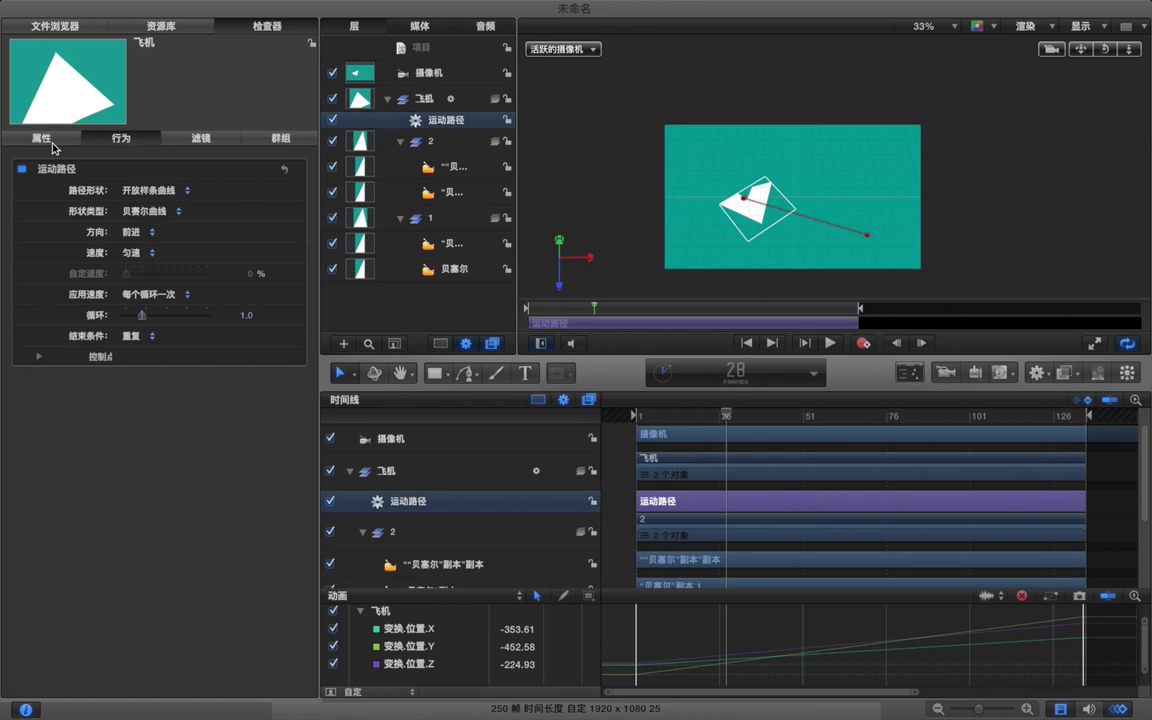
click(152, 190)
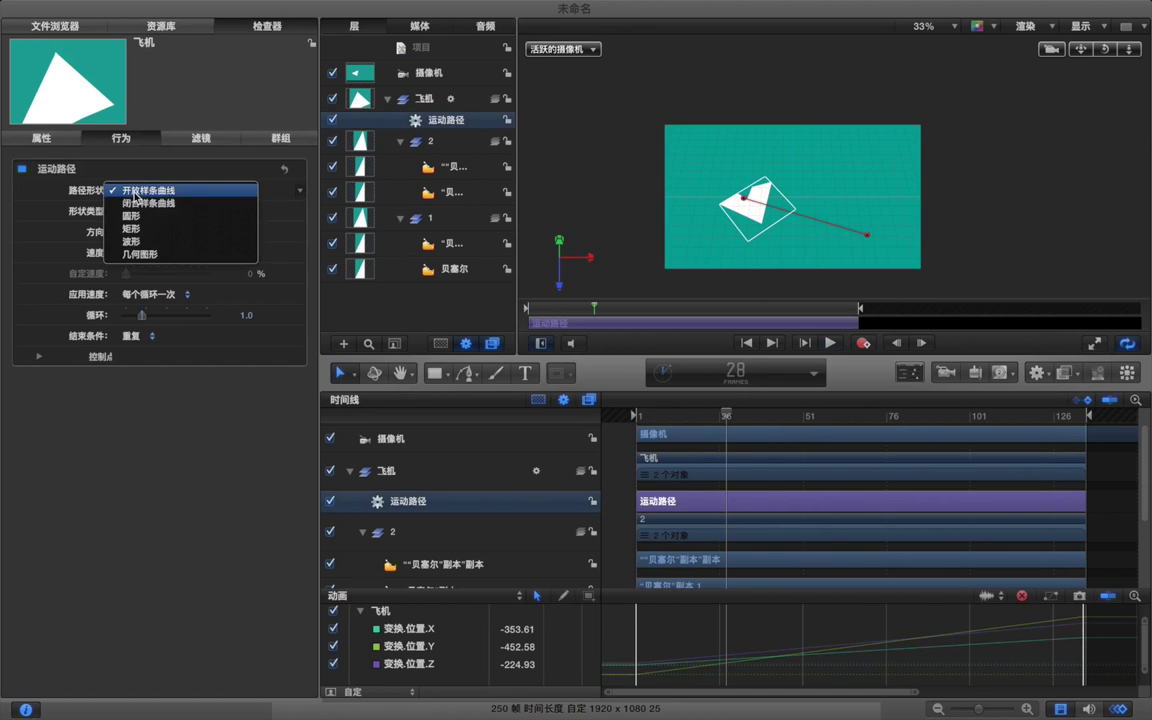
click(156, 256)
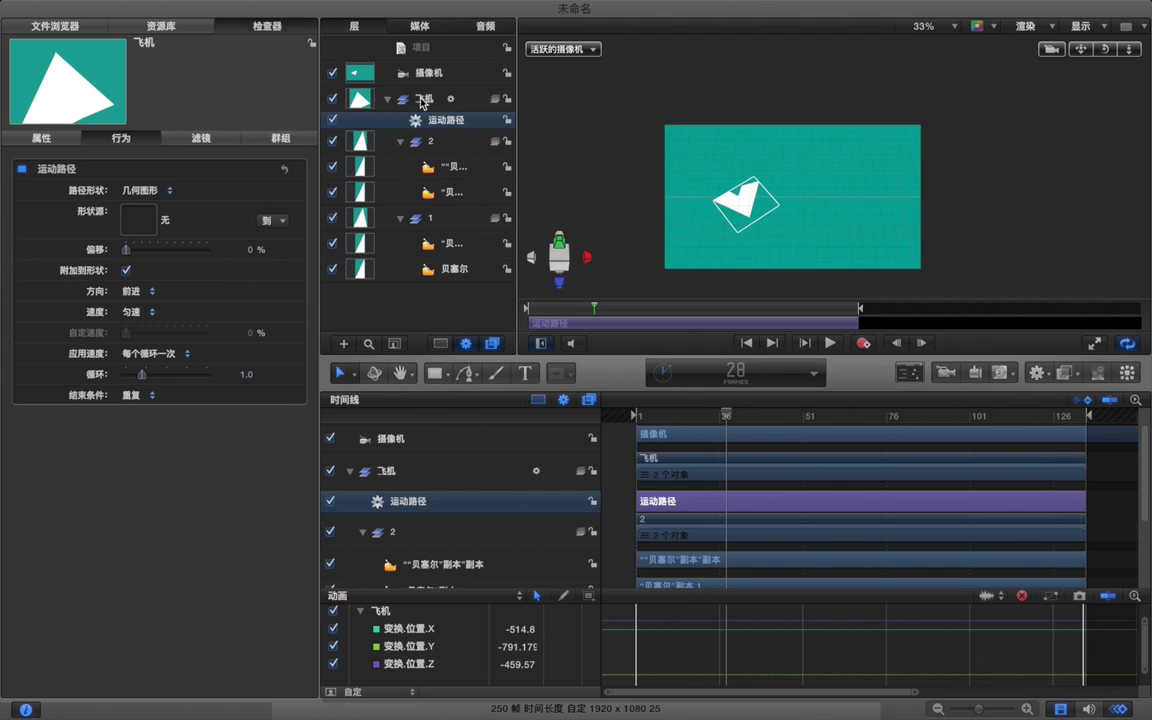
Create a new group above 飞机 and draw a looping open Bezier path from the canvas's upper-left corner to below its lower edge.
click(421, 99)
click(344, 345)
click(463, 374)
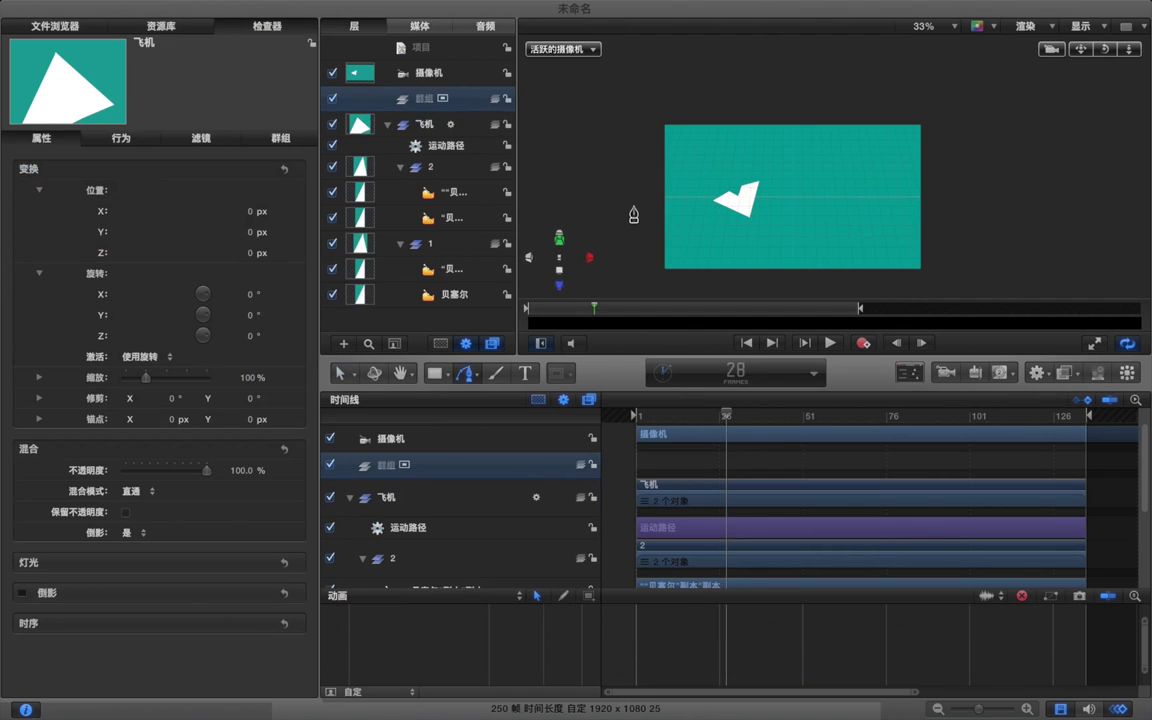
click(676, 147)
drag(830, 238, 858, 251)
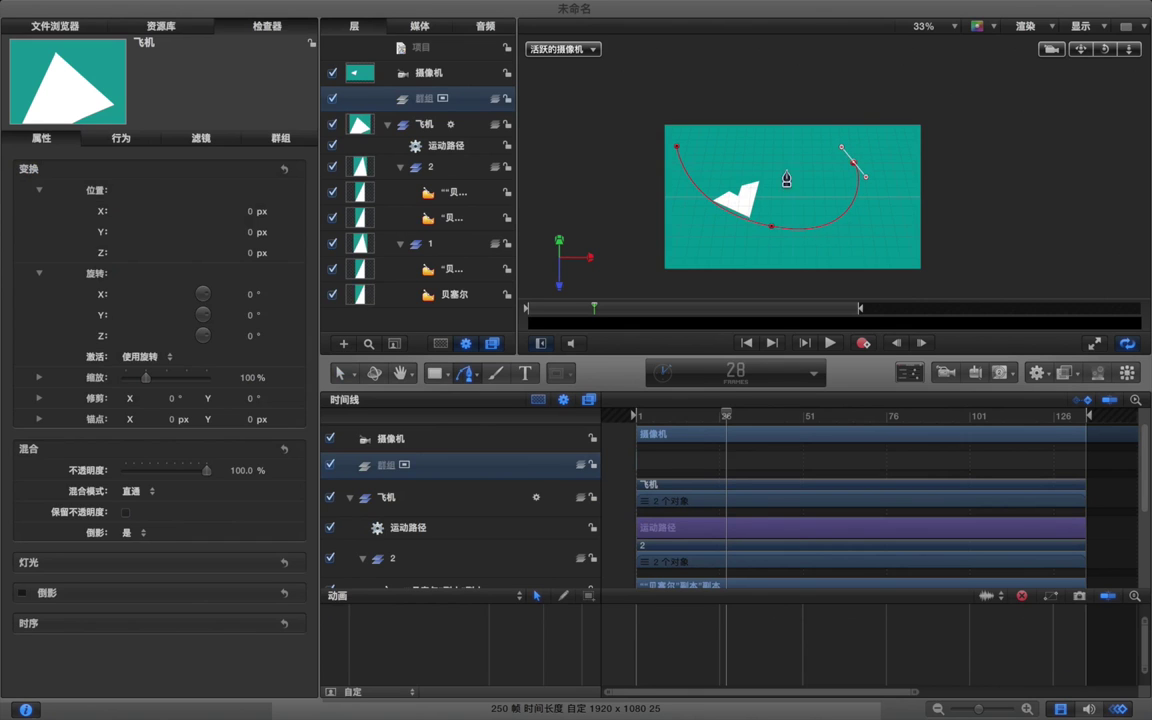
drag(748, 290, 760, 304)
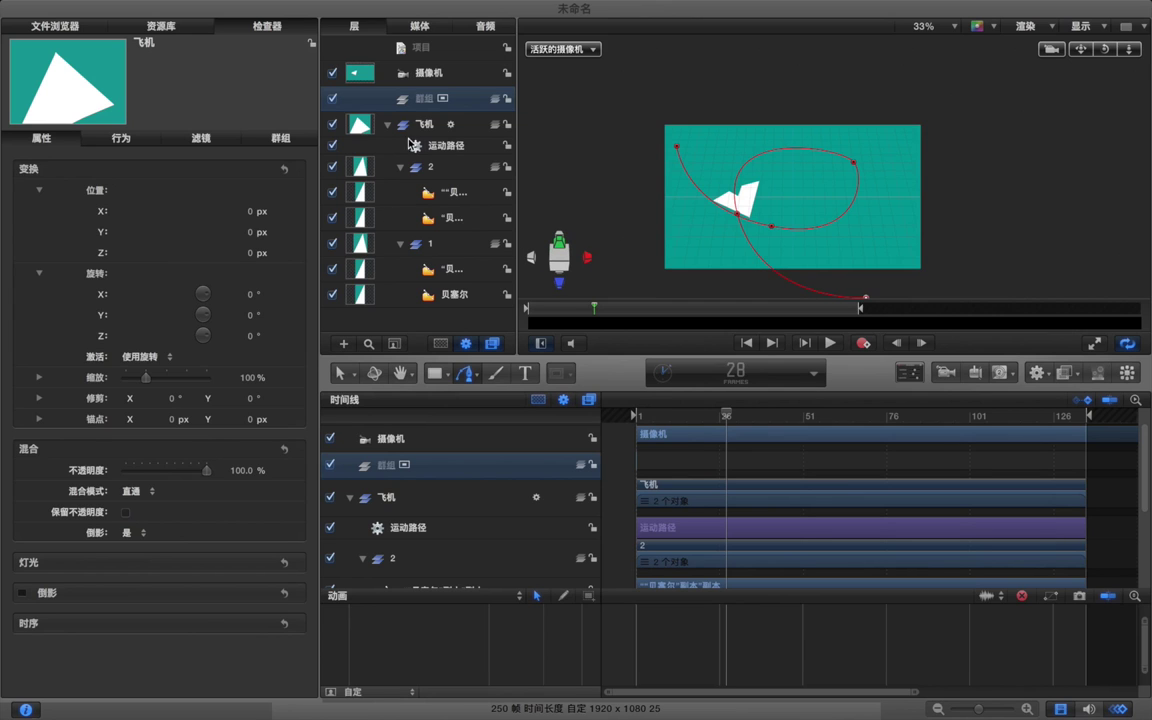
click(426, 147)
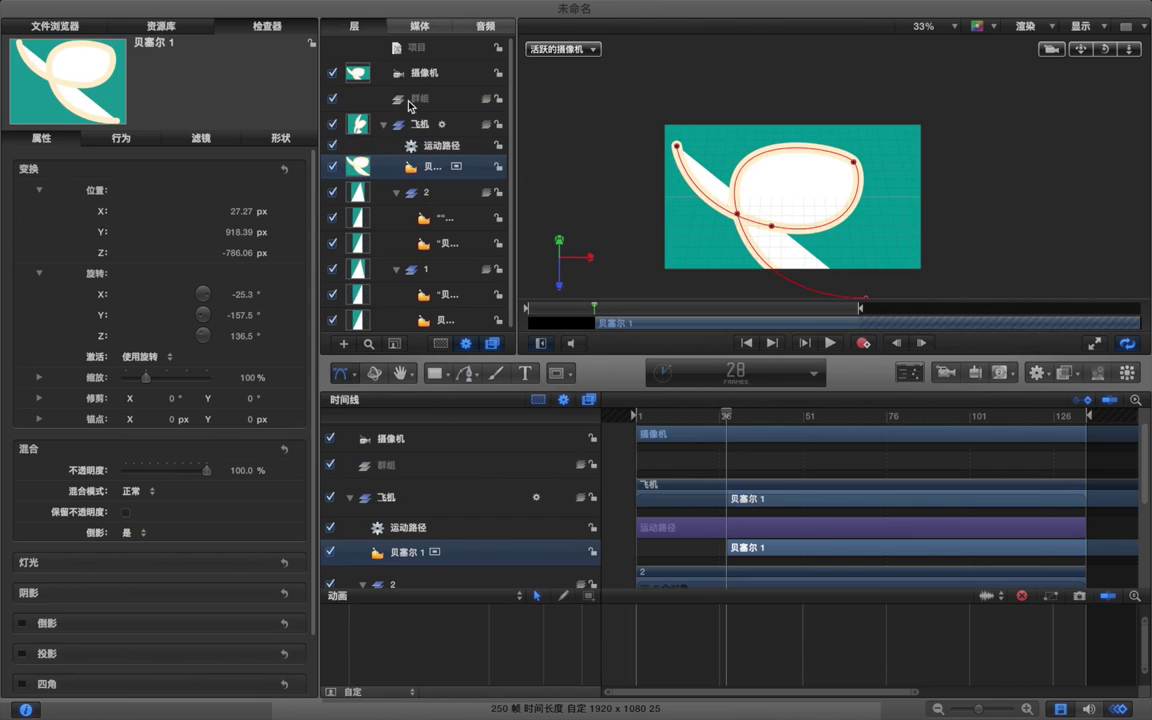
Move the 贝塞尔 1 shape from 飞机 into the empty 群组 and turn off its fill.
click(409, 100)
drag(424, 160, 390, 100)
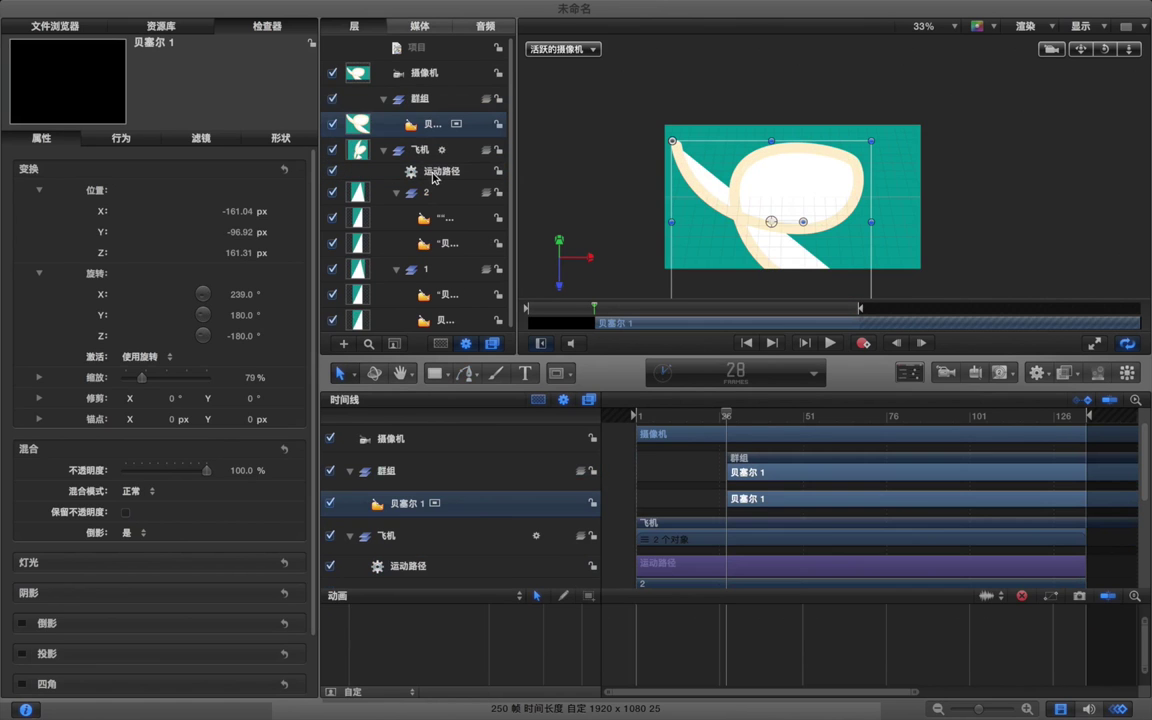
click(284, 138)
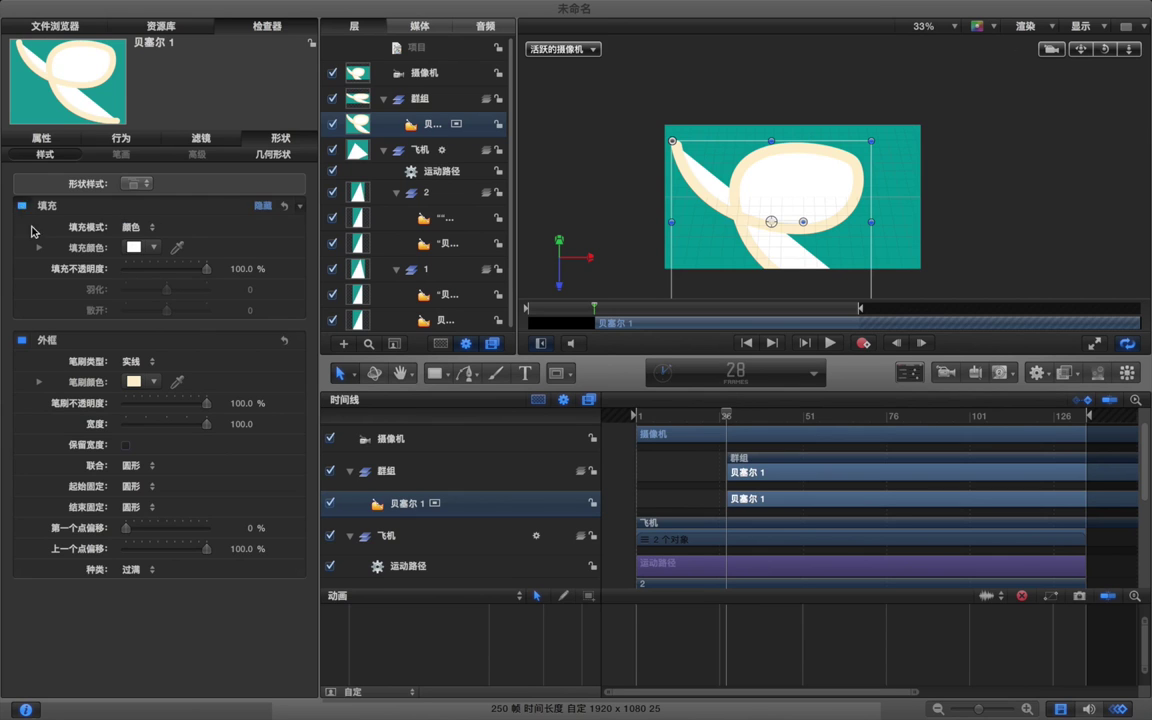
click(21, 205)
click(42, 140)
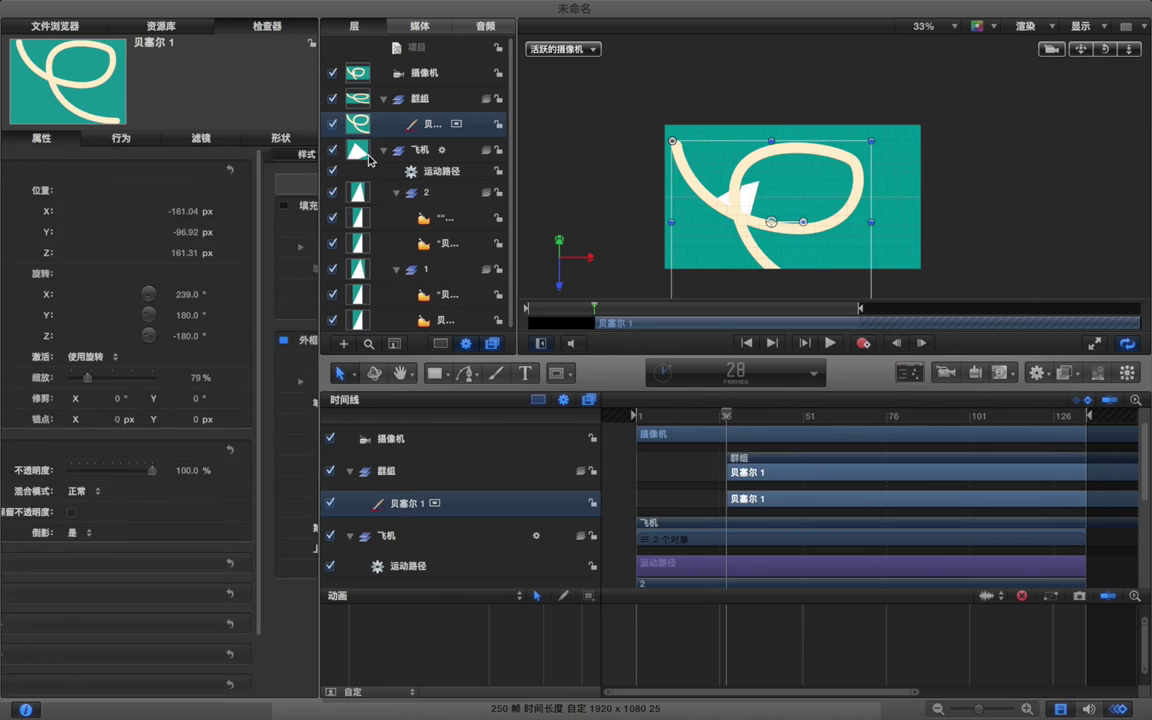
Assign 群组 as the shape source of the 运动路径 behavior.
click(434, 172)
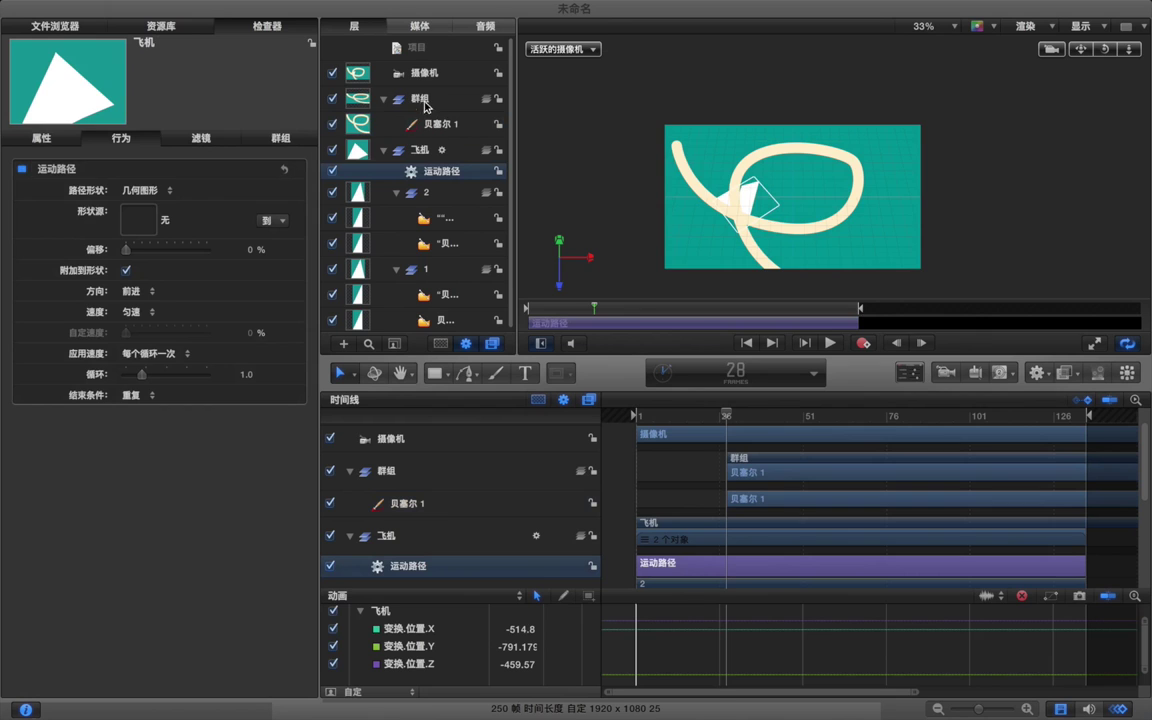
drag(147, 221, 148, 220)
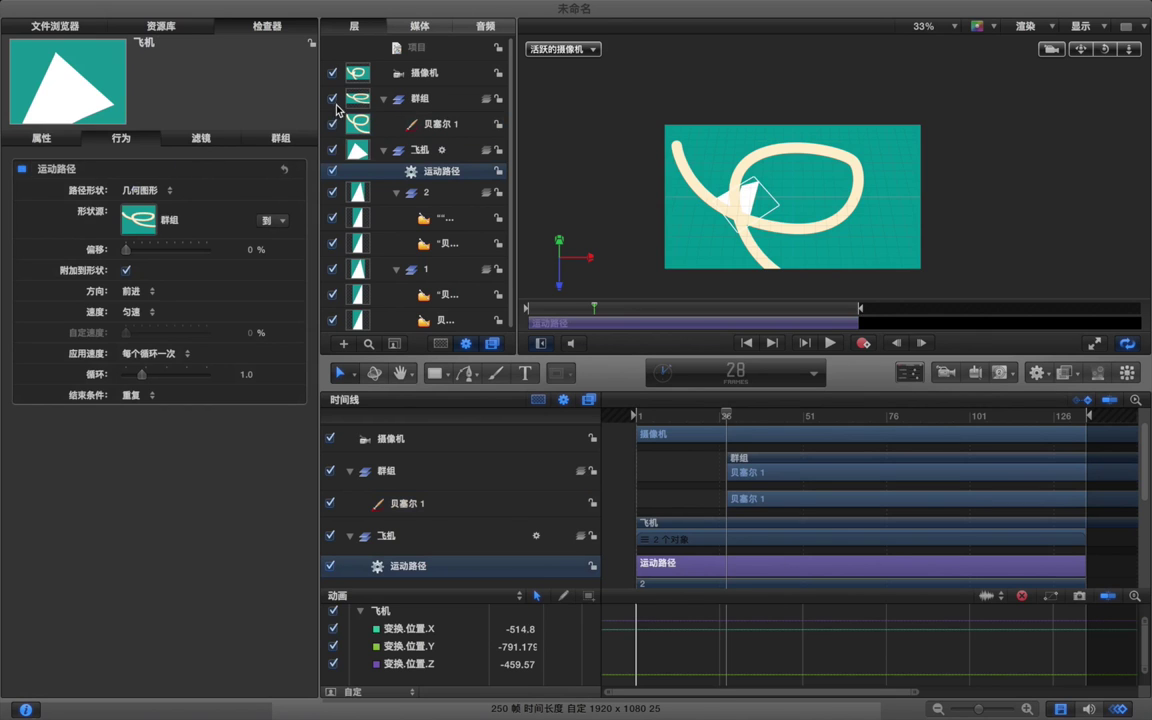
Make 群组 start at frame 1, hide it, and shorten the 运动路径 behavior to end at about frame 61.
drag(755, 465, 665, 465)
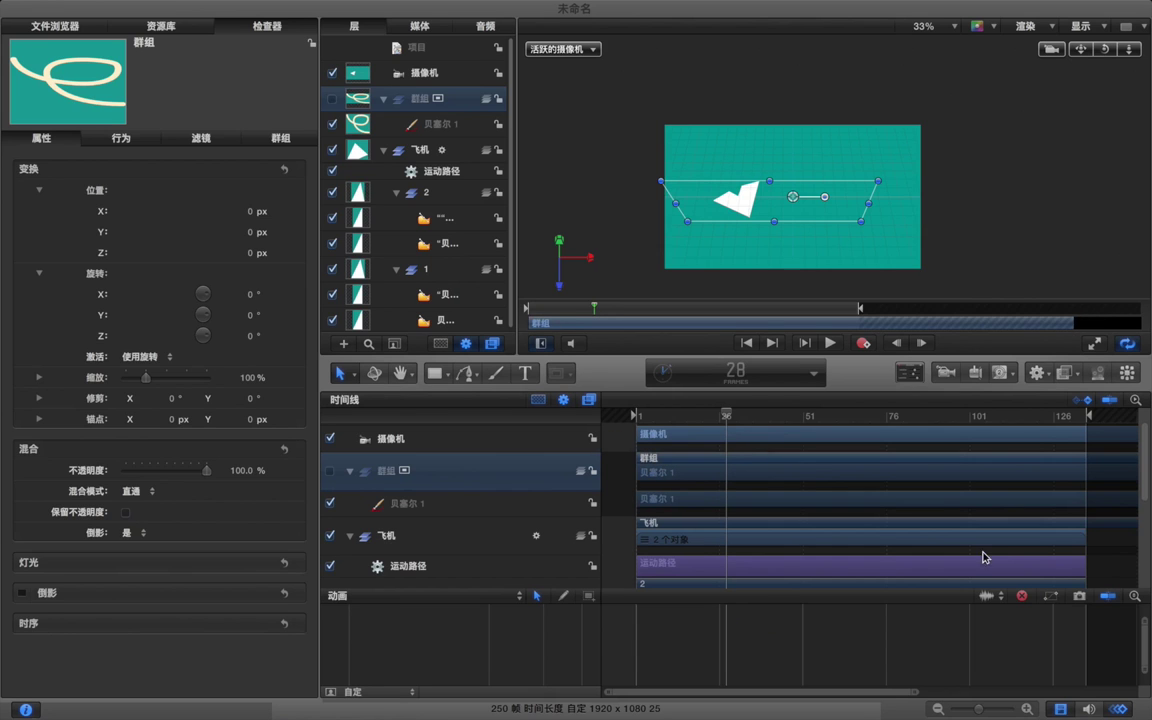
drag(1082, 562, 839, 562)
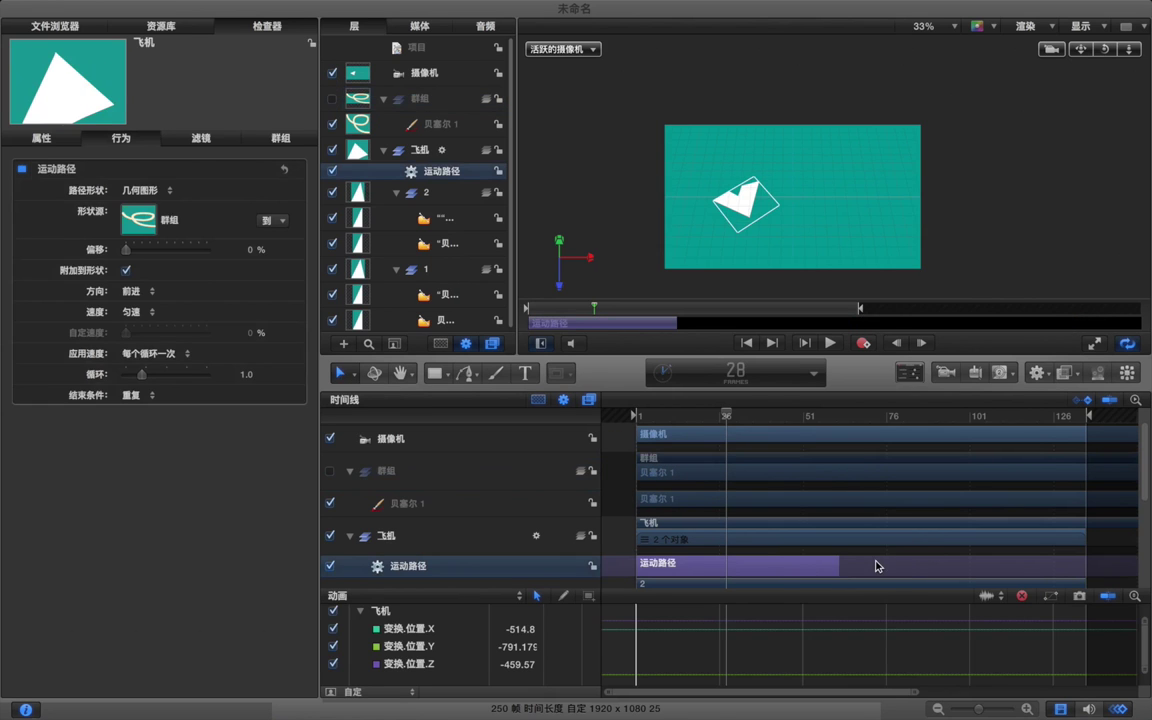
click(877, 566)
click(1119, 707)
Play back the plane's animation with 群组 hidden and again with it shown.
key(space)
key(space)
drag(696, 418, 646, 421)
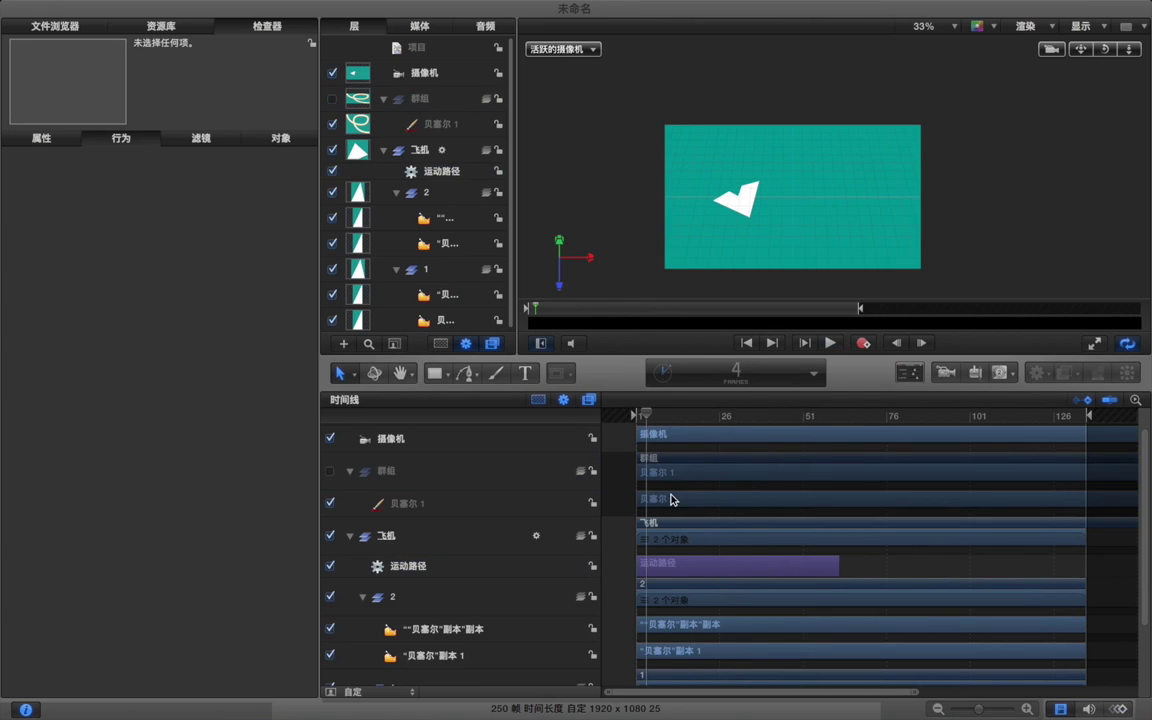
click(329, 471)
key(space)
key(space)
Replace the shape source of the 运动路径 behavior with 贝塞尔 1 and hide 群组.
click(670, 568)
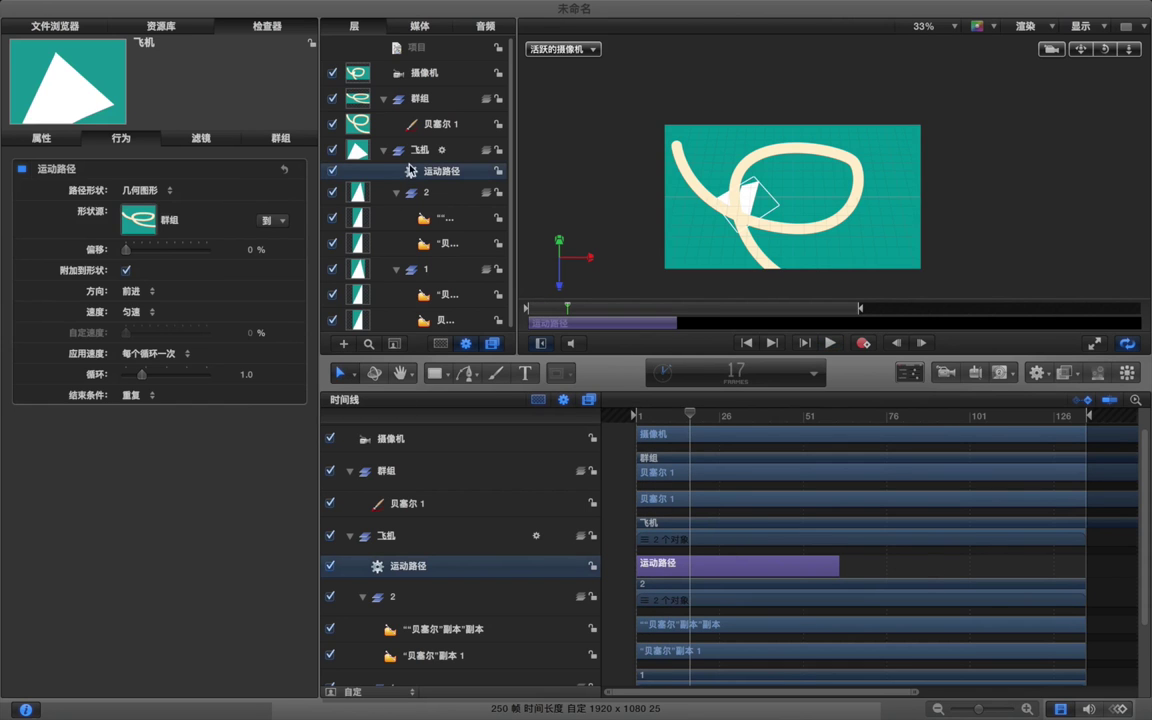
drag(421, 127, 150, 226)
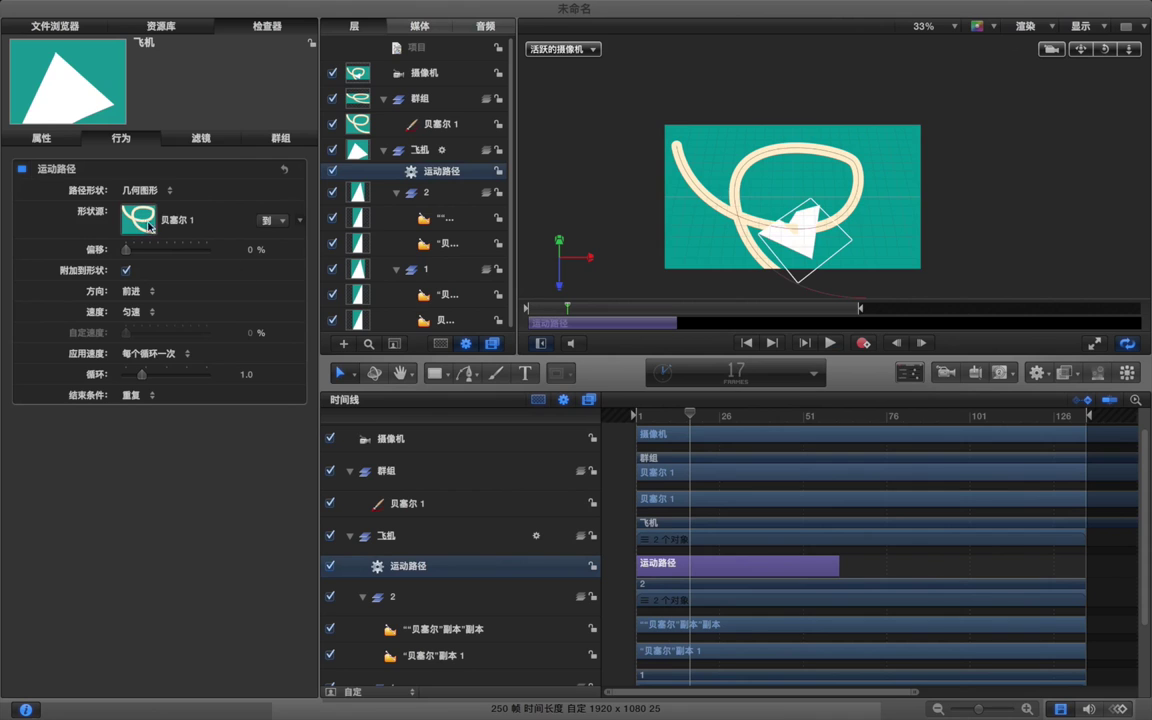
click(331, 470)
Play back the plane's flight along the path several times, including from the first frame.
click(870, 567)
key(space)
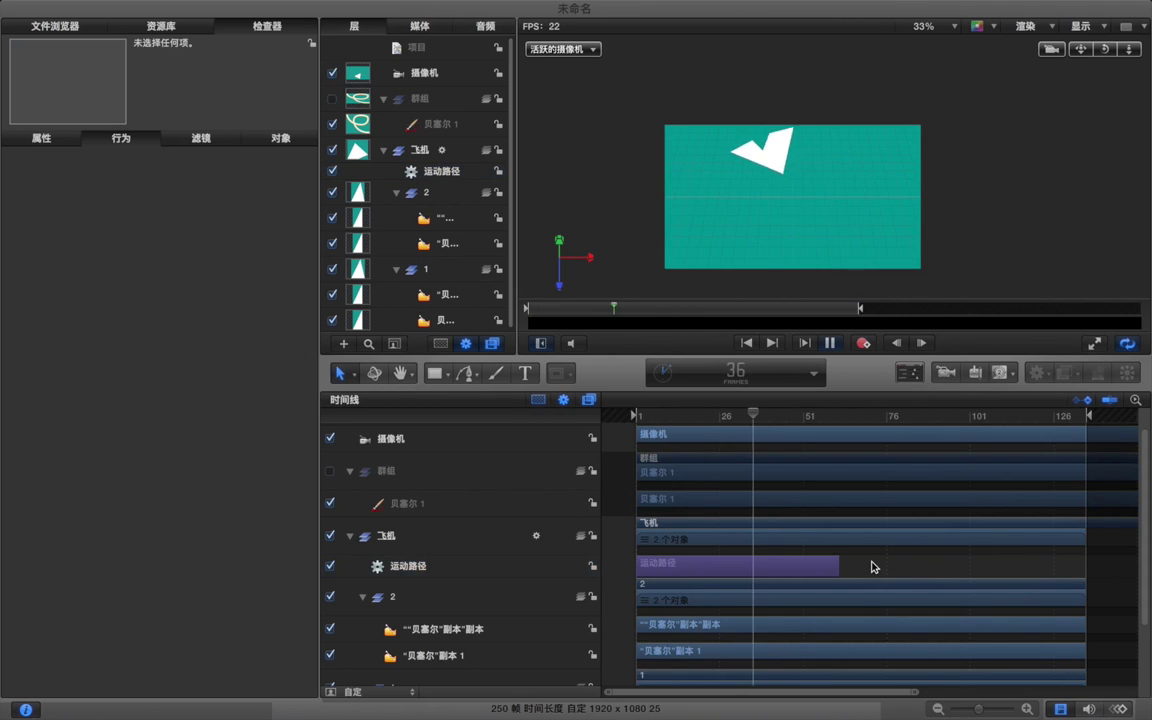
drag(750, 416, 676, 419)
key(space)
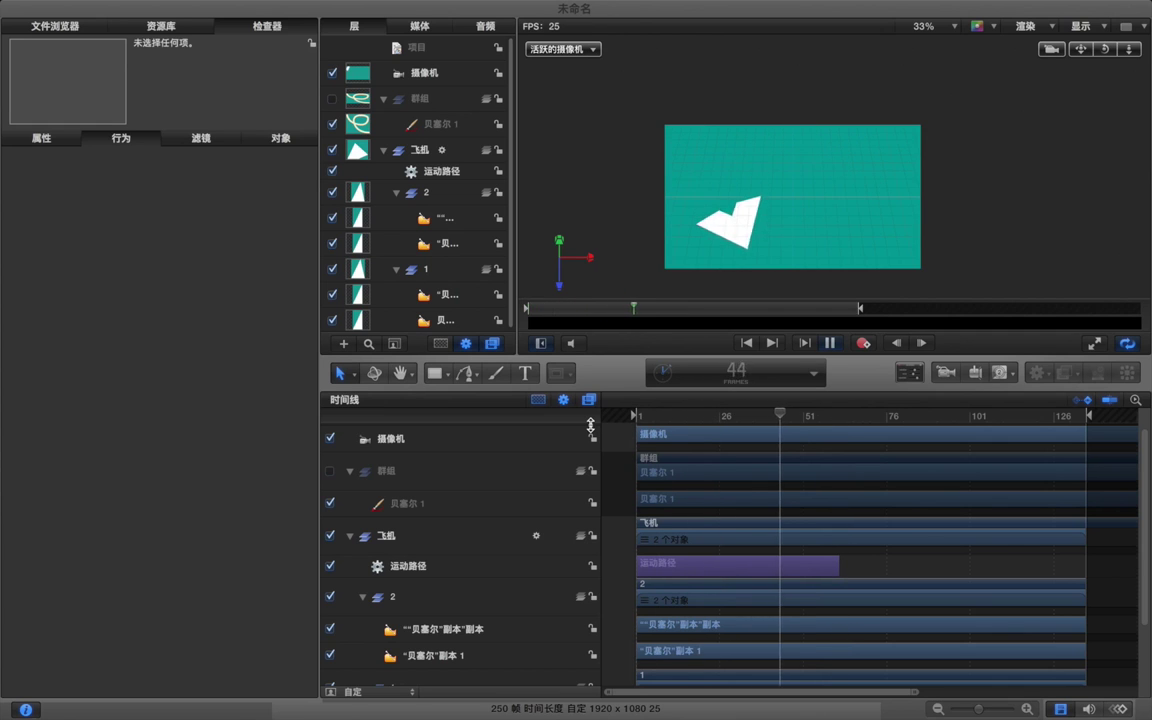
key(space)
key(Home)
key(space)
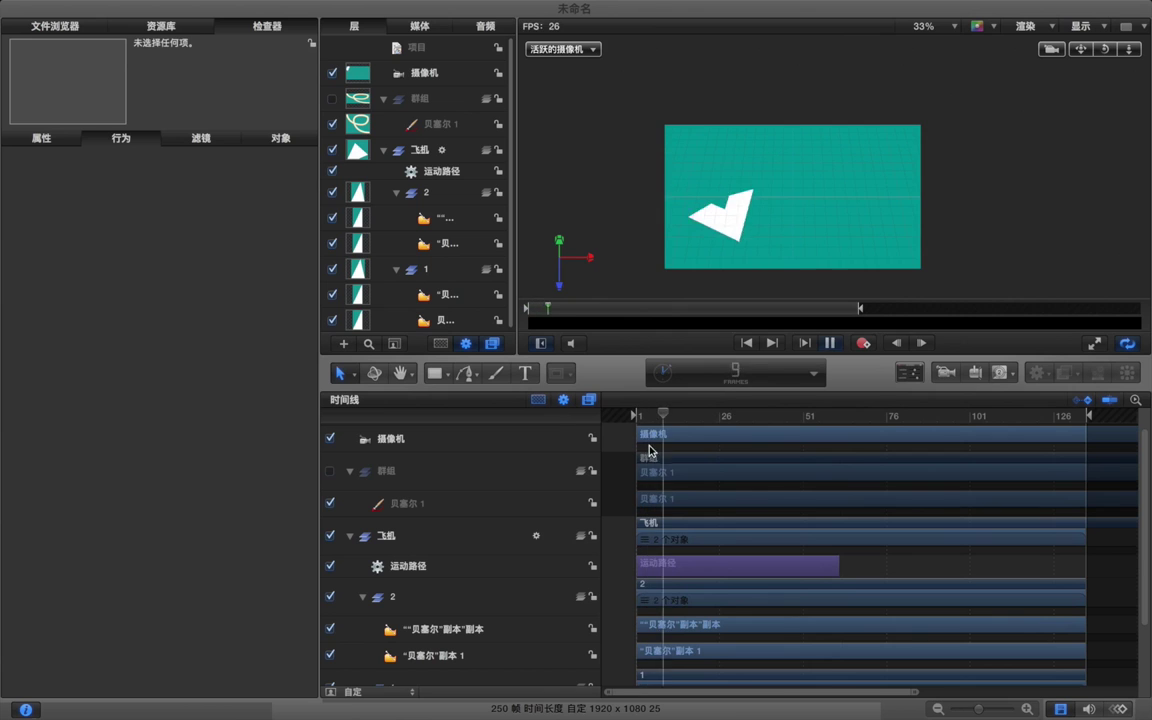
key(space)
Show 群组 and move 贝塞尔 1 to about X 94, Y 35, Z 13 px, rotated to X 240° and Y 198°.
click(725, 499)
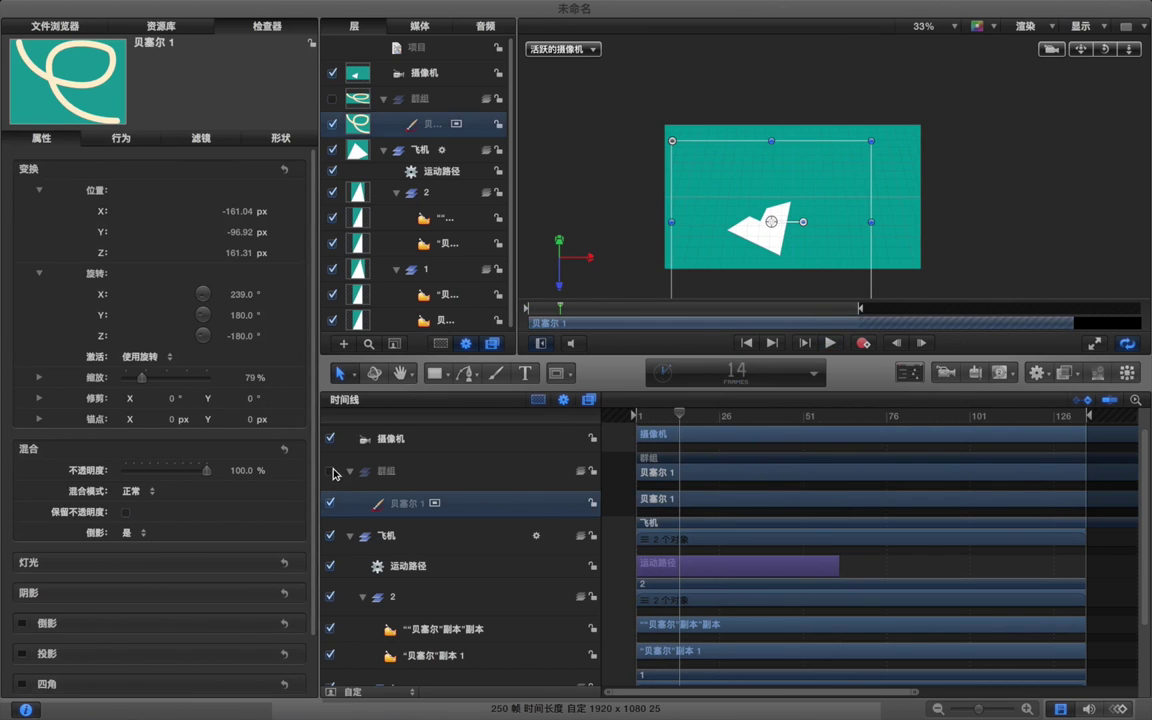
key(super+z)
key(super+minus)
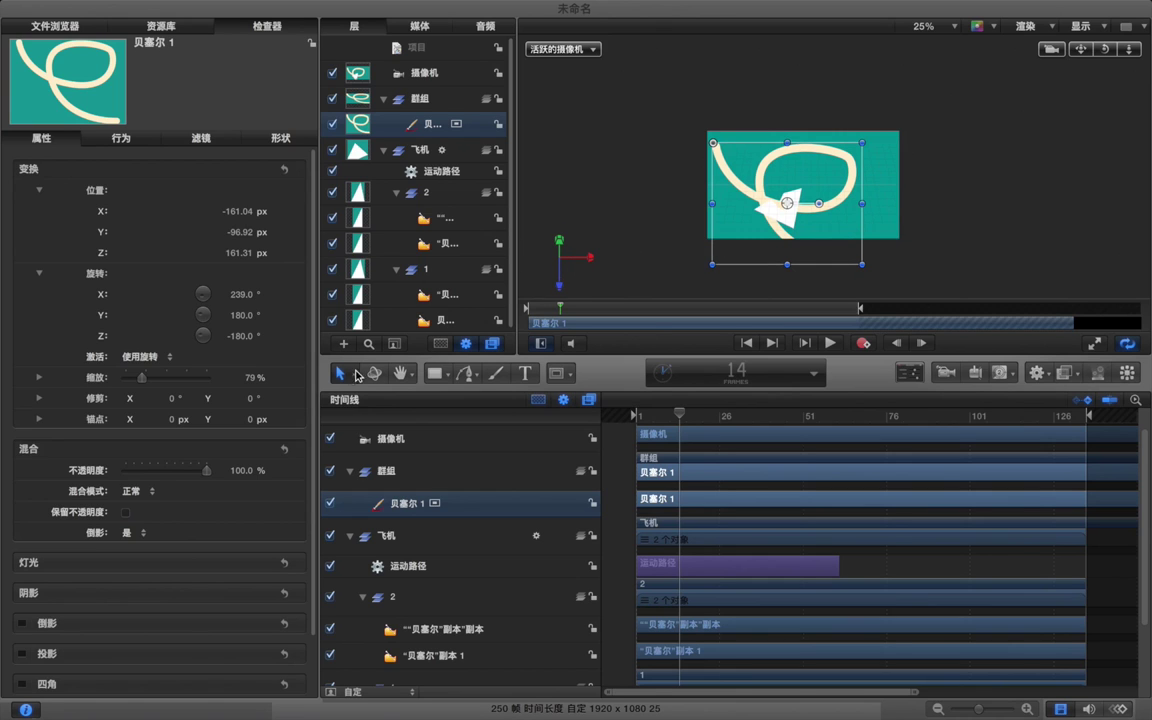
mouse_move(244, 235)
mouse_down()
mouse_move(254, 235)
mouse_move(239, 238)
mouse_up()
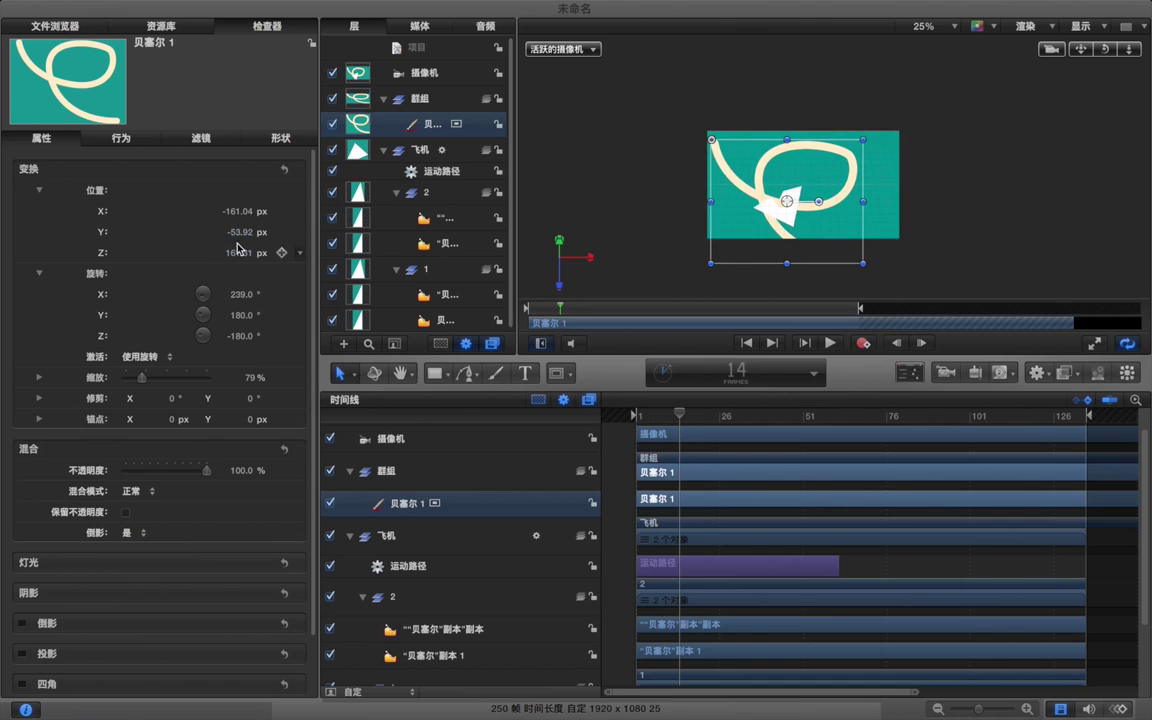
mouse_move(237, 294)
mouse_down()
mouse_move(237, 318)
mouse_move(248, 315)
mouse_up()
drag(788, 200, 812, 183)
Reshape 贝塞尔 1 by moving its end below the frame, its loop point inward and its start to the frame's upper-left corner.
click(352, 373)
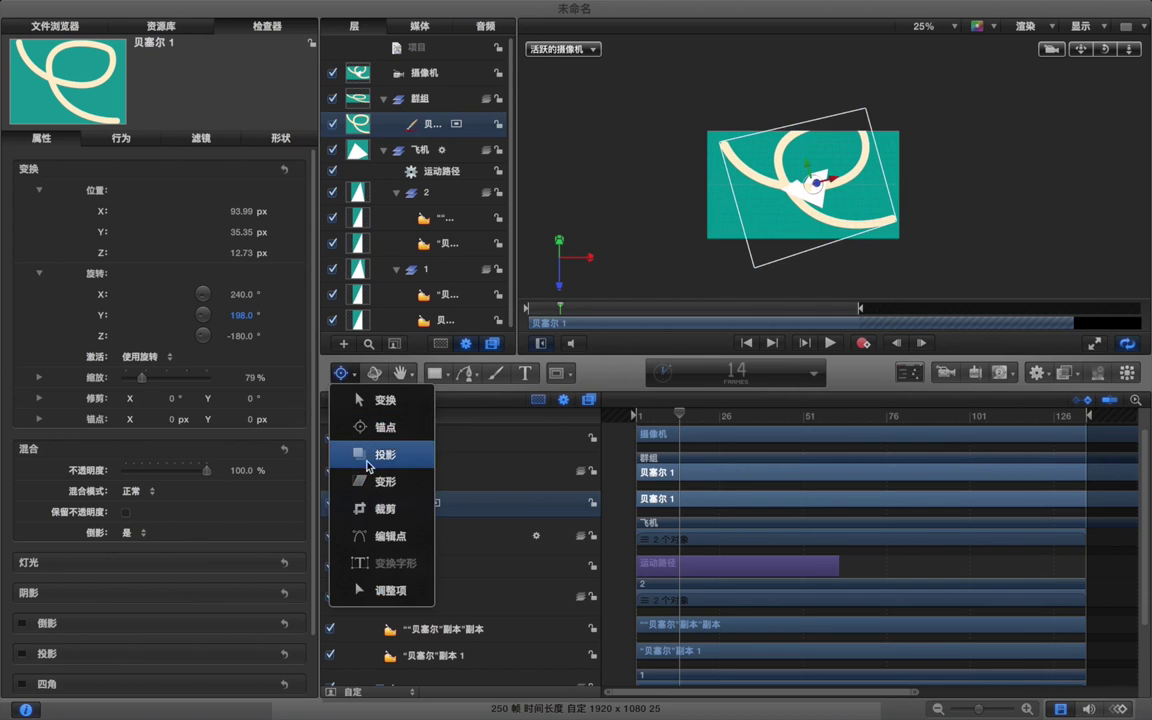
click(370, 532)
key(Tab)
drag(893, 219, 913, 272)
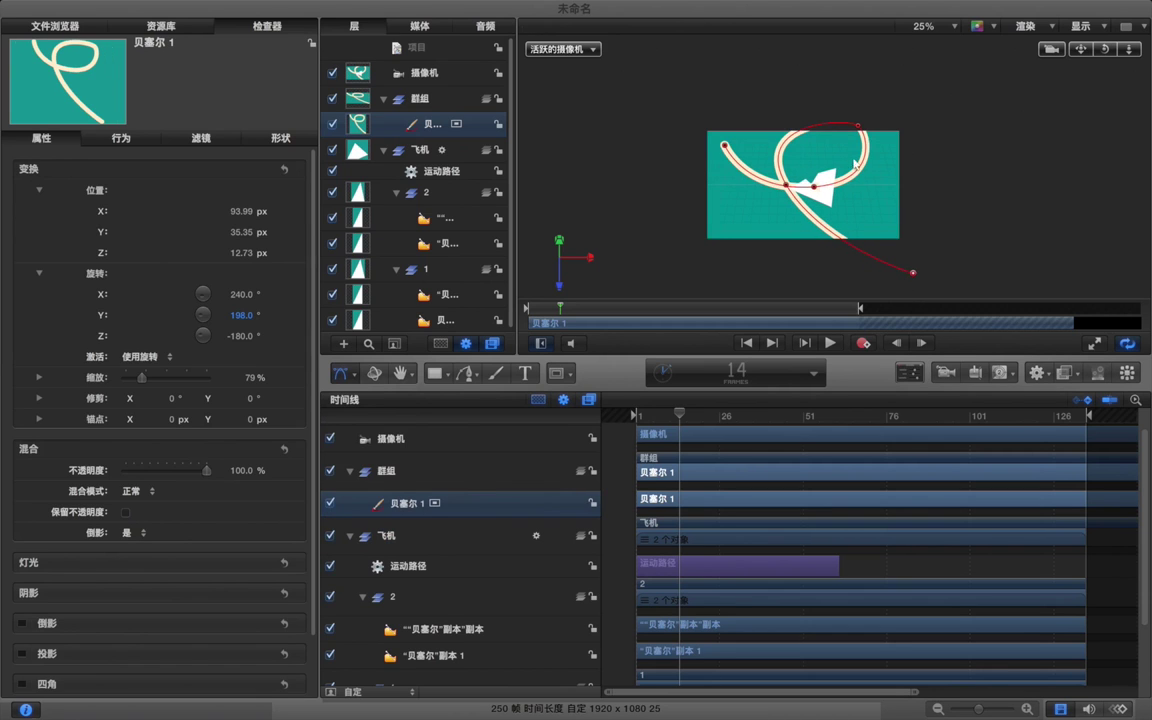
drag(857, 127, 848, 155)
drag(724, 149, 710, 140)
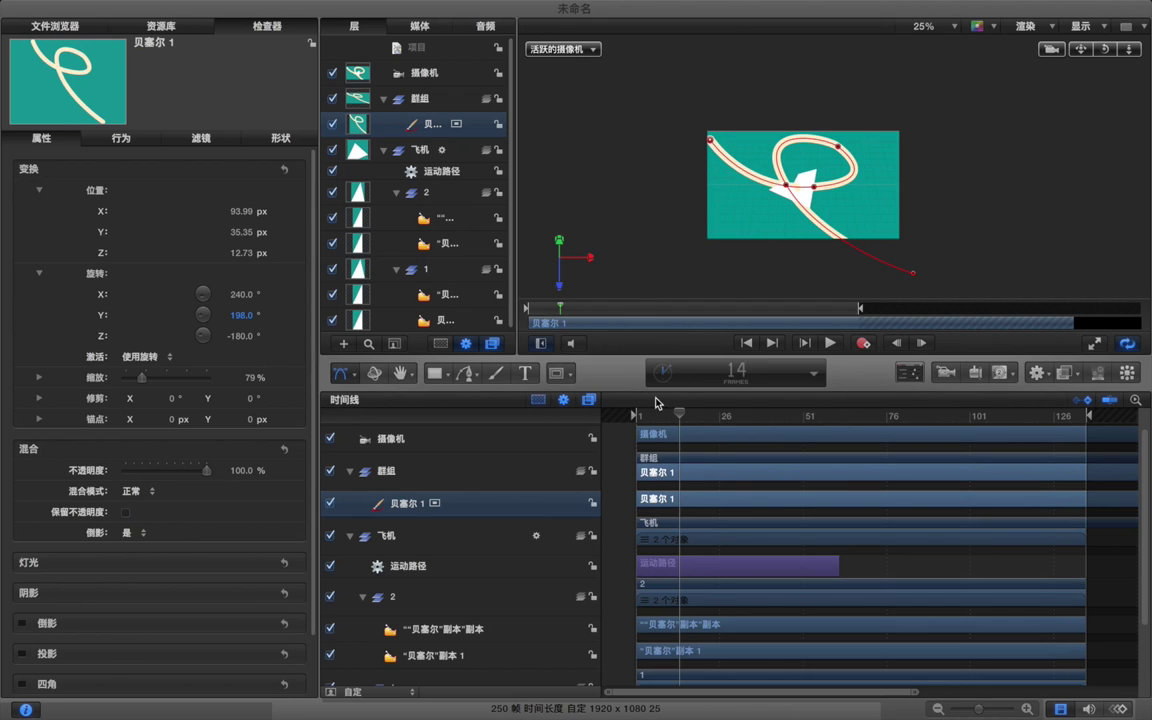
Hide 群组, end the play range where the 运动路径 behavior ends, and play back the flight.
click(335, 475)
click(885, 571)
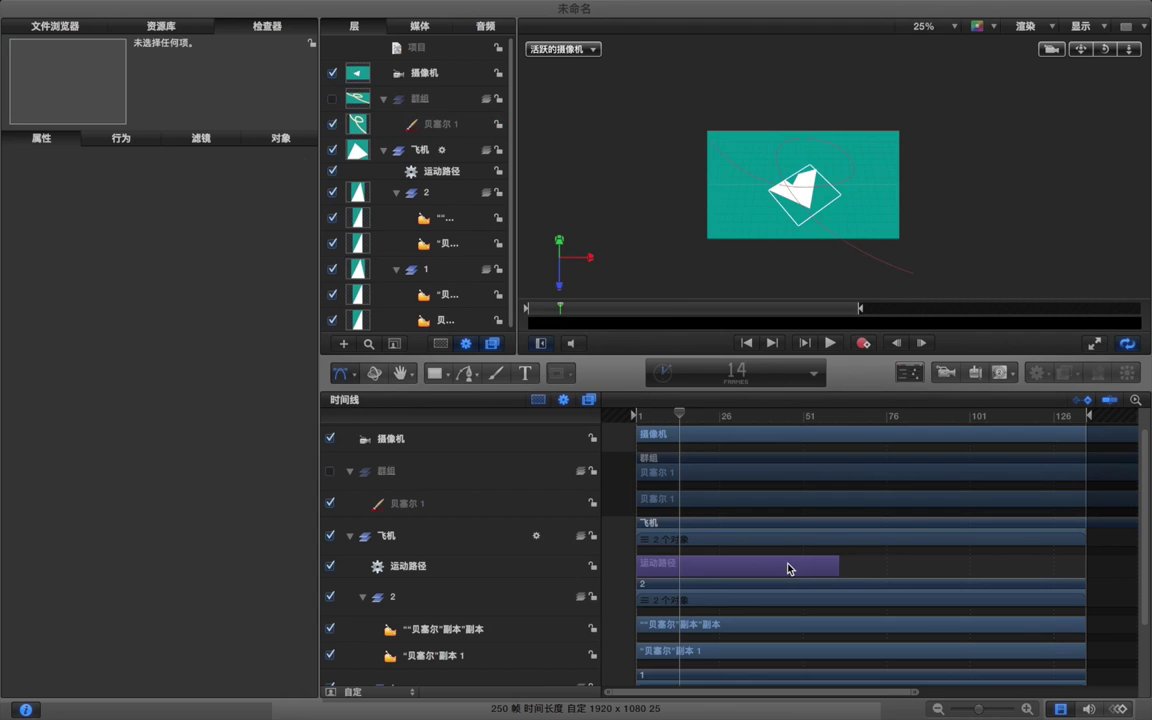
click(787, 568)
click(1104, 566)
key(alt+super+o)
key(space)
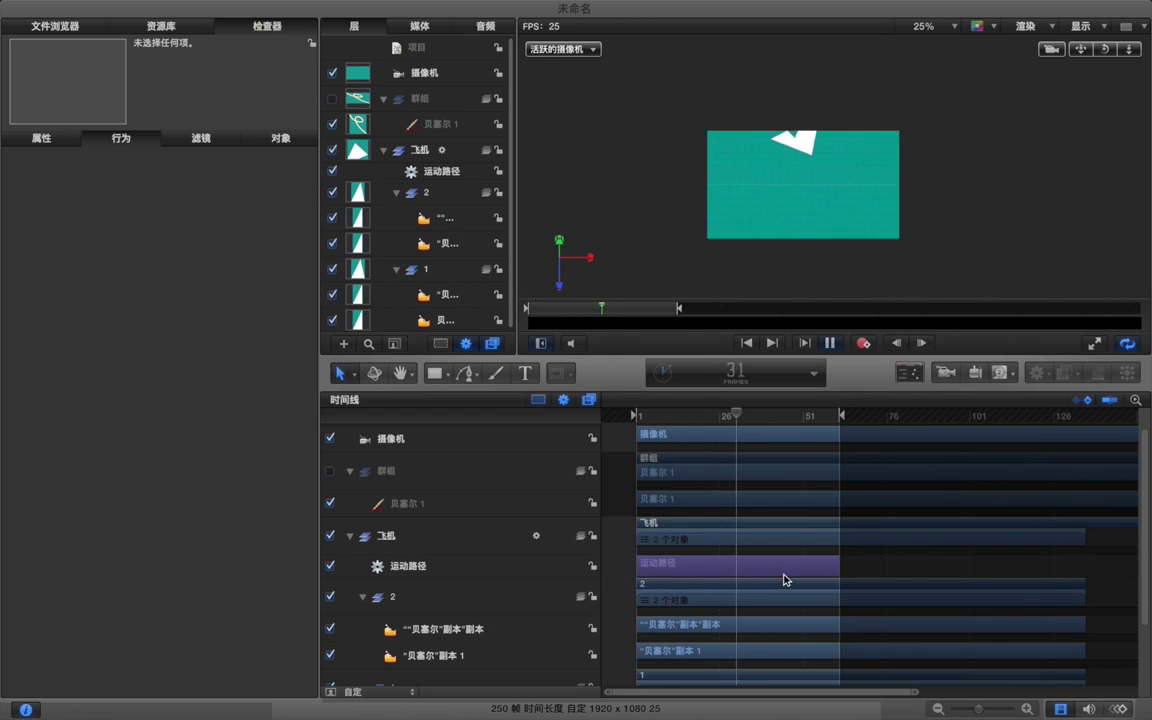
Set the speed of the 运动路径 behavior to 先加速再减速 and play back the flight.
click(746, 565)
key(space)
click(146, 312)
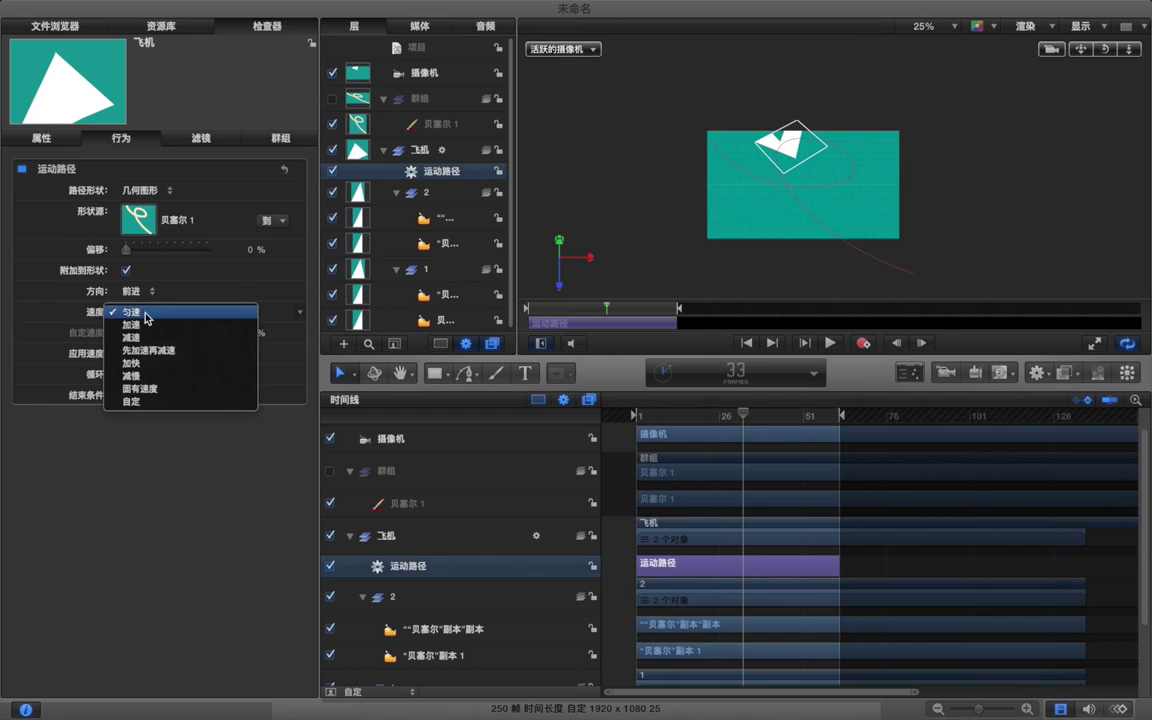
click(165, 350)
click(1113, 573)
key(space)
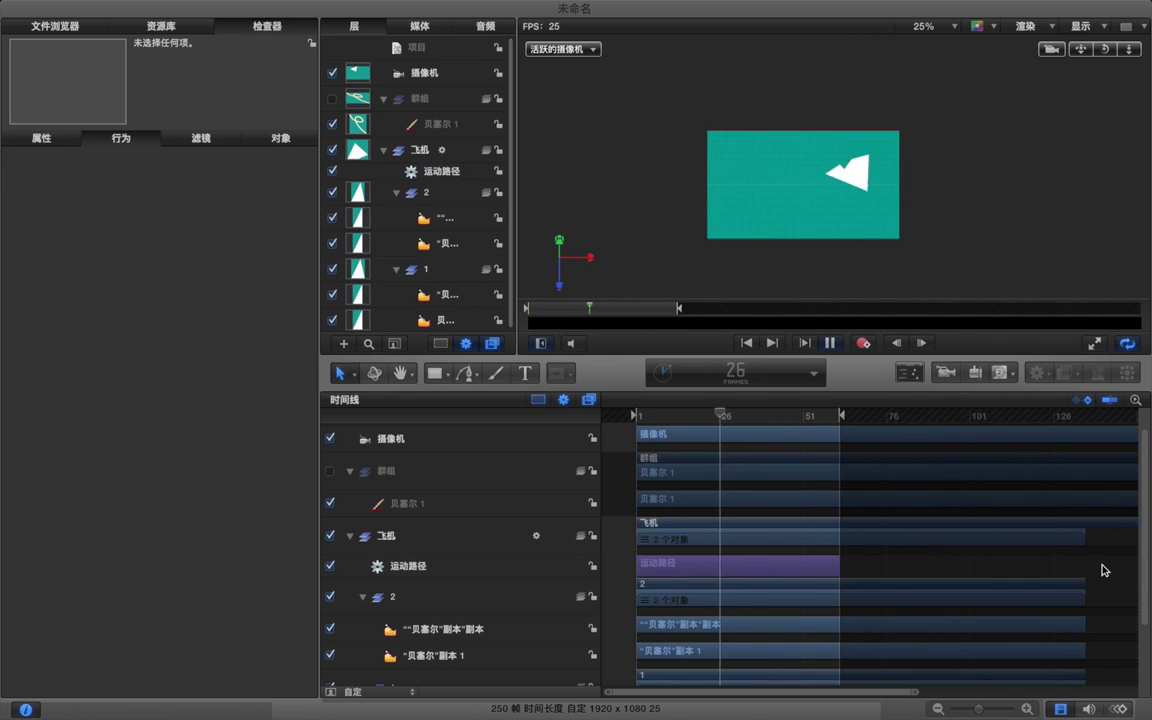
Extend the 运动路径 behavior and the play range to about frame 95 and play back the slower flight.
drag(835, 572, 952, 566)
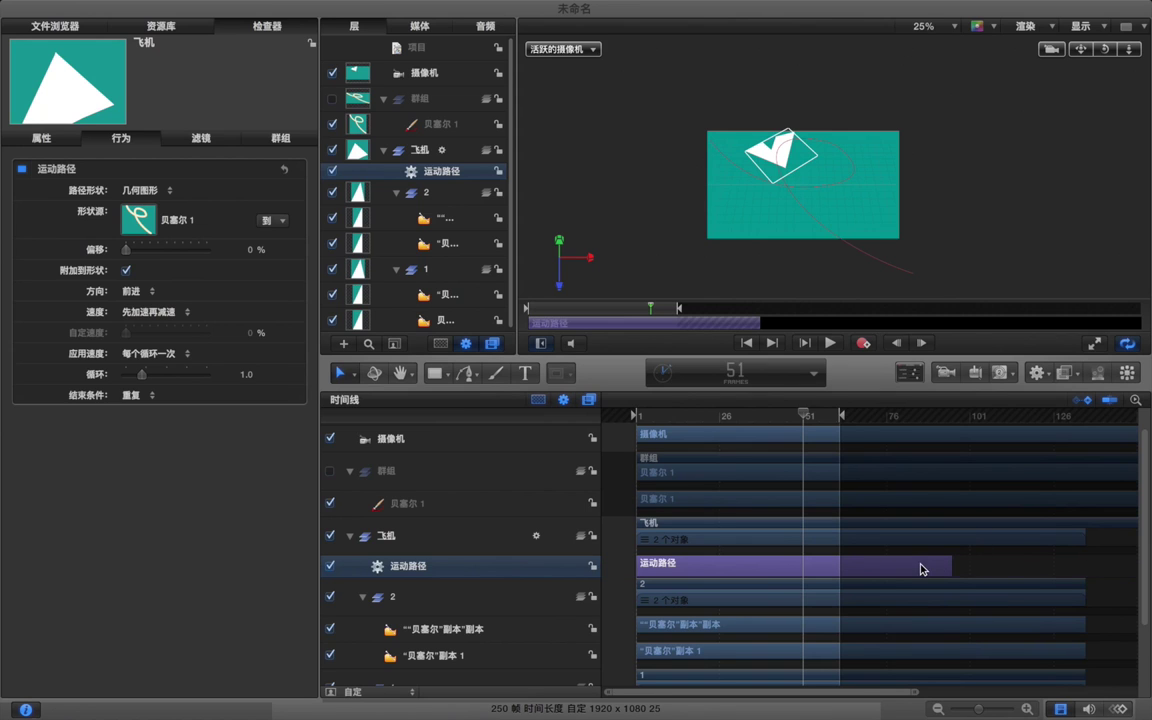
key(space)
click(1112, 572)
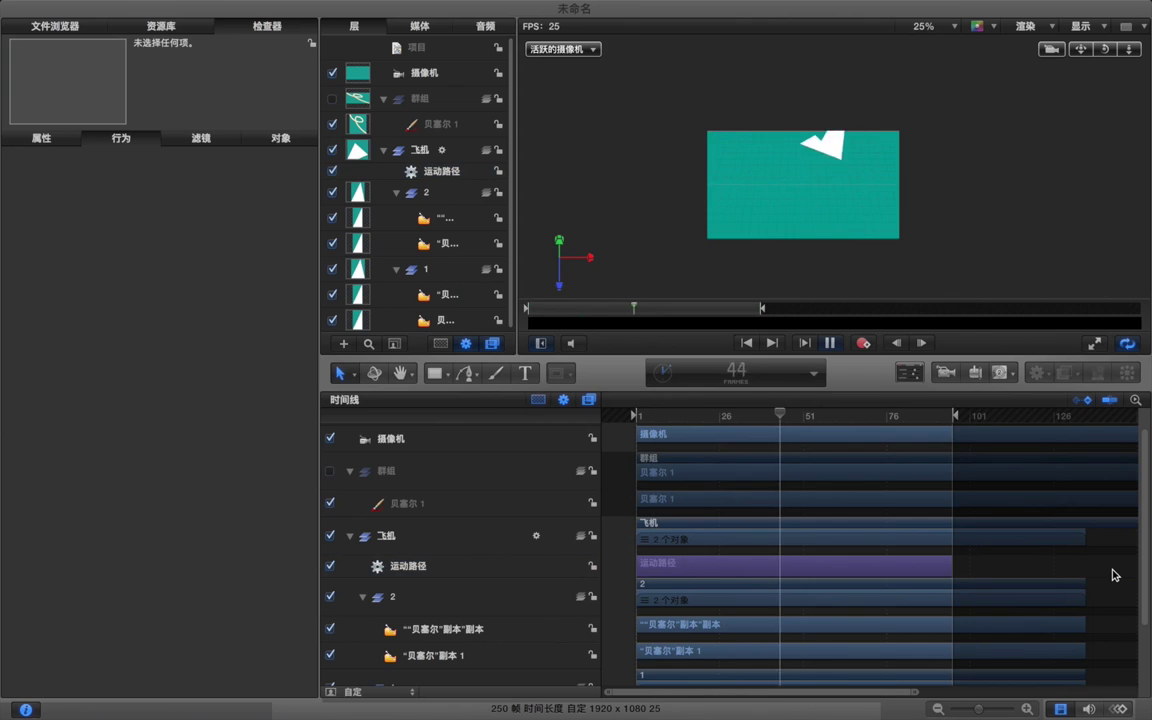
key(space)
Set the speed of the 运动路径 behavior to 减速 and play back the flight.
click(905, 566)
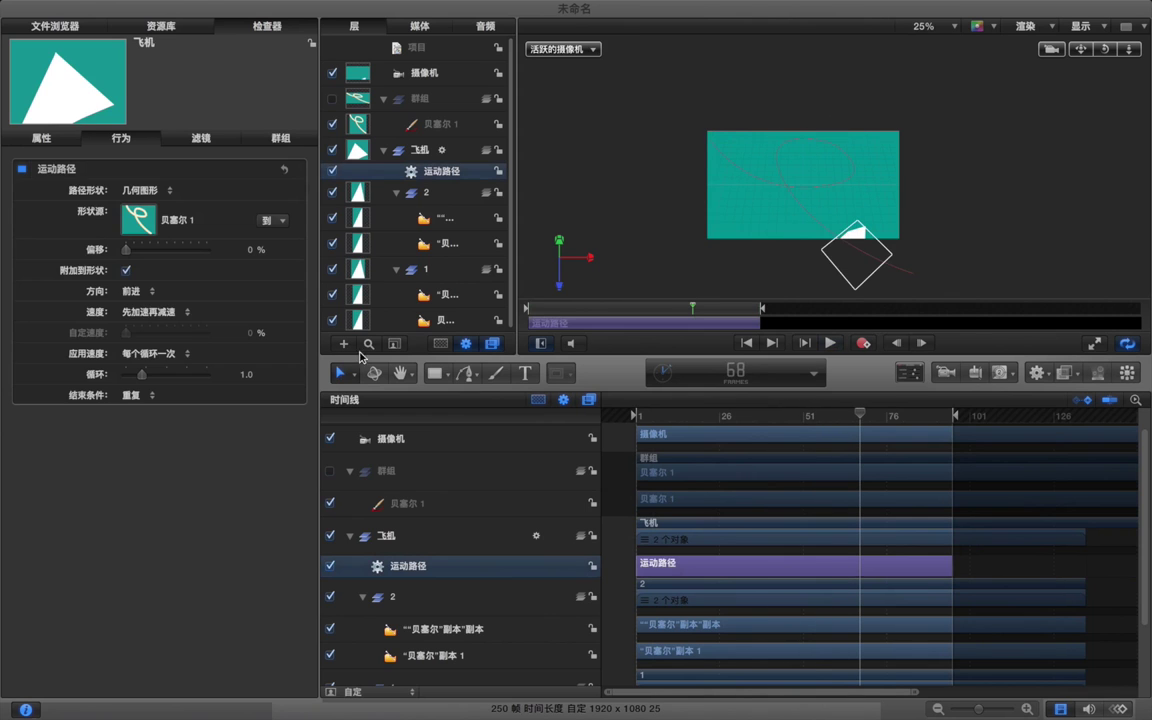
click(130, 311)
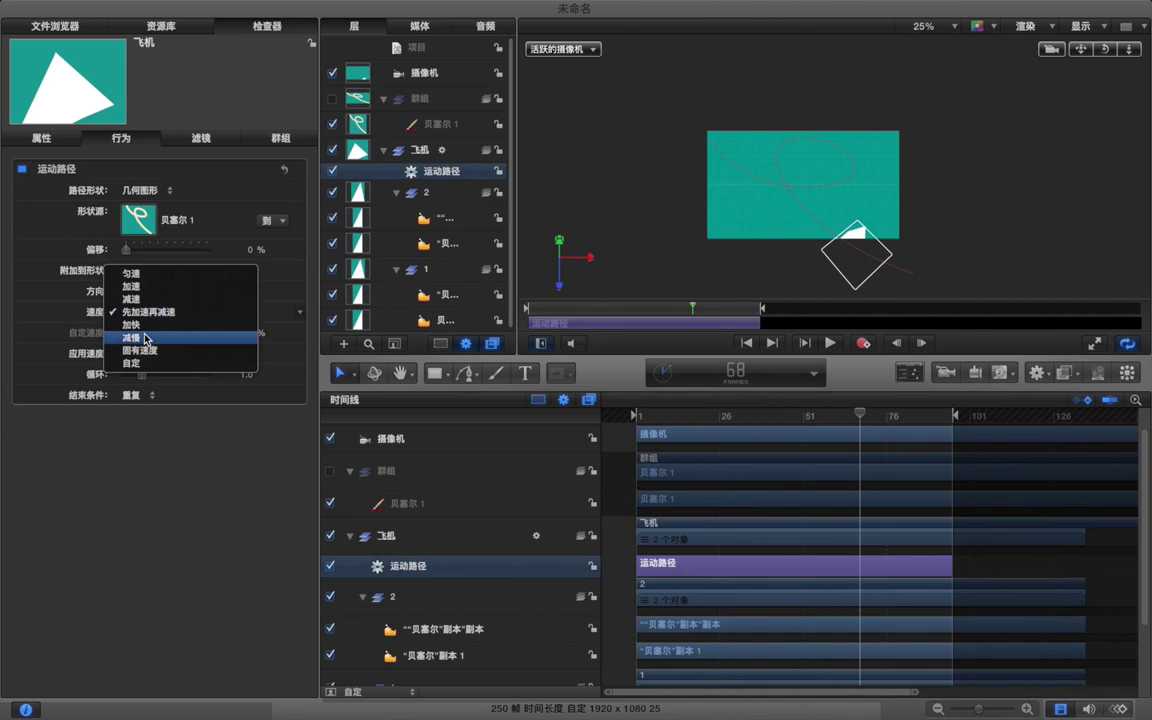
click(148, 298)
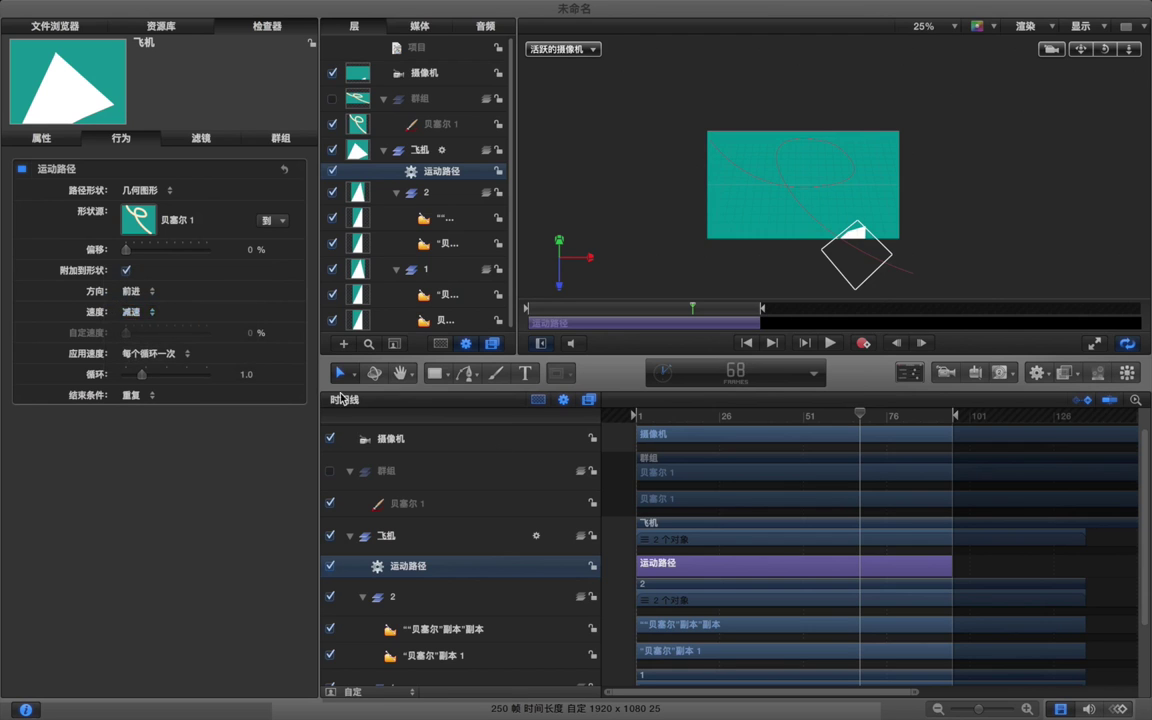
click(1041, 568)
key(space)
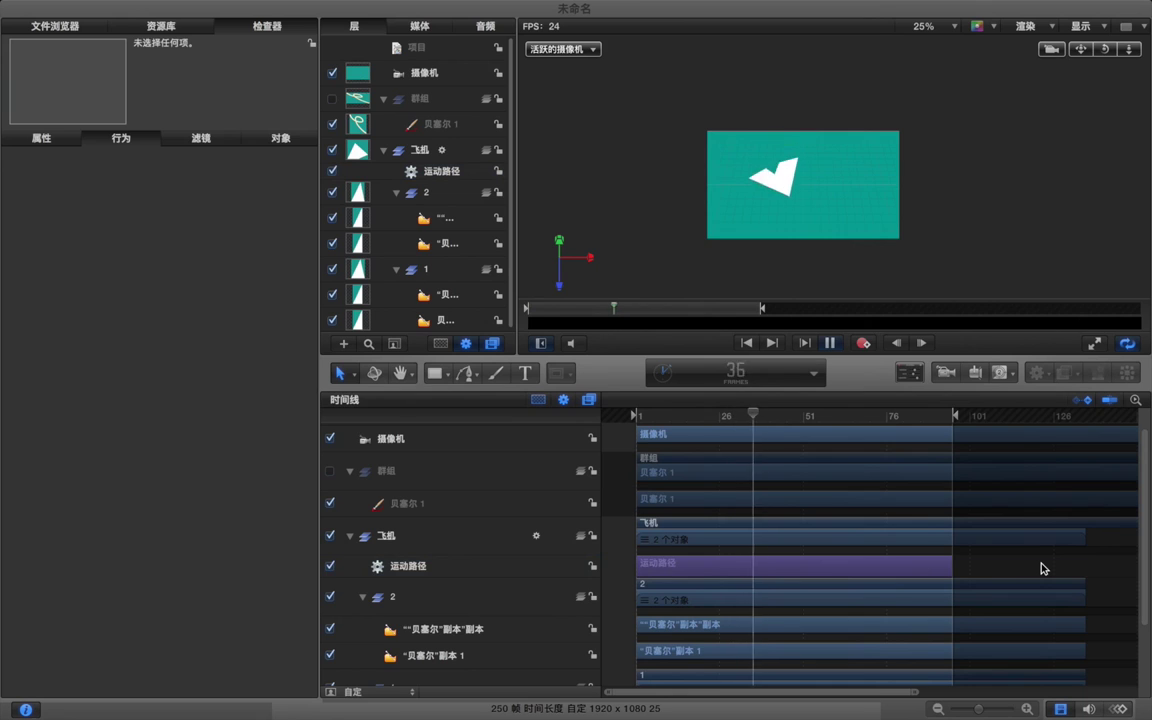
End the play range at frame 85 and play back the shortened range.
key(space)
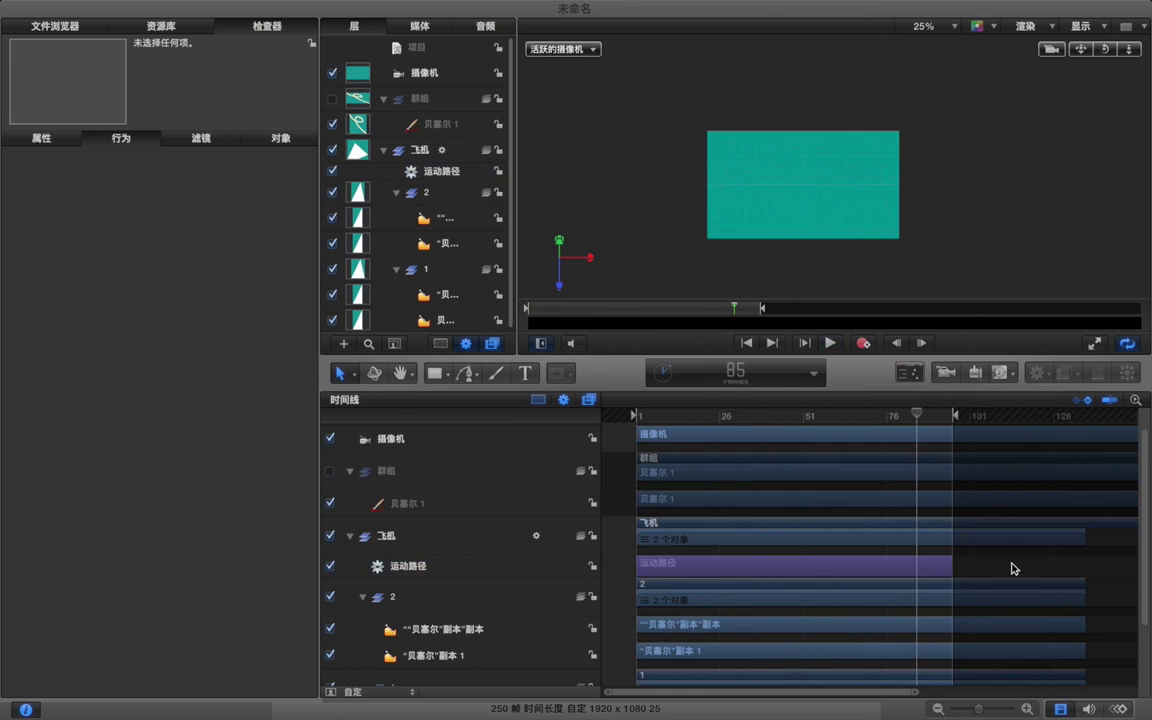
key(super+alt+o)
key(space)
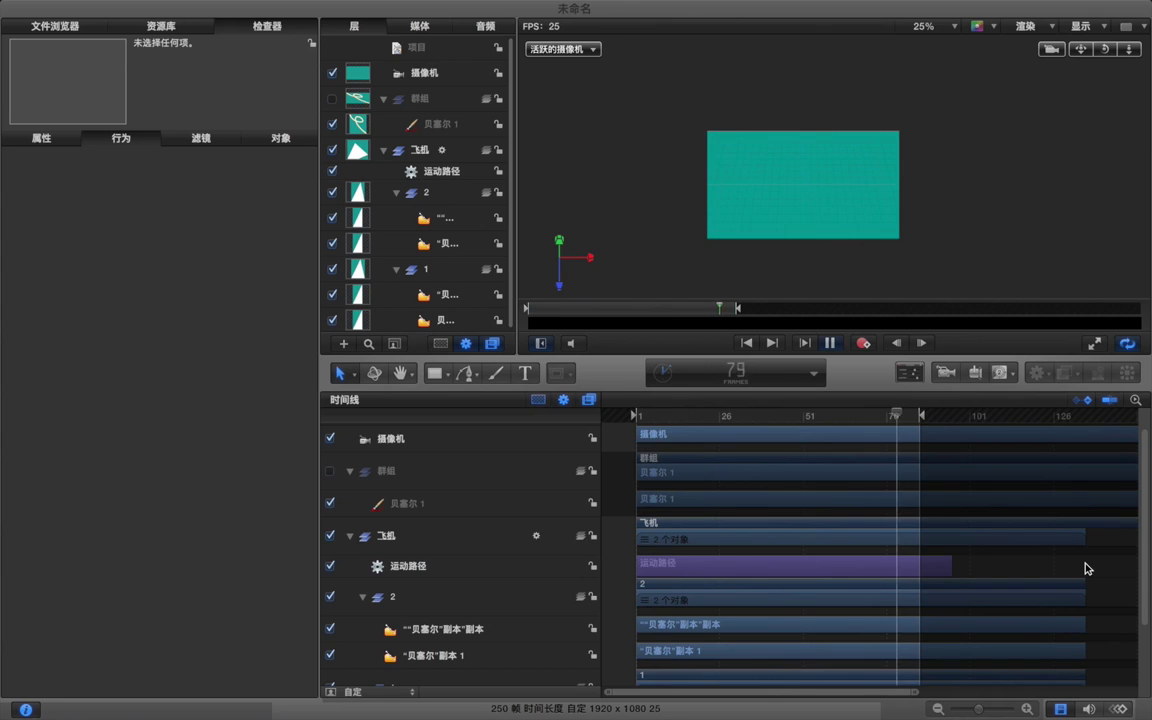
key(space)
Add rotation keyframes to the 飞机 group at frame 1.
click(960, 533)
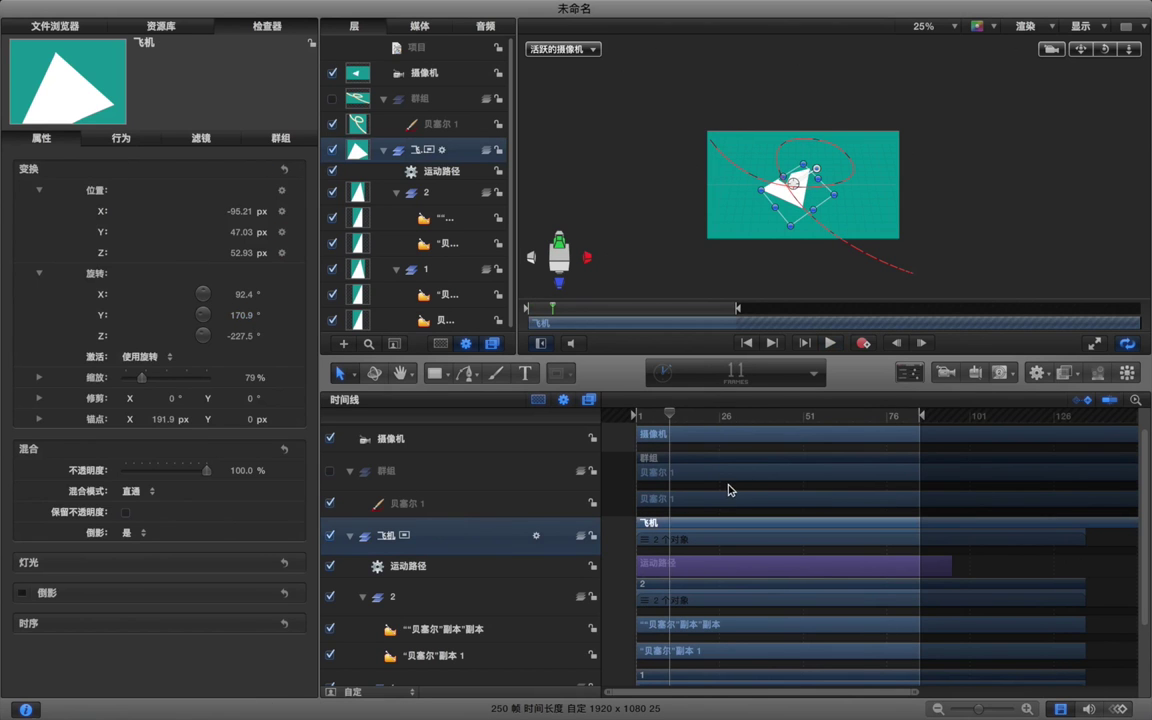
key(Left)
key(Left)
key(Left)
key(Left)
key(Left)
key(Left)
key(Left)
key(Left)
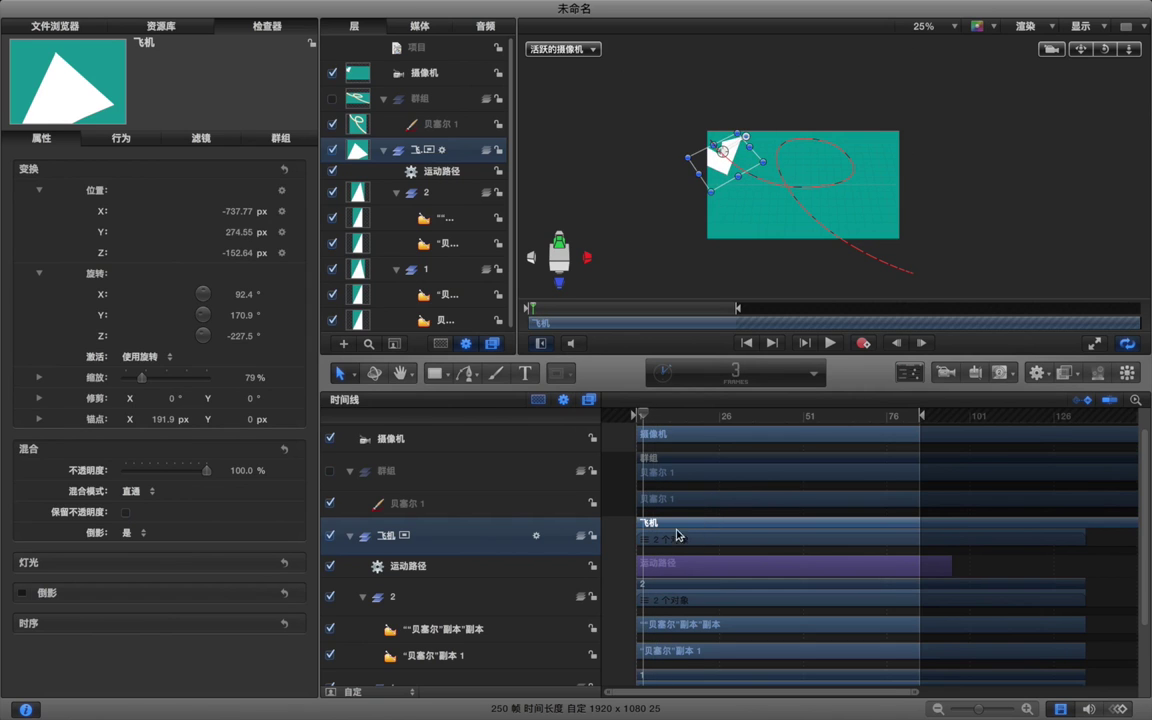
key(Left)
key(Left)
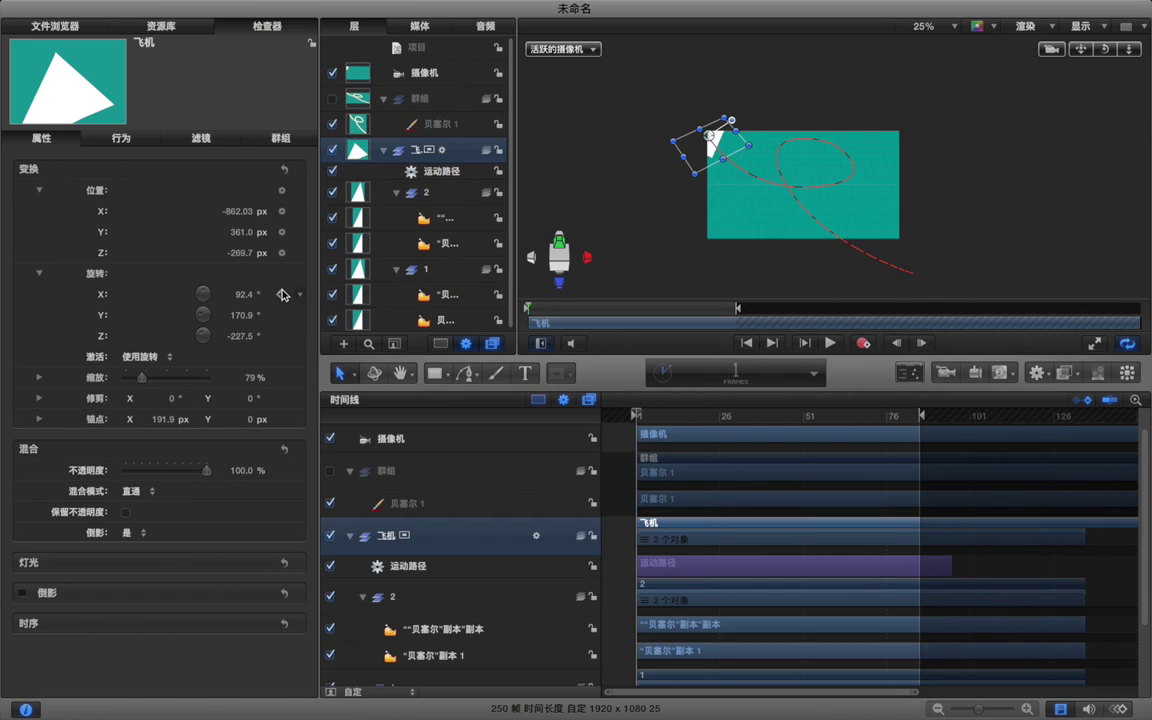
Keyframe a changed X and Y rotation of 飞机 at frame 6, with X at 101.4°.
key(Right)
key(Right)
key(Right)
key(Right)
key(Right)
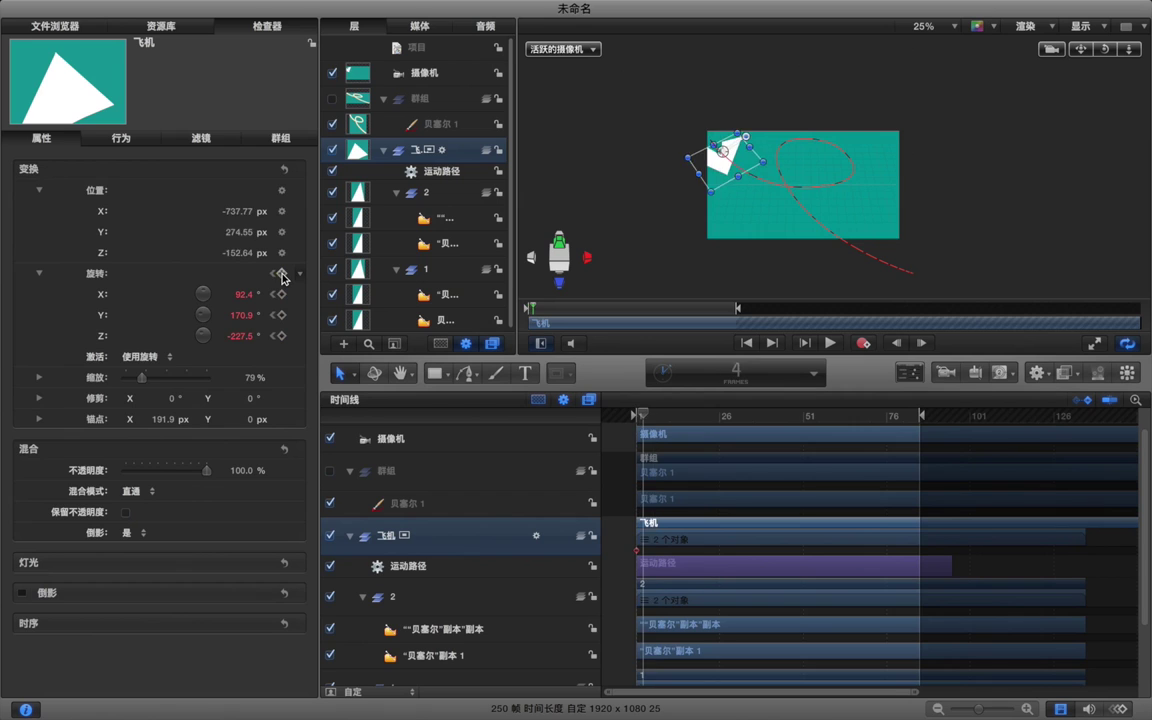
drag(245, 296, 242, 315)
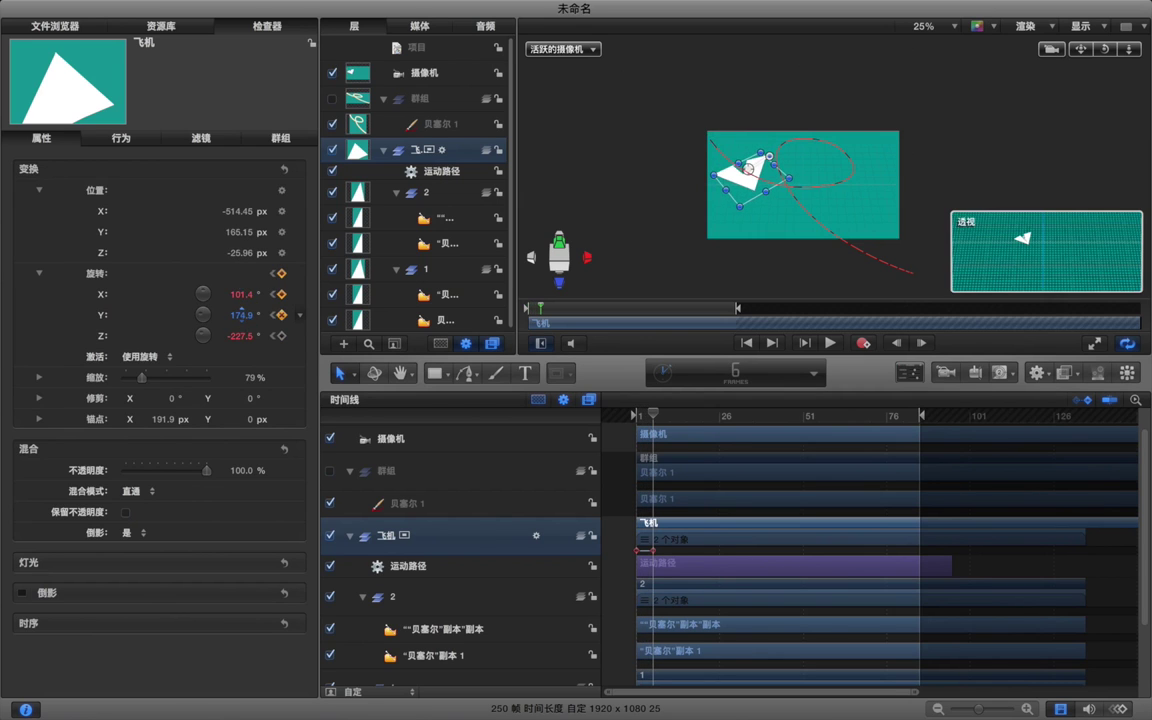
Keyframe the X, Y and Z rotation of 飞机 at frame 15 so the plane turns into the loop.
key(Right)
key(Right)
key(Right)
key(Right)
key(Right)
key(Right)
key(Right)
key(Right)
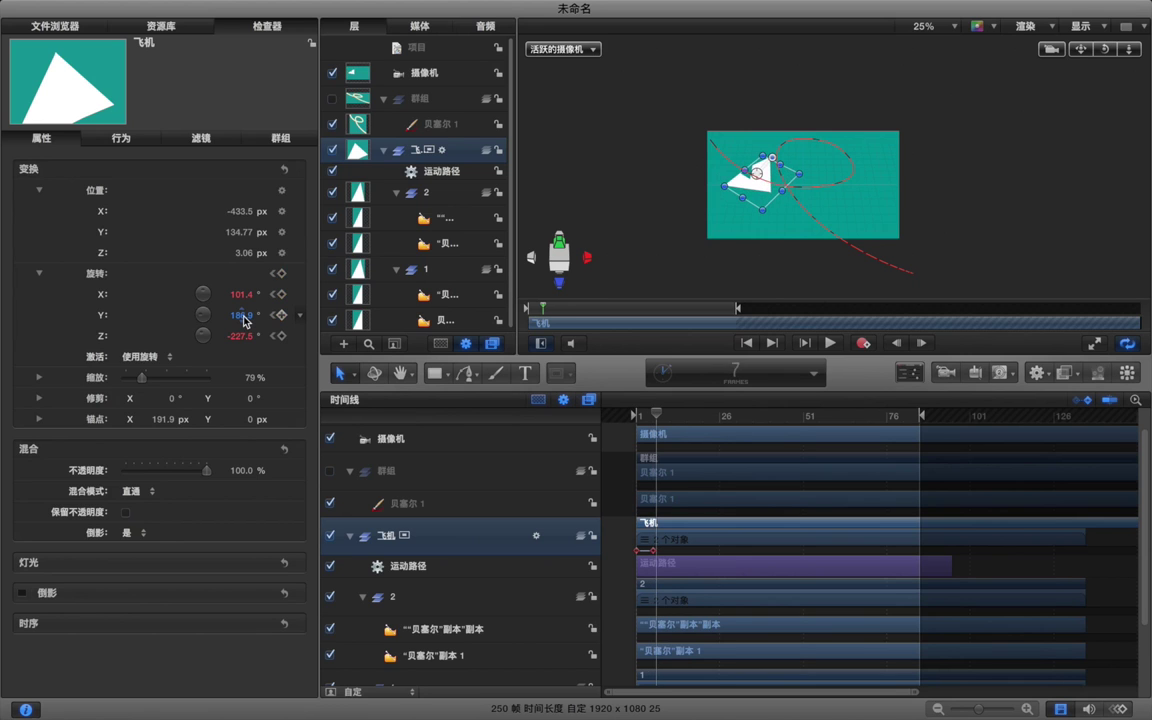
key(Right)
drag(243, 316, 258, 316)
drag(241, 315, 240, 345)
mouse_move(241, 295)
mouse_down()
mouse_move(241, 284)
mouse_move(242, 297)
mouse_up()
Delete the rotation keyframe of 飞机 at frame 6.
right_click(652, 550)
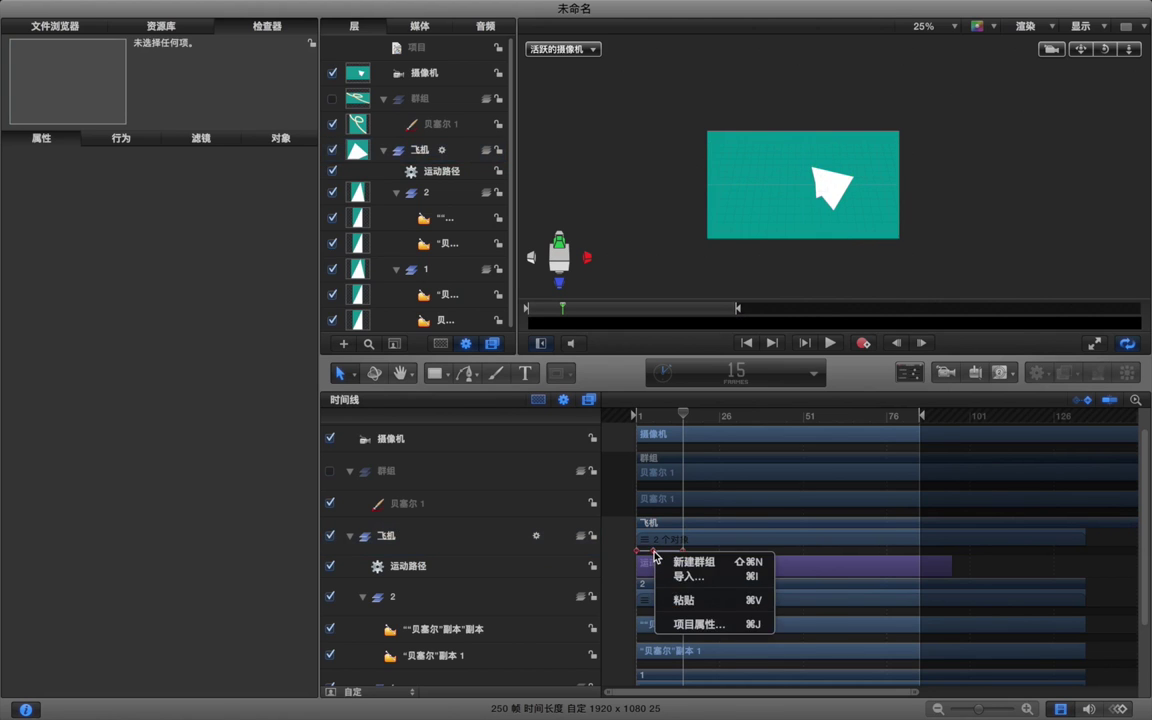
right_click(655, 550)
click(684, 620)
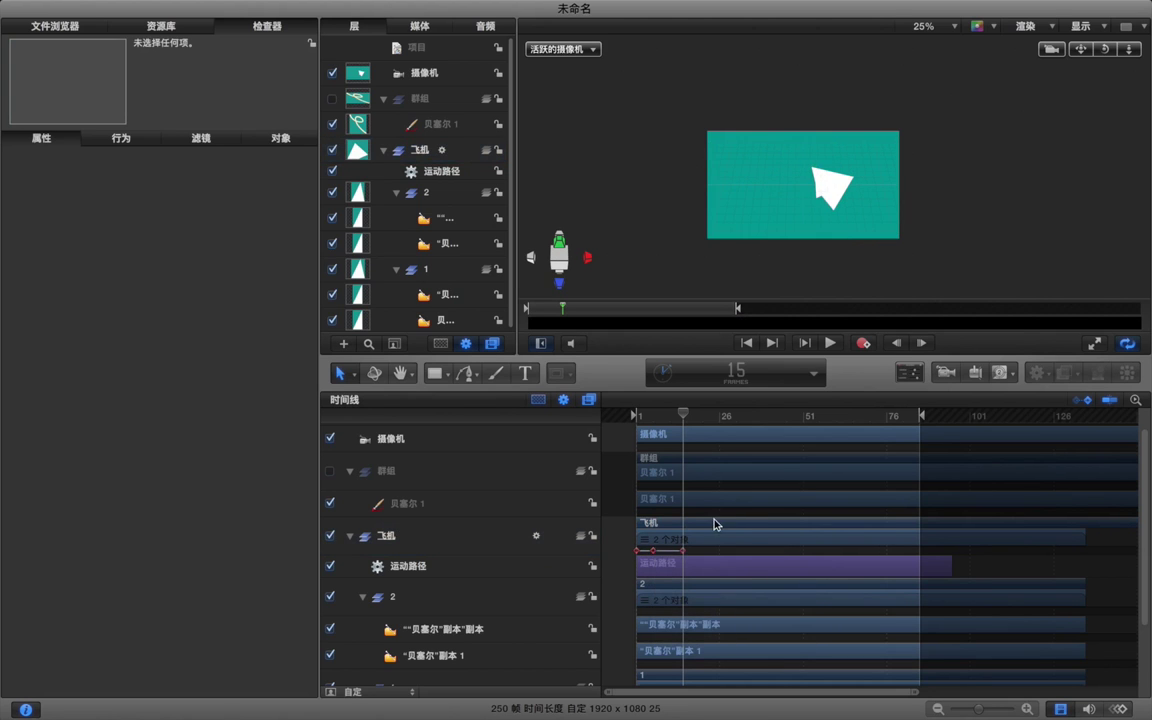
Play back the plane's turn into the loop and stop at frame 26.
key(Right)
key(Right)
key(space)
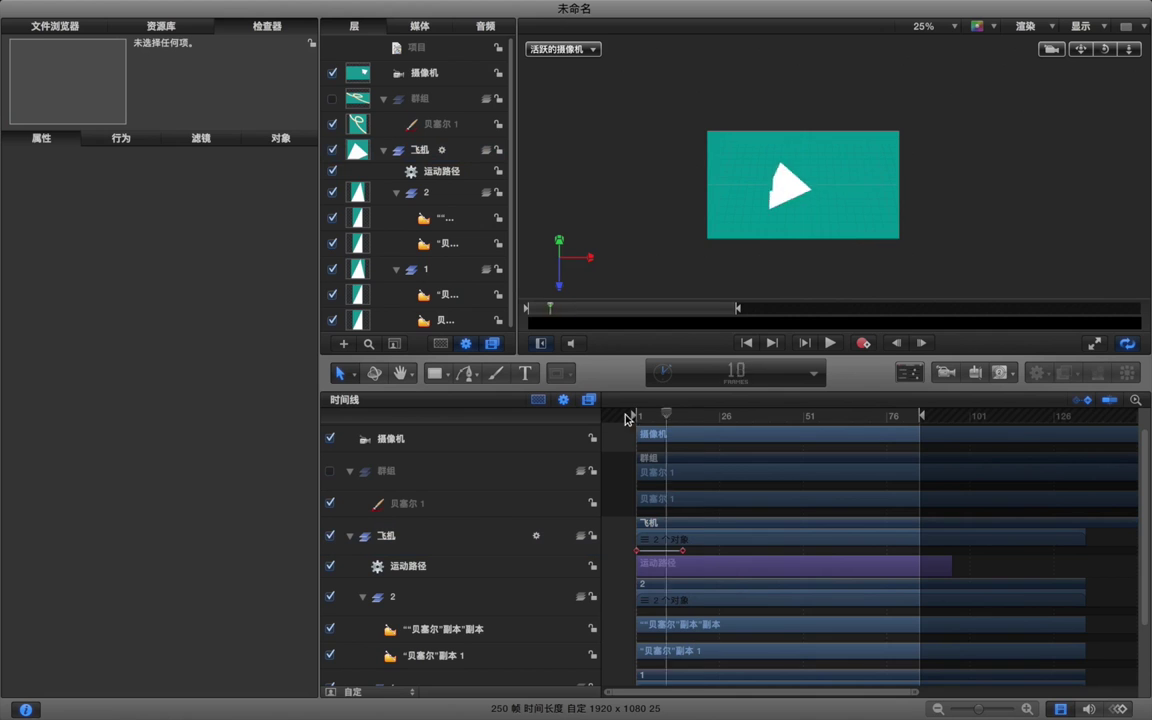
key(space)
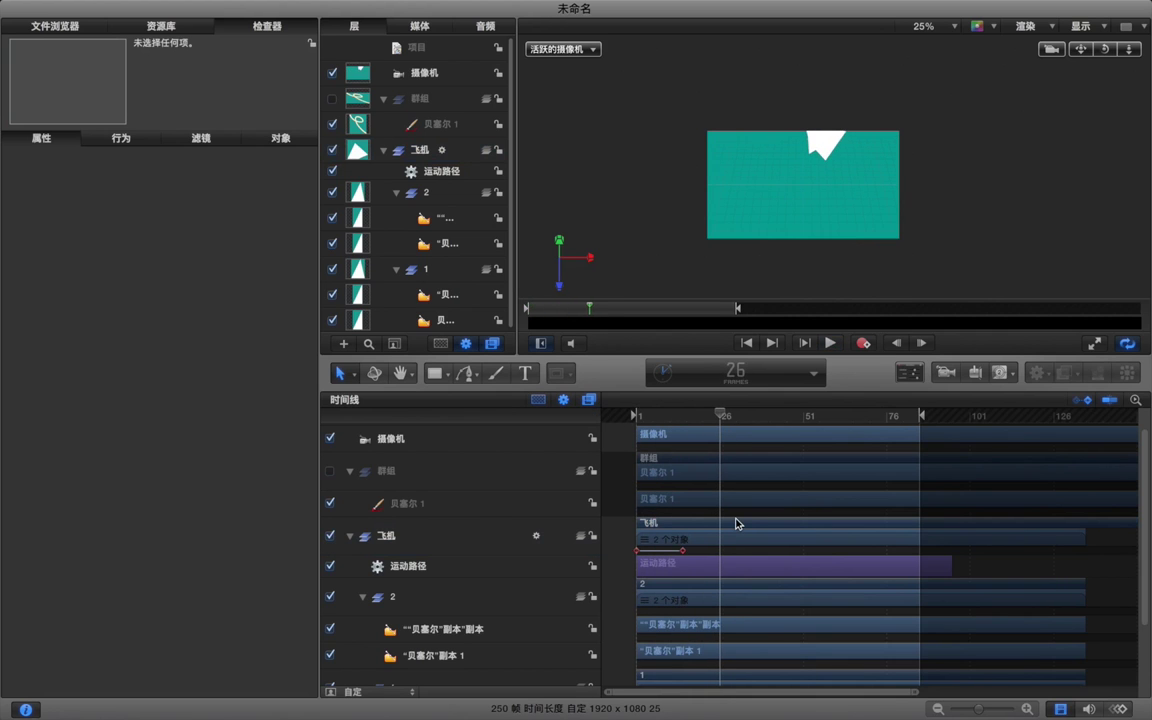
Keyframe 飞机 at frame 26 with rotation X 81.4°, Y 253.9°, Z -410.5° and step back through the preceding frames.
click(735, 523)
drag(243, 334, 223, 294)
key(Left)
key(Left)
key(Left)
key(Left)
key(Left)
key(Left)
key(Left)
key(Left)
key(Left)
key(Left)
key(Left)
key(Left)
key(Left)
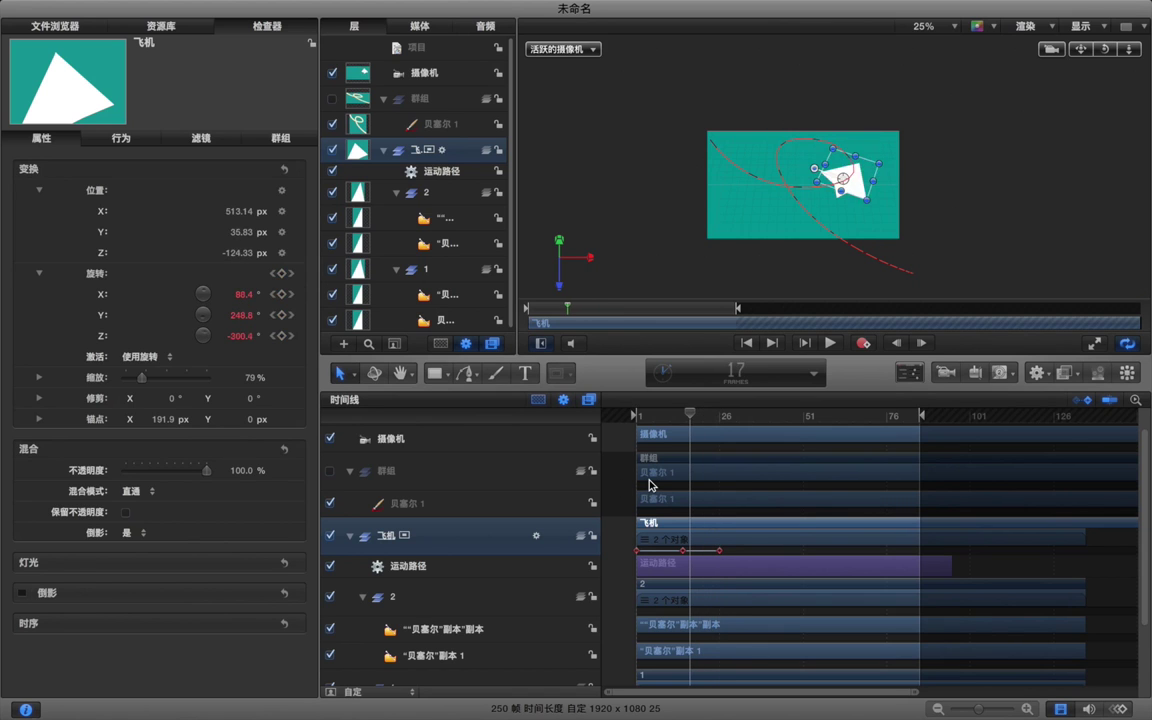
Keyframe the rotation of 飞机 at about frame 38 to X 113.4°, Y 256.9°, Z -514.5°.
key(Right)
key(Right)
key(Right)
key(Right)
key(Right)
key(Right)
key(Right)
key(Right)
key(Right)
key(Right)
key(Right)
key(Right)
key(Right)
key(Right)
key(Right)
key(Right)
key(Right)
key(Right)
key(Right)
key(Right)
key(Right)
key(Right)
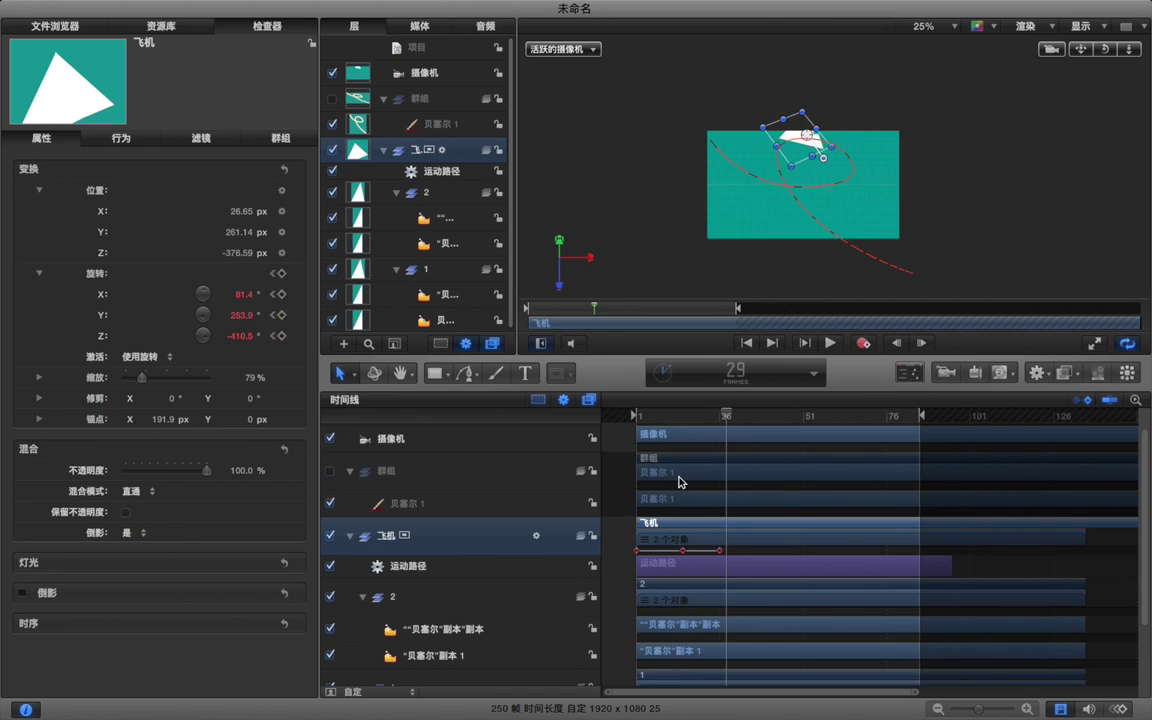
key(Right)
key(Right)
key(Right)
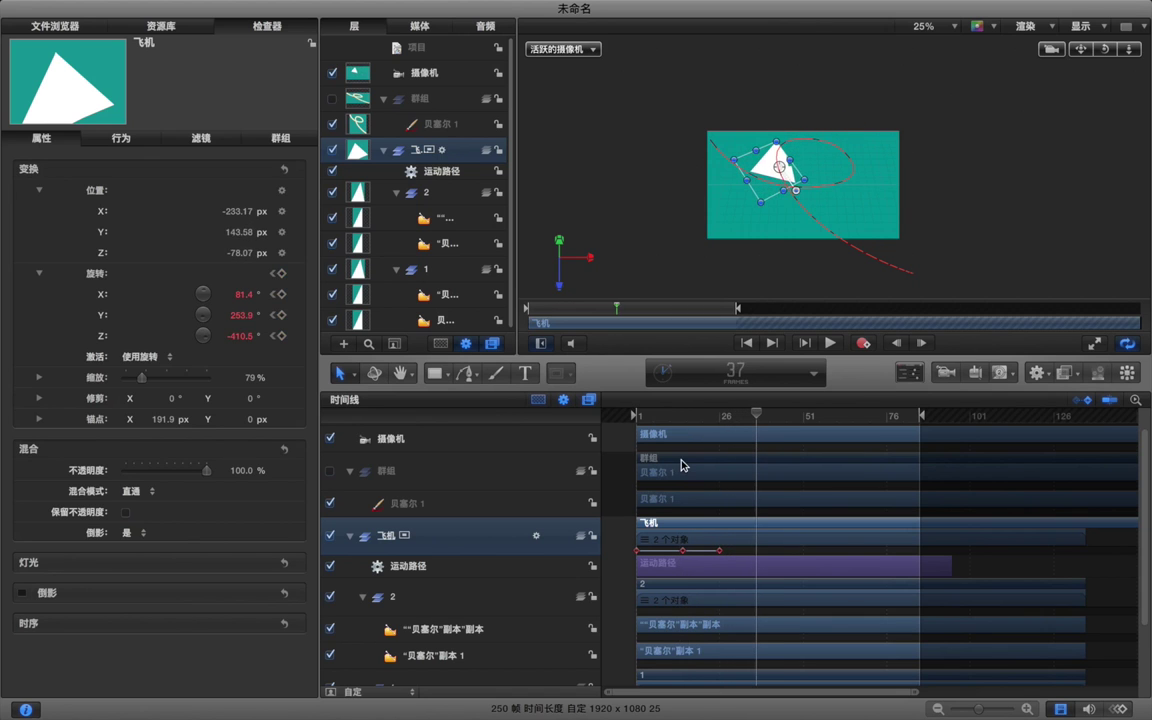
drag(239, 336, 240, 294)
Keyframe the rotation of 飞机 at frame 61 to X 146.4°, Y 176.5°, Z -590.5°.
key(Right)
key(Right)
key(Right)
key(Right)
key(Right)
key(Right)
key(Right)
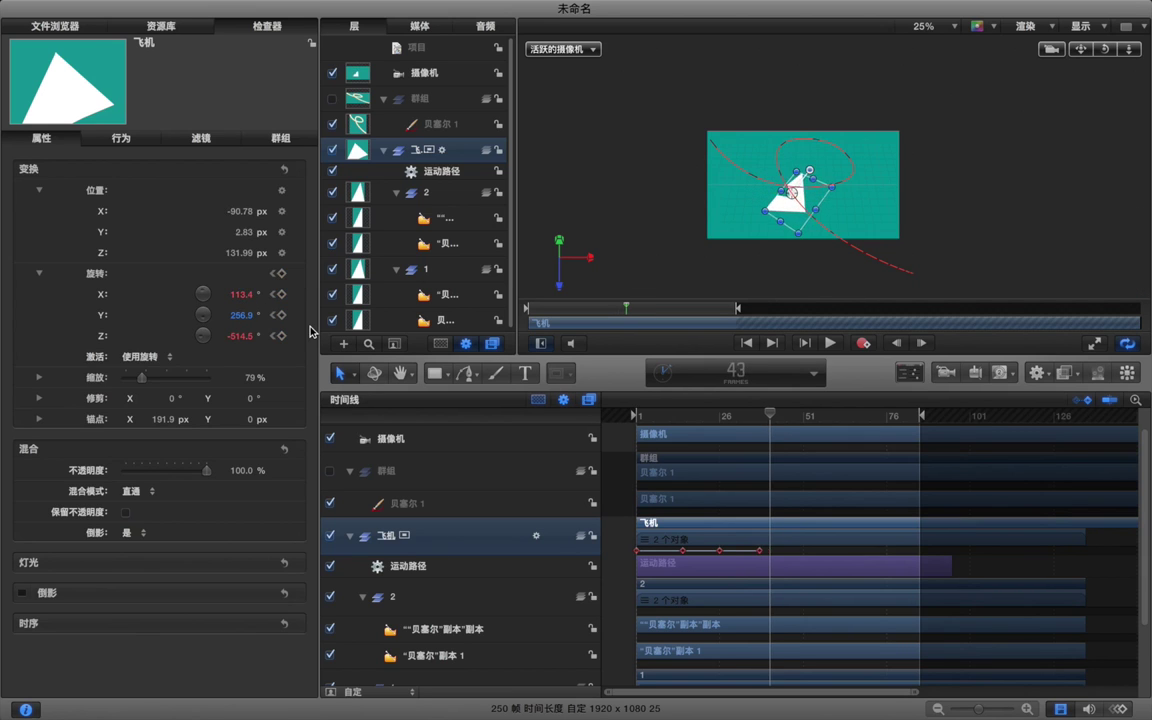
key(Right)
key(Right)
key(Right)
key(Right)
key(Right)
key(Right)
key(Right)
key(Right)
key(Right)
key(Right)
key(Right)
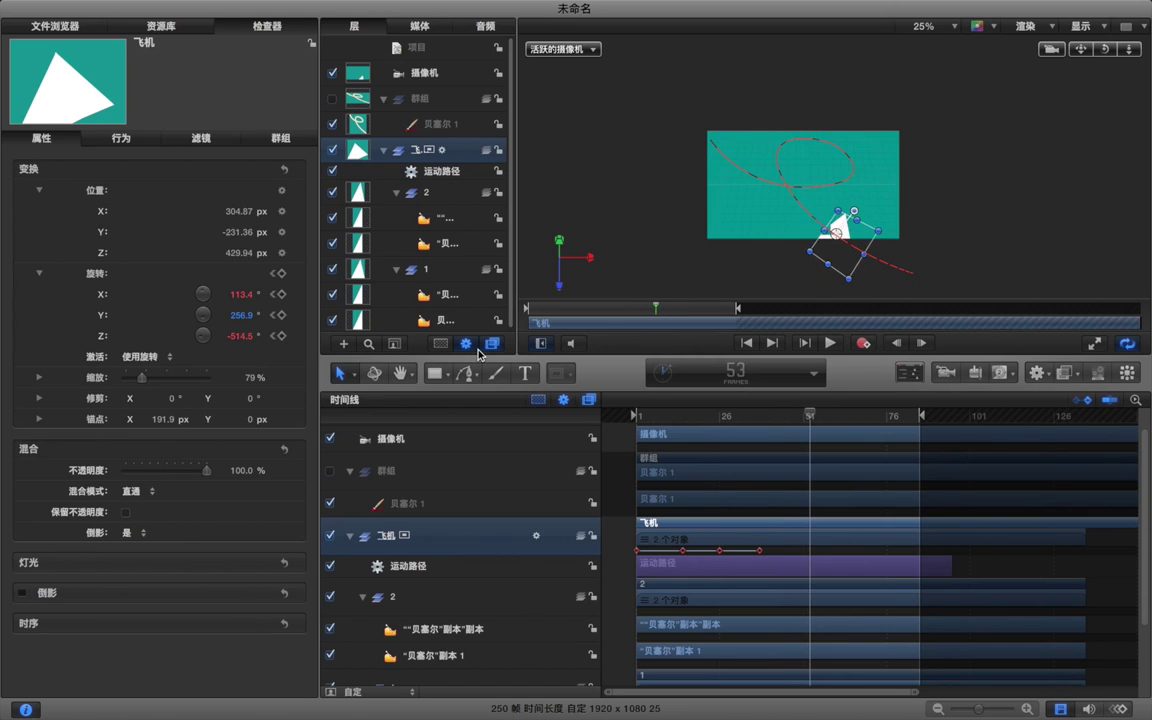
key(Right)
key(Right)
key(Right)
key(Right)
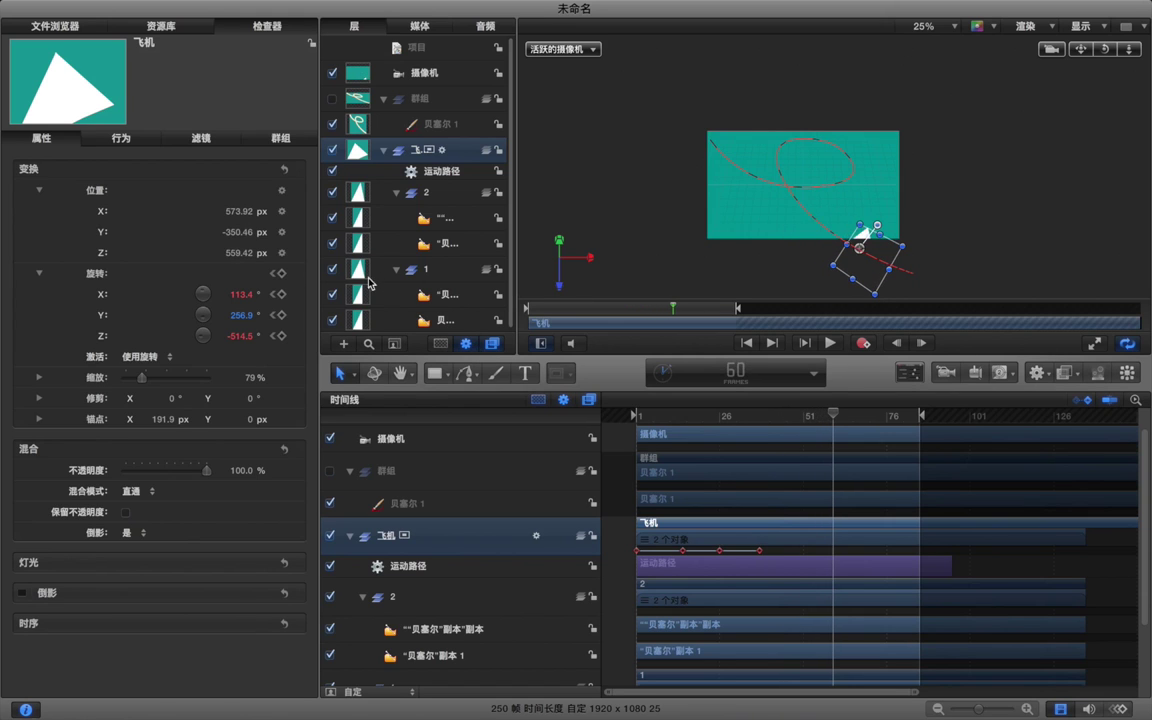
key(Right)
drag(240, 297, 244, 357)
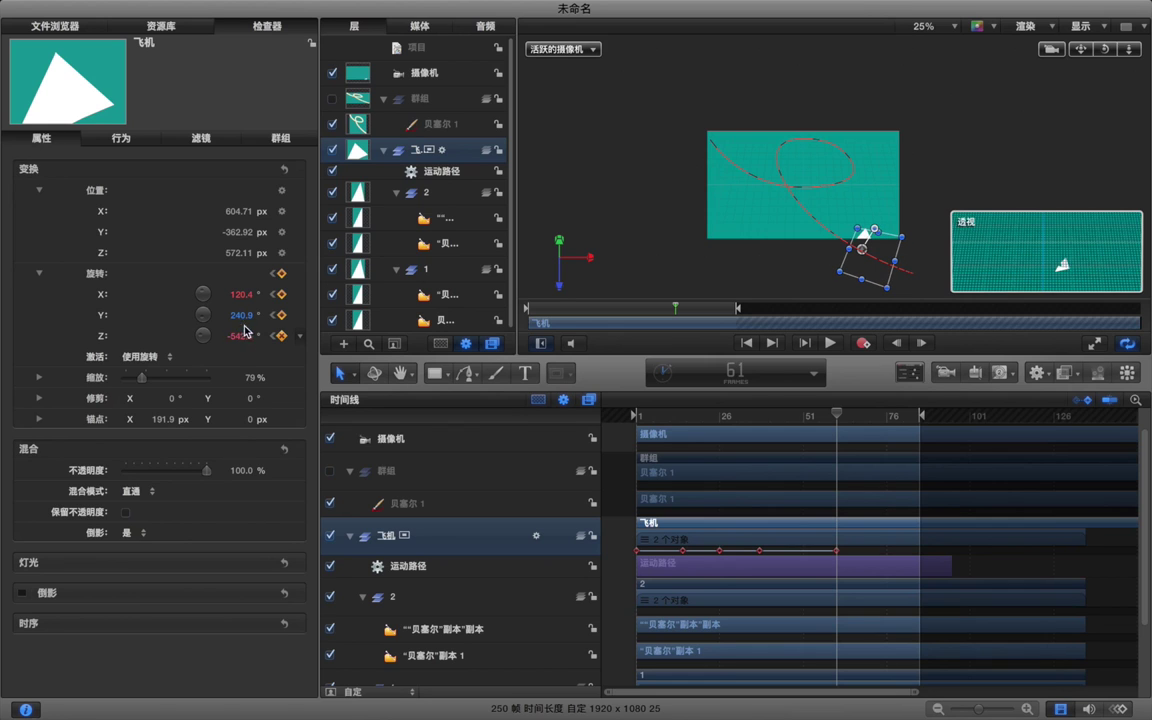
drag(241, 318, 241, 292)
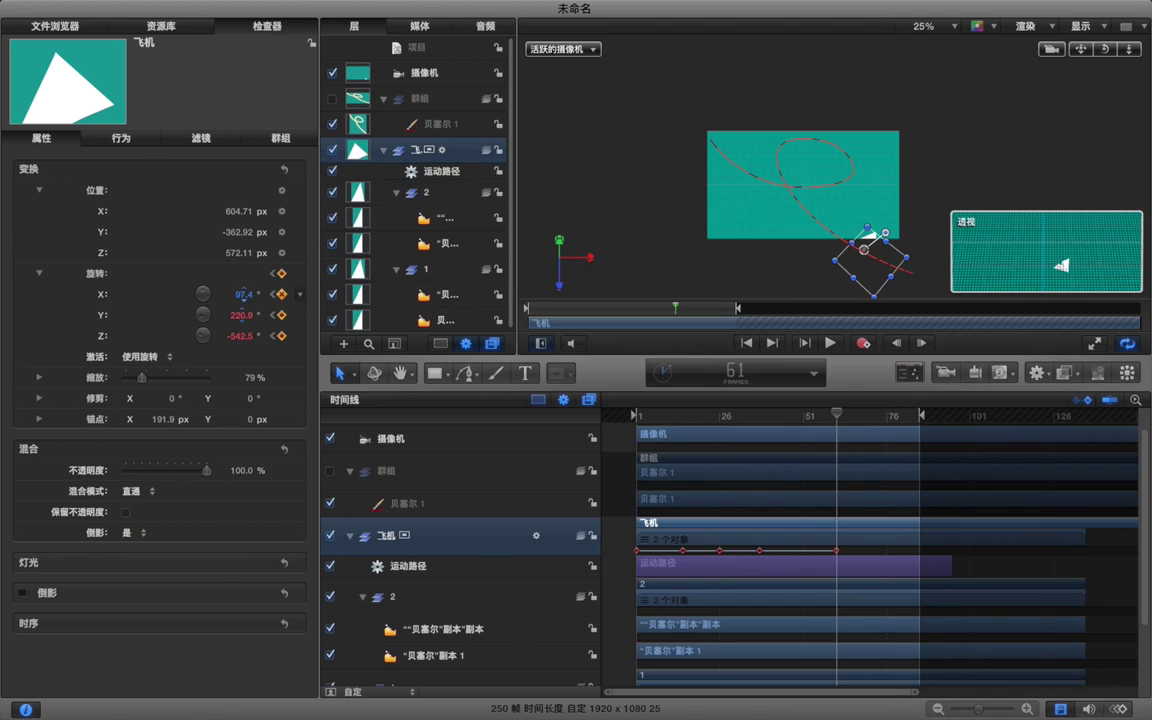
drag(241, 335, 242, 312)
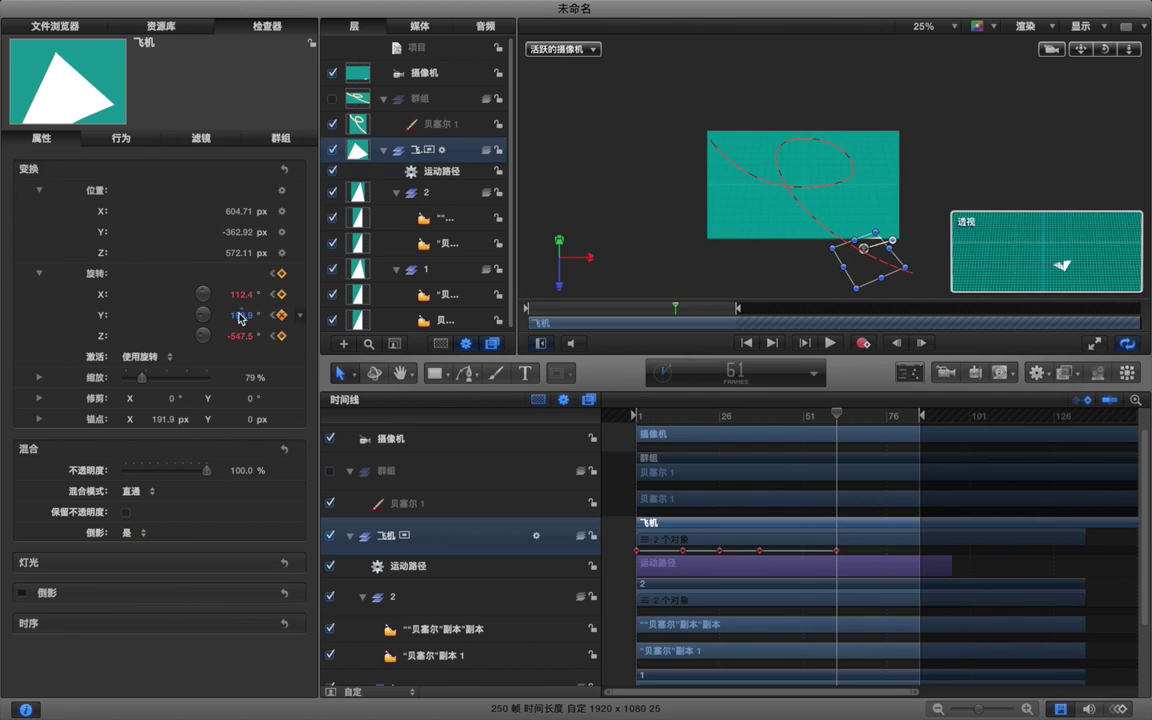
drag(239, 335, 250, 293)
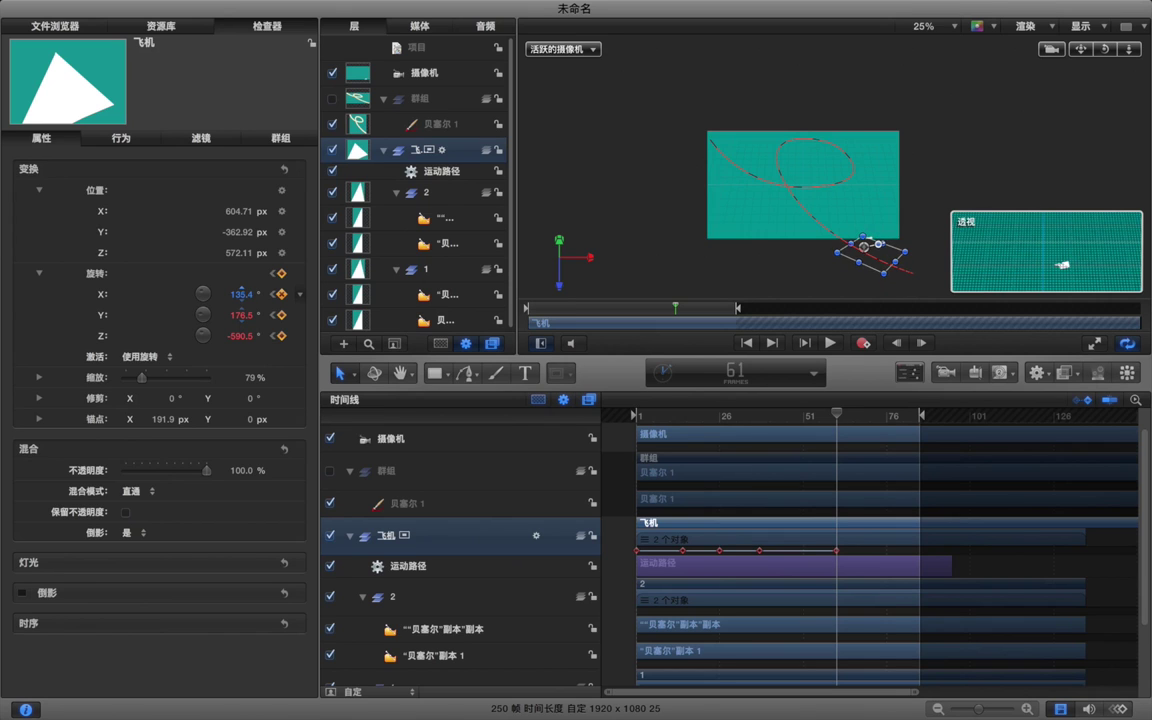
drag(253, 302, 253, 302)
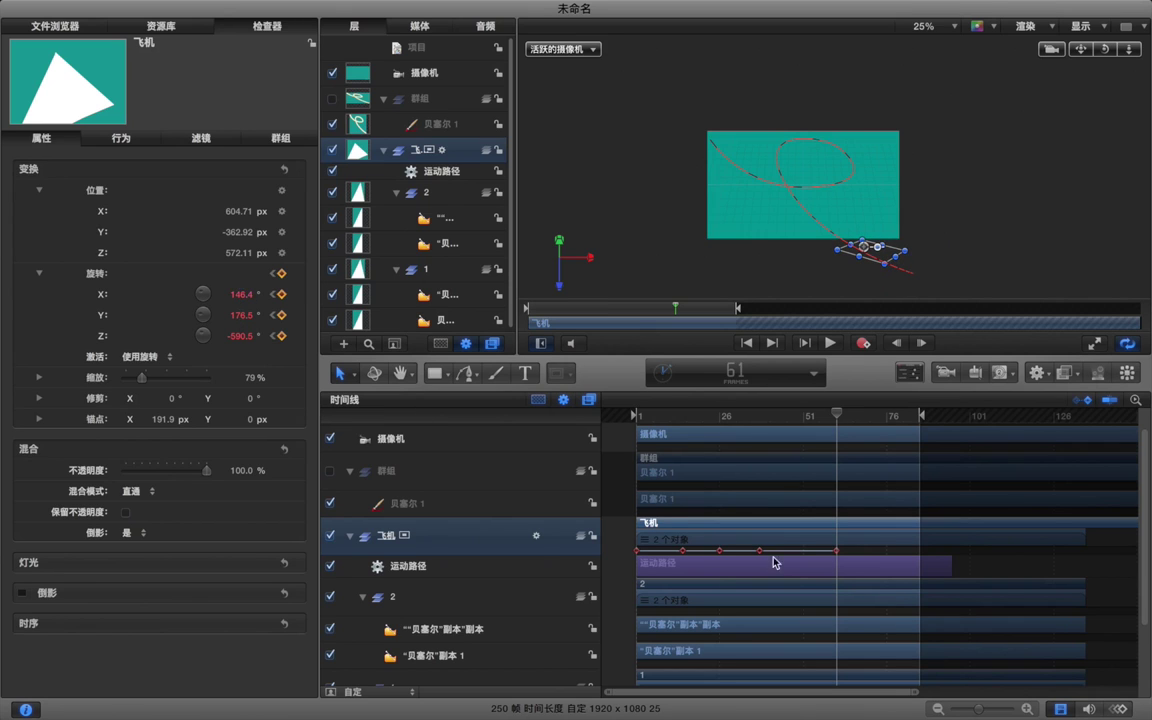
Play back the plane's flight, stop at frame 65 and select the 运动路径 behavior.
click(993, 567)
key(space)
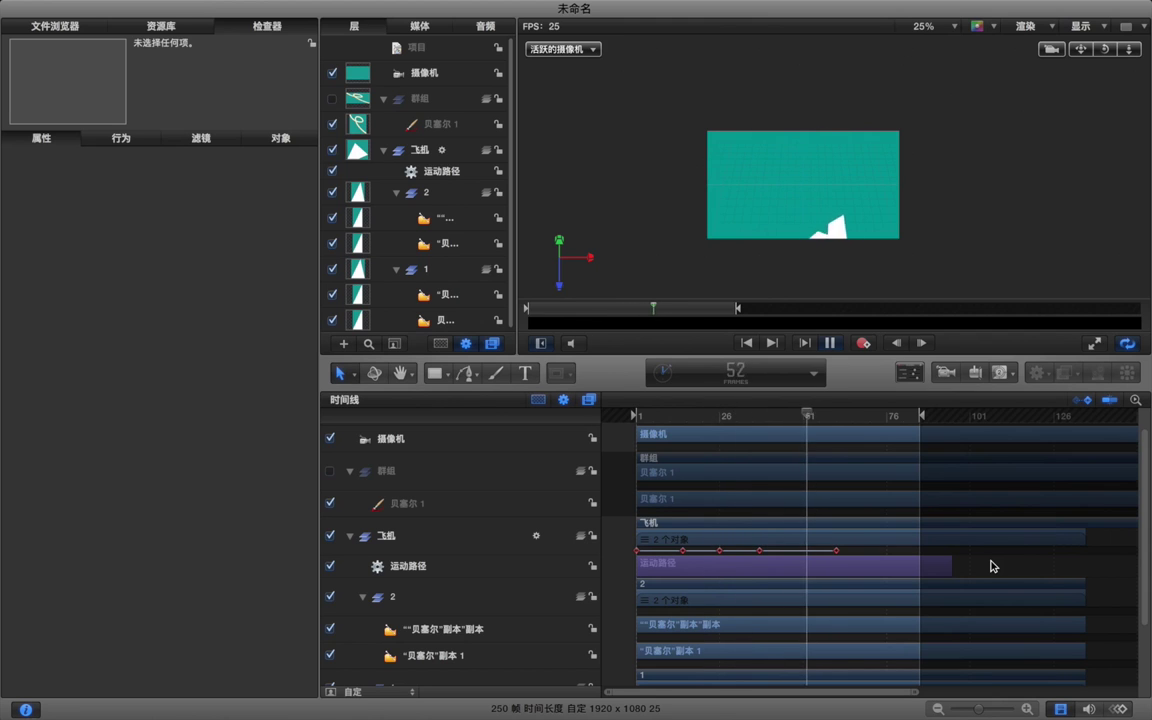
click(883, 569)
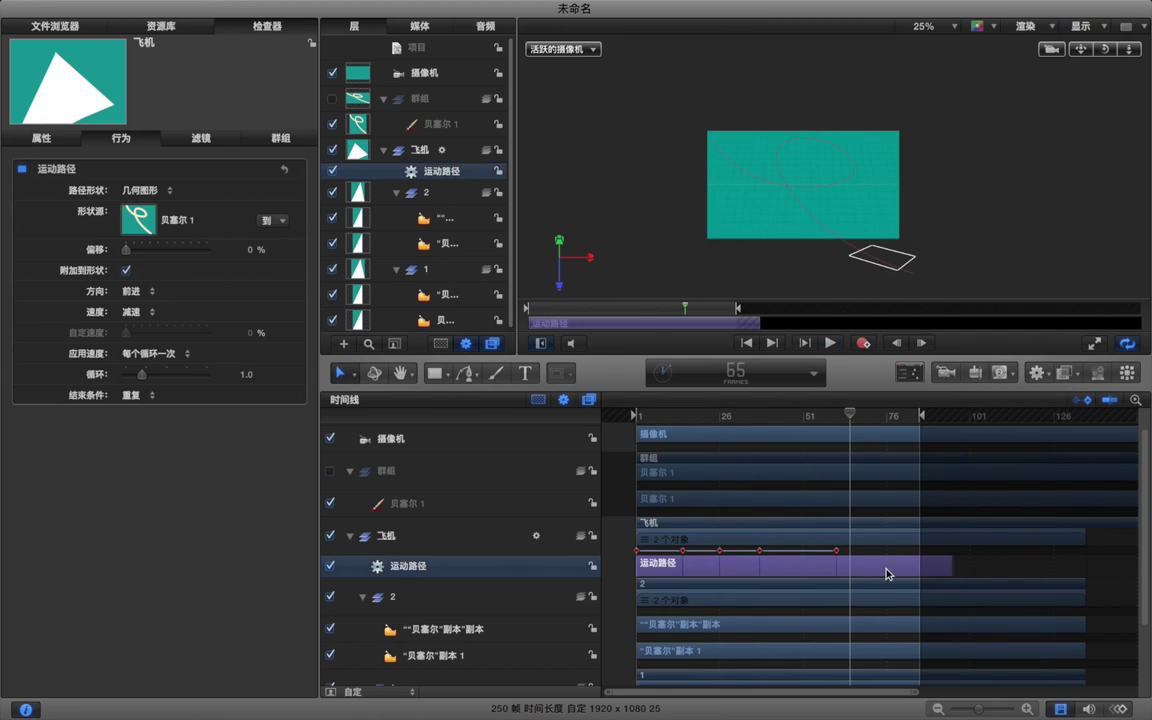
click(347, 375)
click(388, 427)
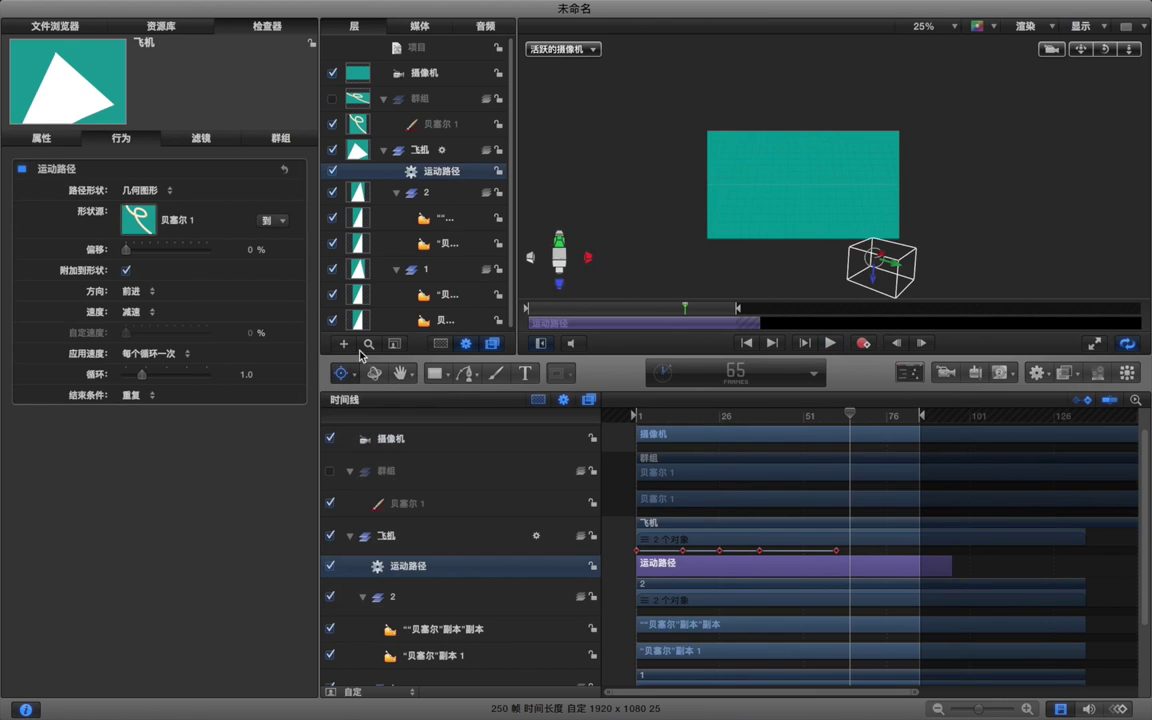
click(342, 376)
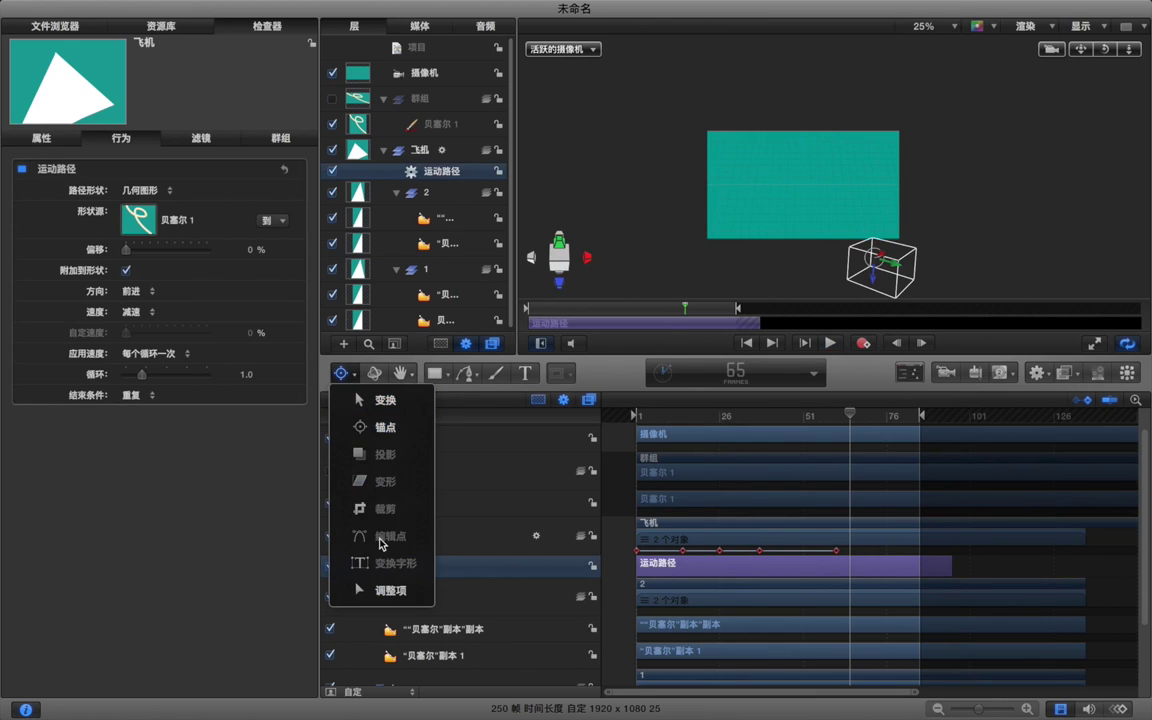
click(376, 538)
With 群组 shown, edit the points of 贝塞尔 1: 点 3 Y to 406.2 and 点 5 to X 965.7, Y -1437.6.
click(435, 128)
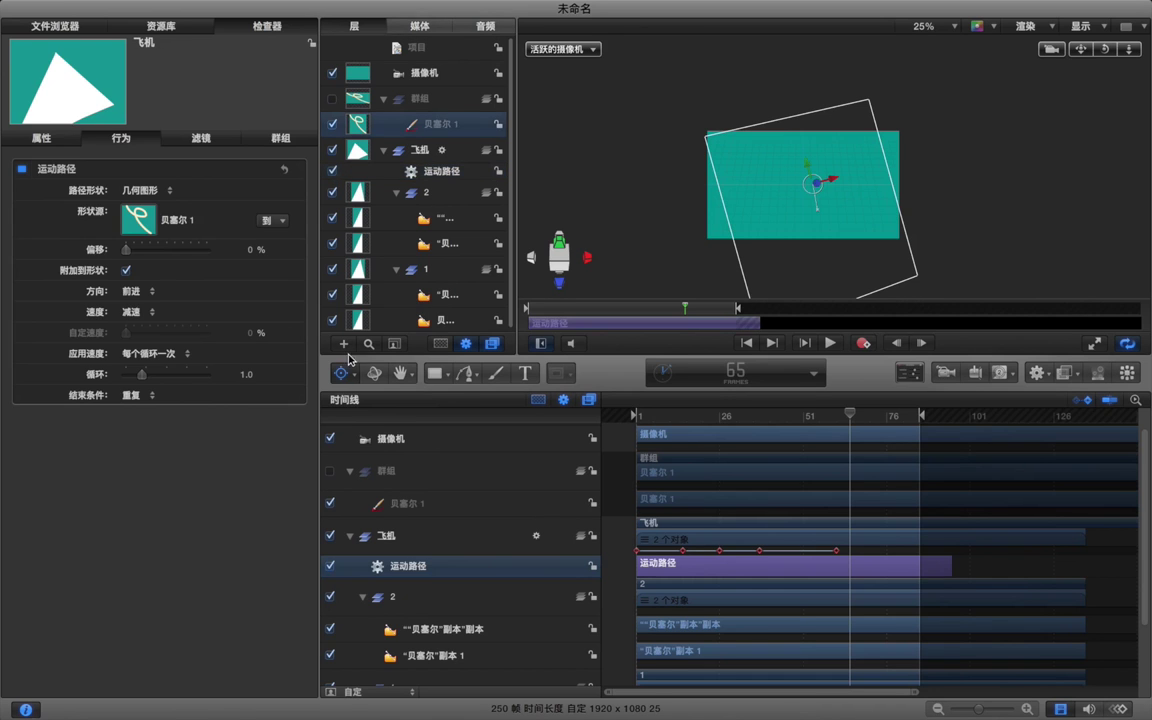
click(342, 374)
click(372, 537)
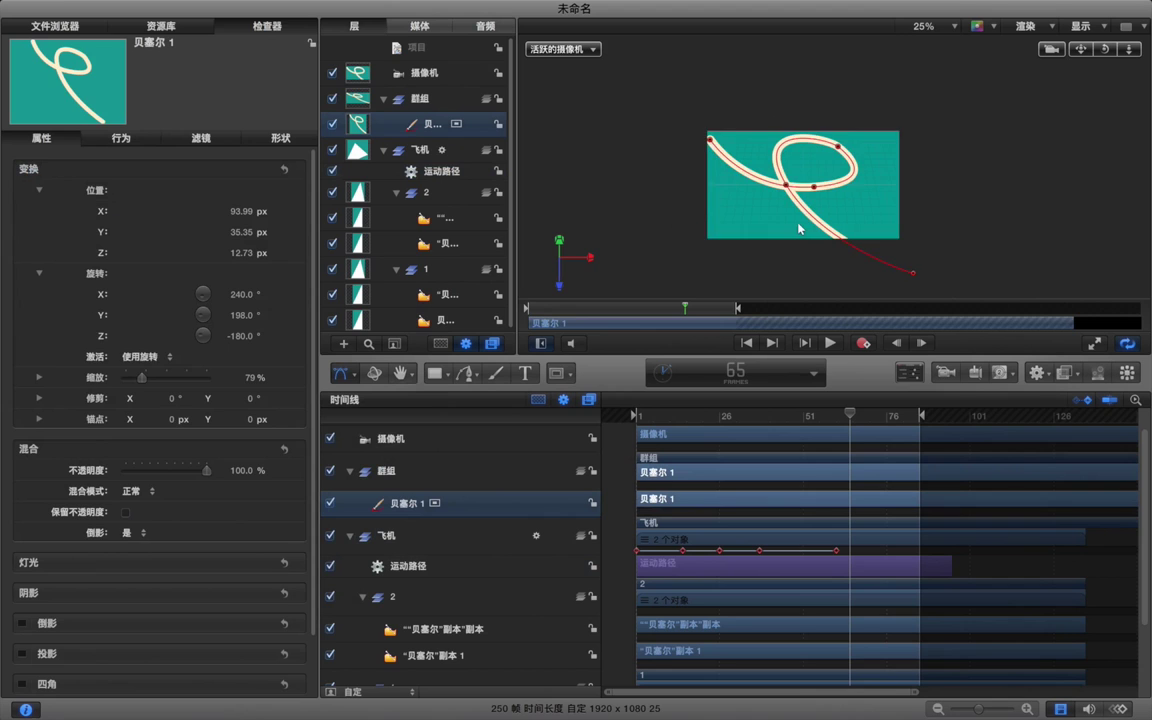
key(super+minus)
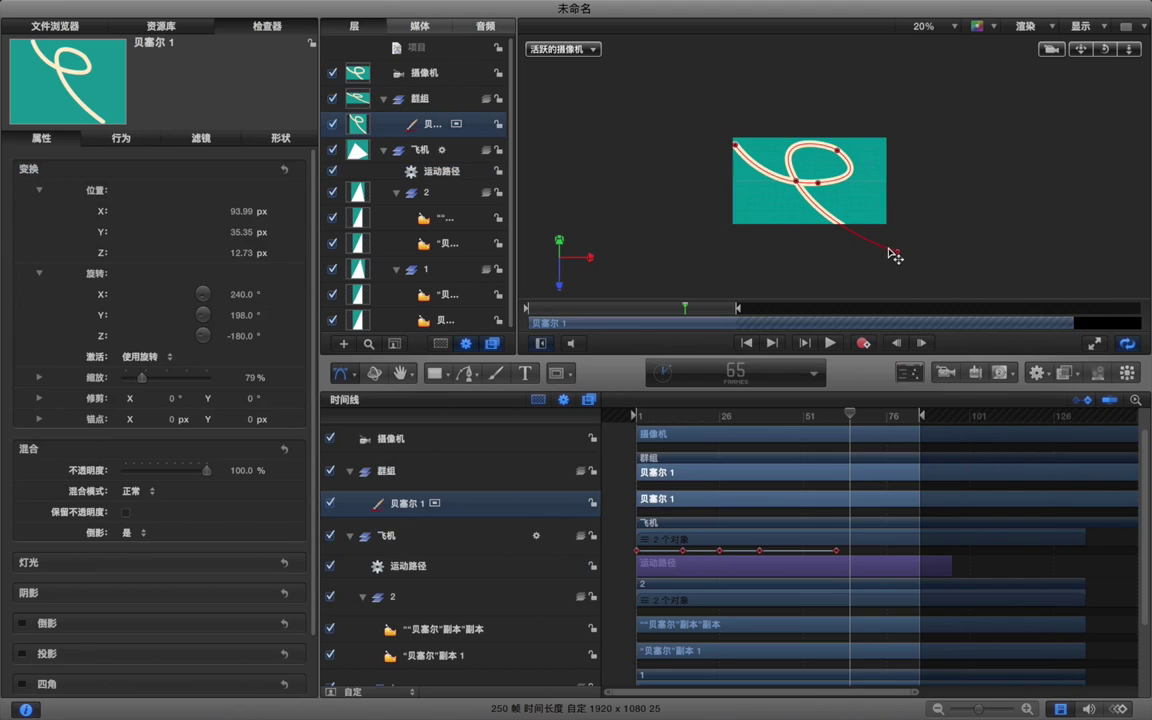
click(300, 137)
click(276, 154)
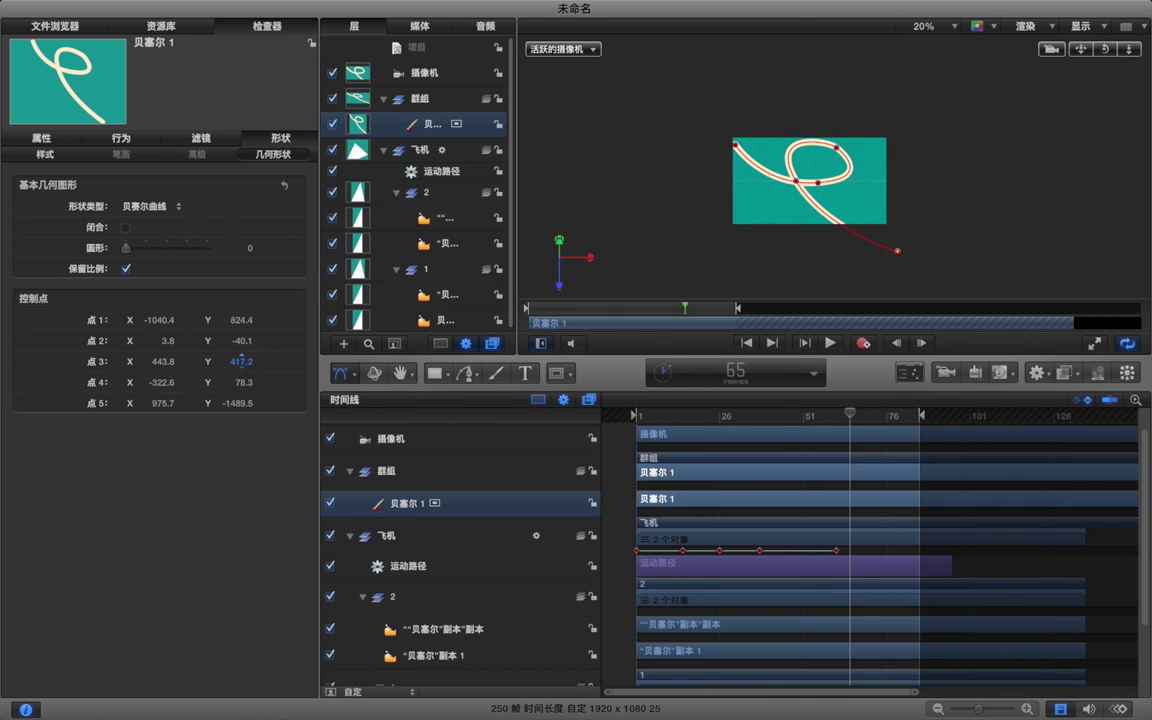
drag(897, 251, 895, 248)
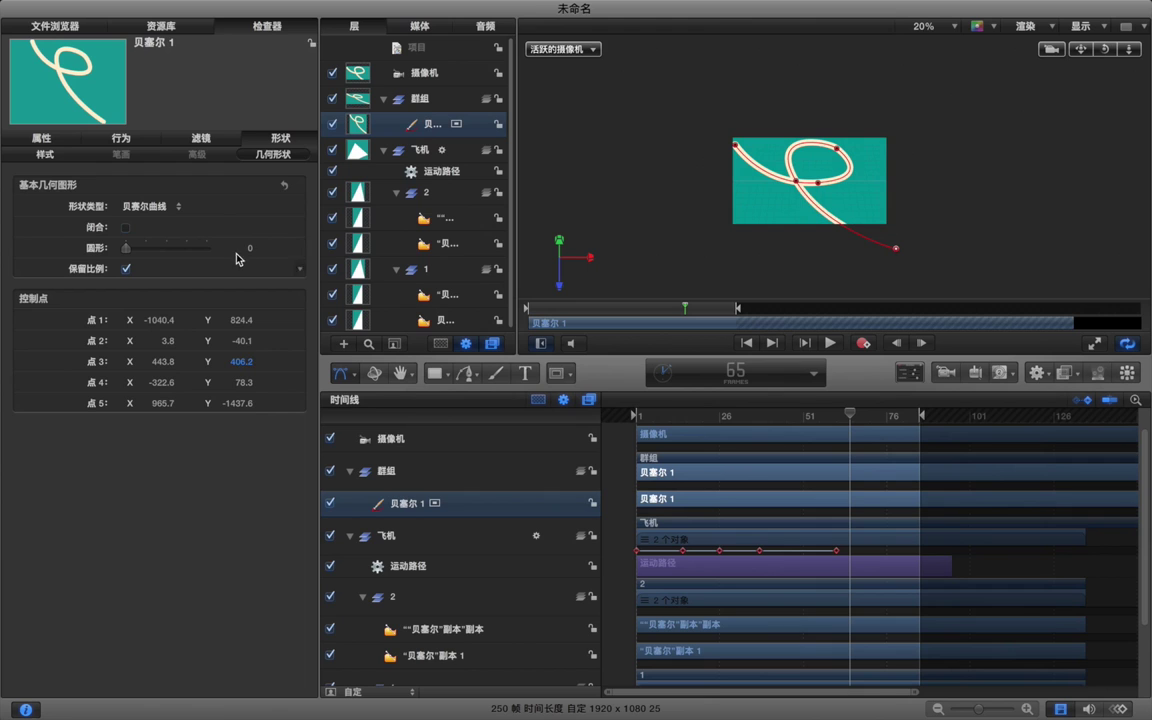
Return to the transform tool and keyframe the scale of 飞机 at 79% at frame 65.
drag(340, 375, 352, 401)
click(420, 150)
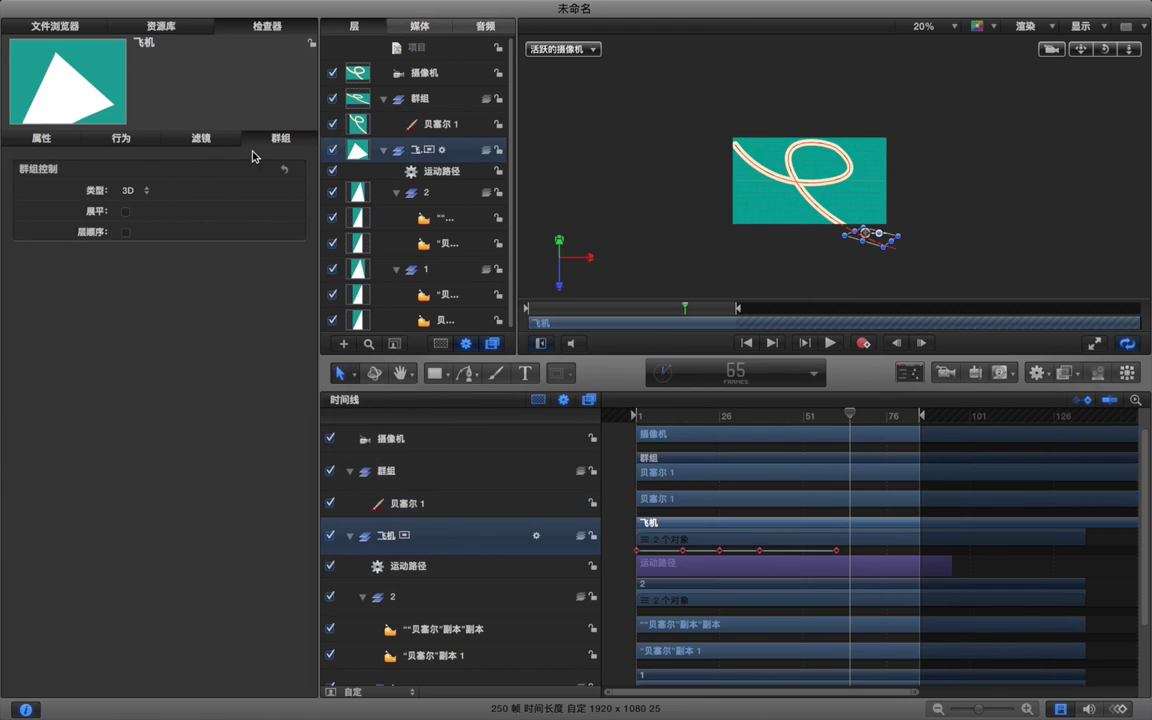
click(38, 137)
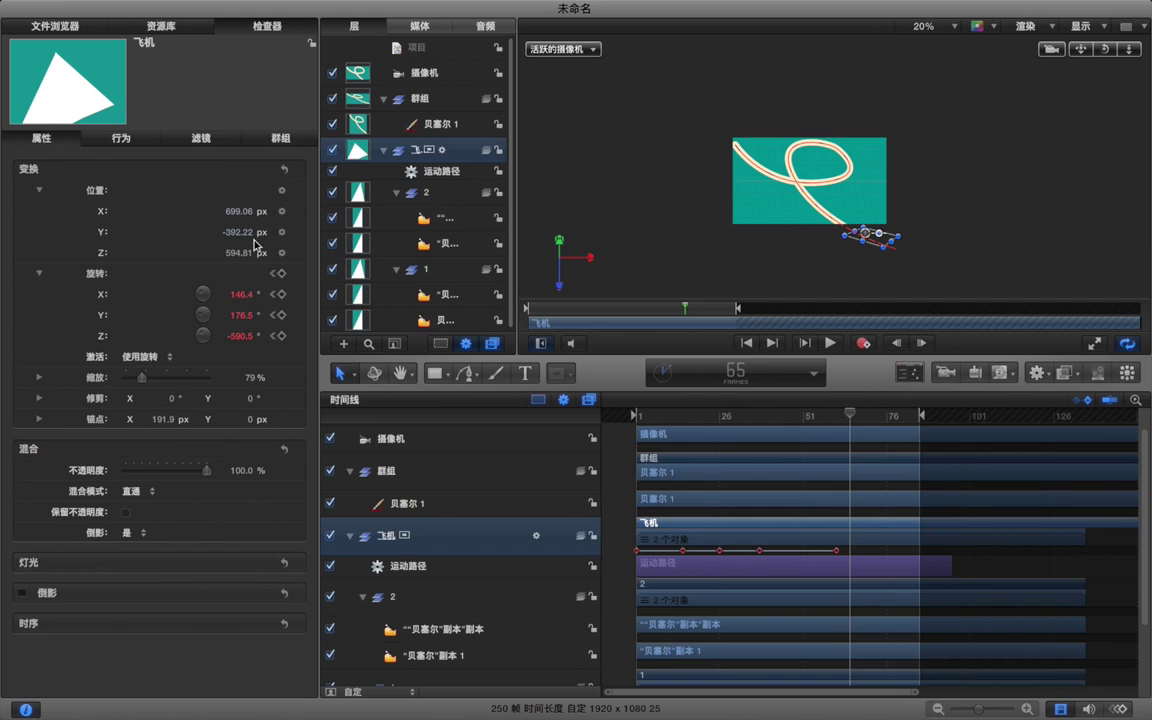
key(Left)
key(Left)
key(Left)
key(Left)
key(Left)
key(Right)
key(Right)
key(Right)
key(Right)
key(Right)
Keyframe the scale of 飞机 at frame 1 to 50% and briefly play back the start of the flight.
key(Home)
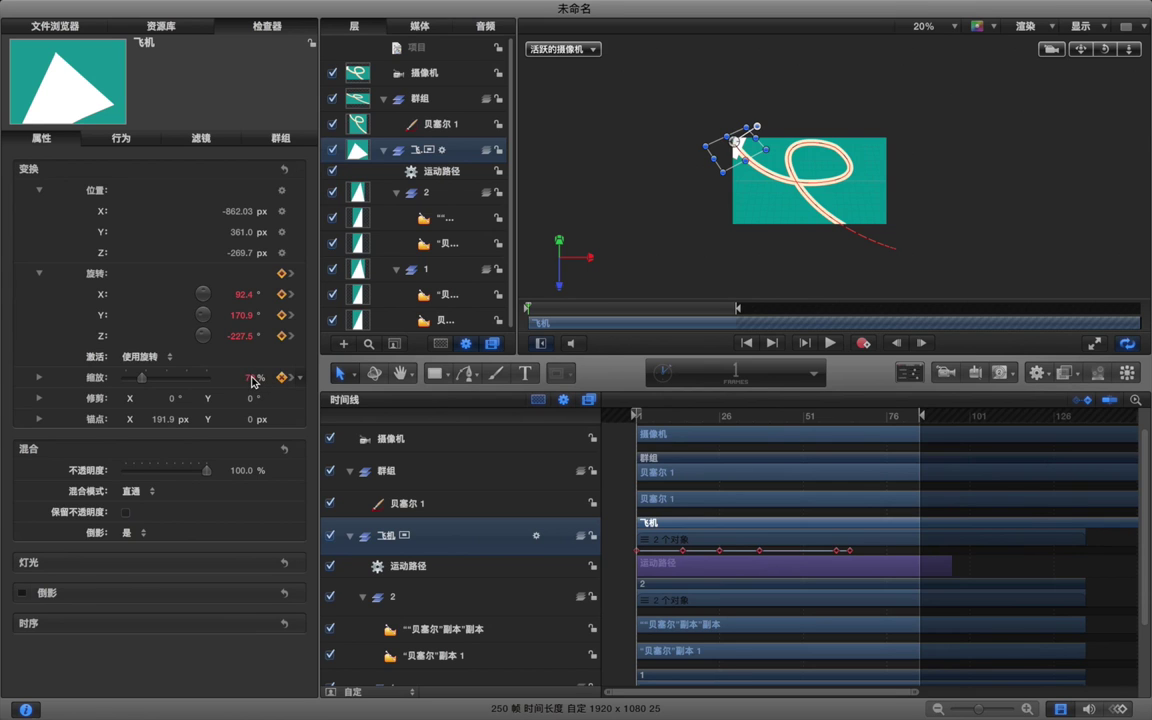
drag(251, 377, 228, 377)
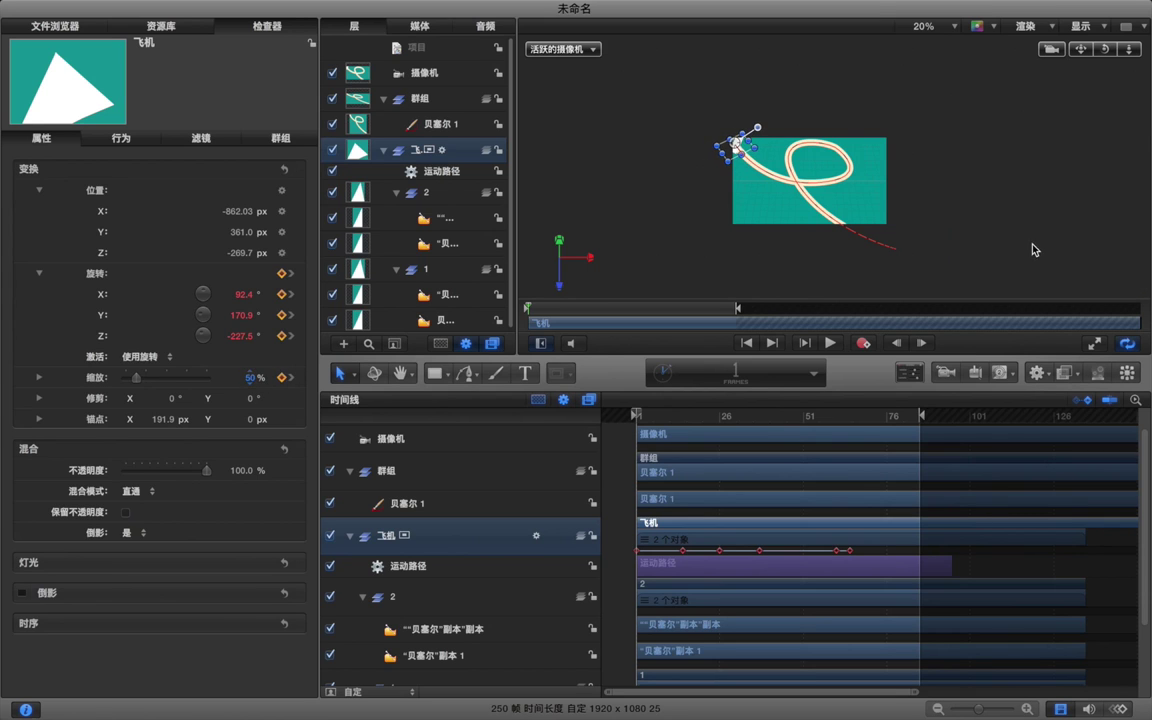
click(1078, 195)
key(space)
key(space)
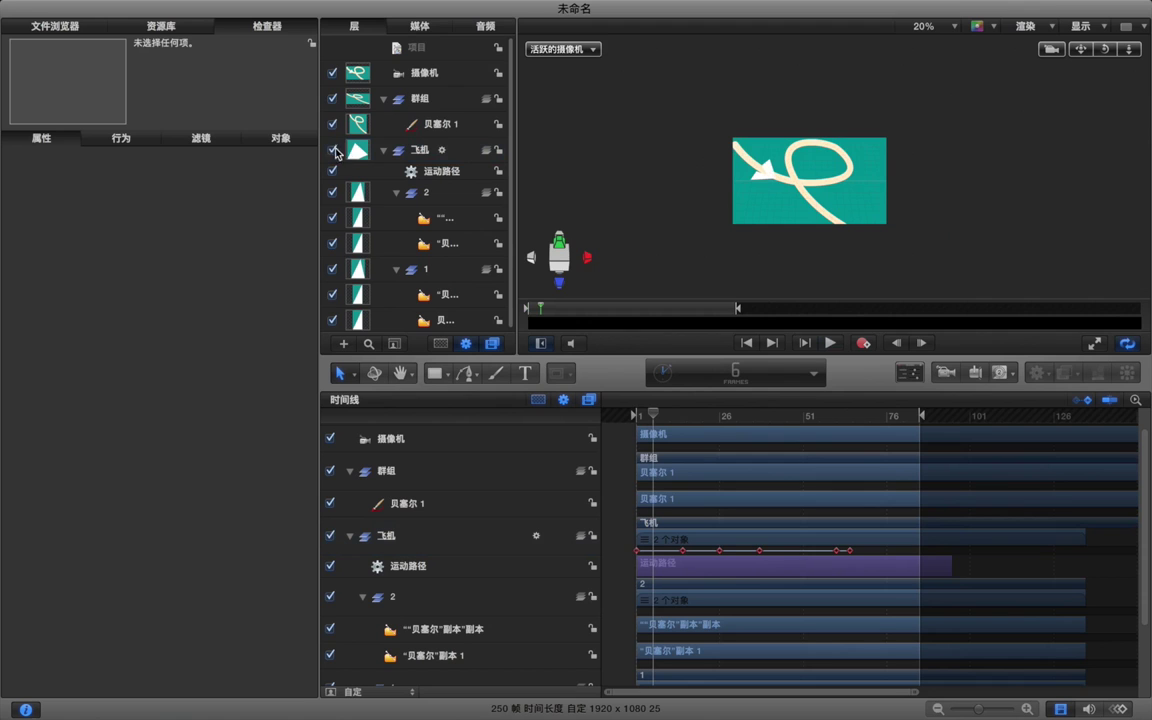
Hide the 群组 path group and play back the flight up to frame 63.
click(332, 98)
key(space)
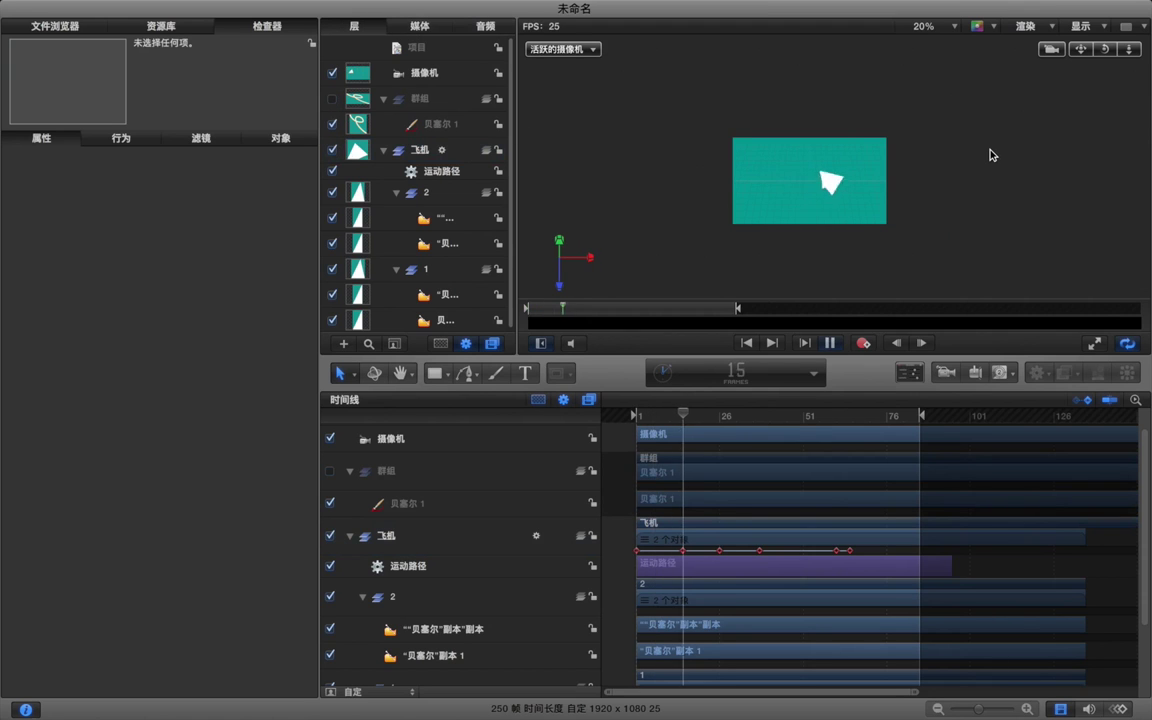
key(space)
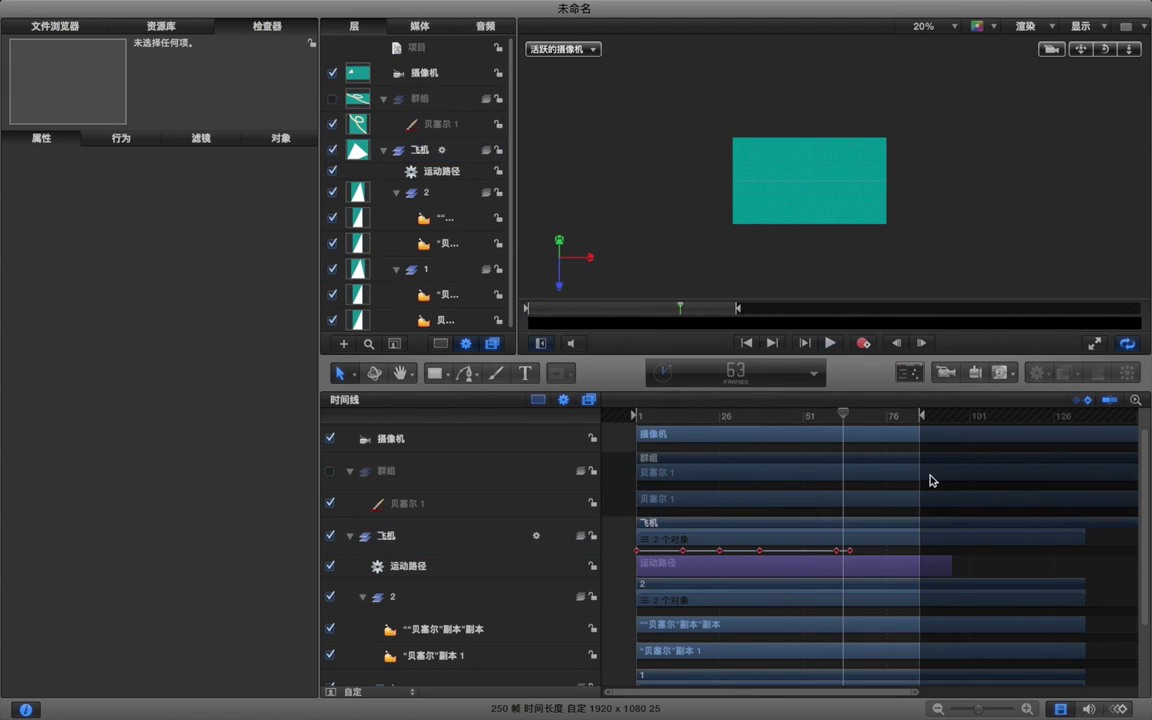
Set the scale keyframe of 飞机 at frame 65 to 160%.
key(Right)
key(Right)
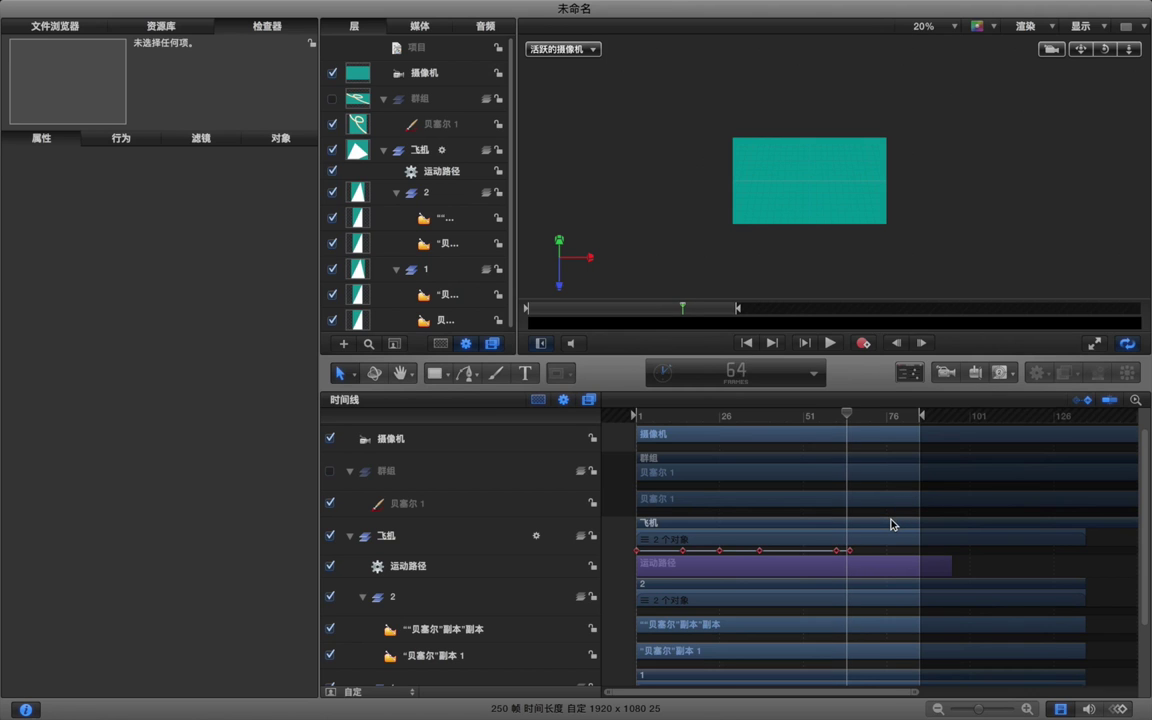
click(893, 522)
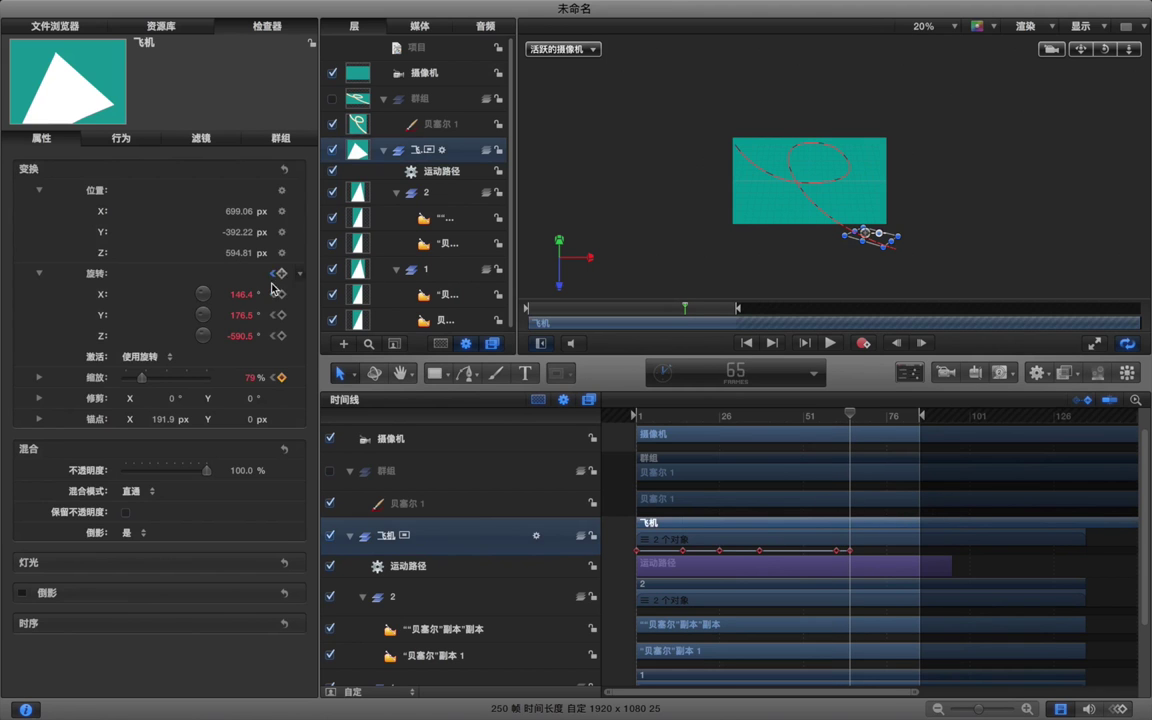
drag(249, 382, 274, 382)
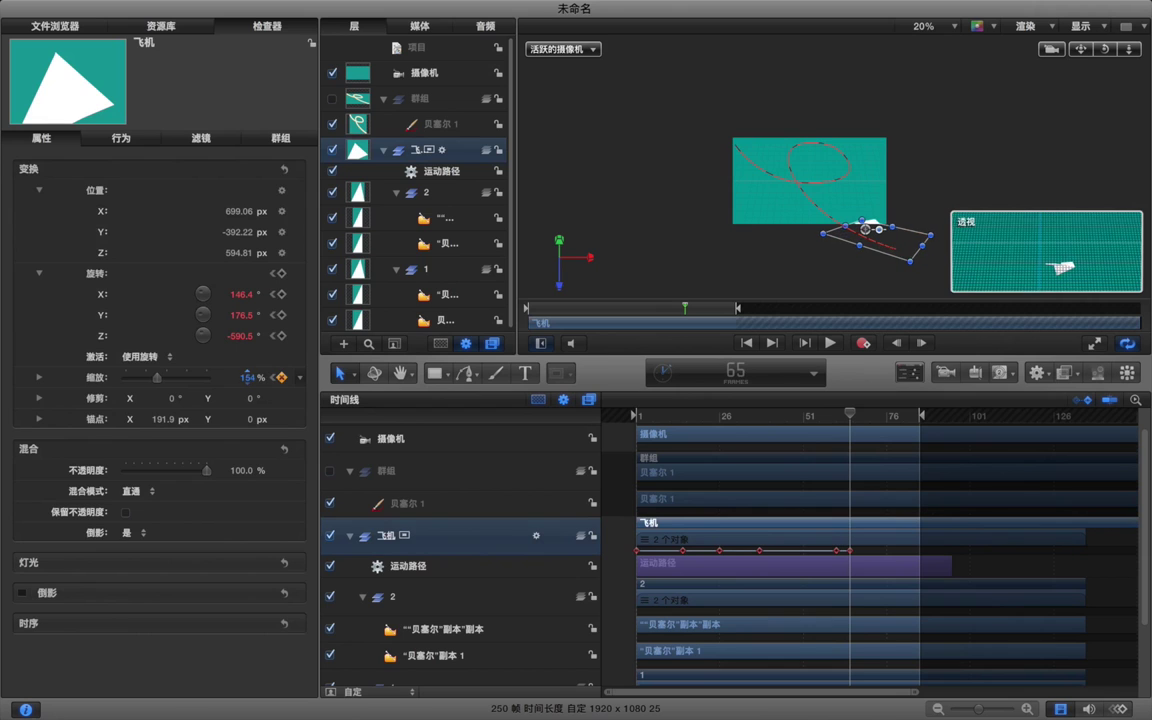
Play back the flight with its growing scale and move the playhead back to about frame 61.
click(938, 182)
key(space)
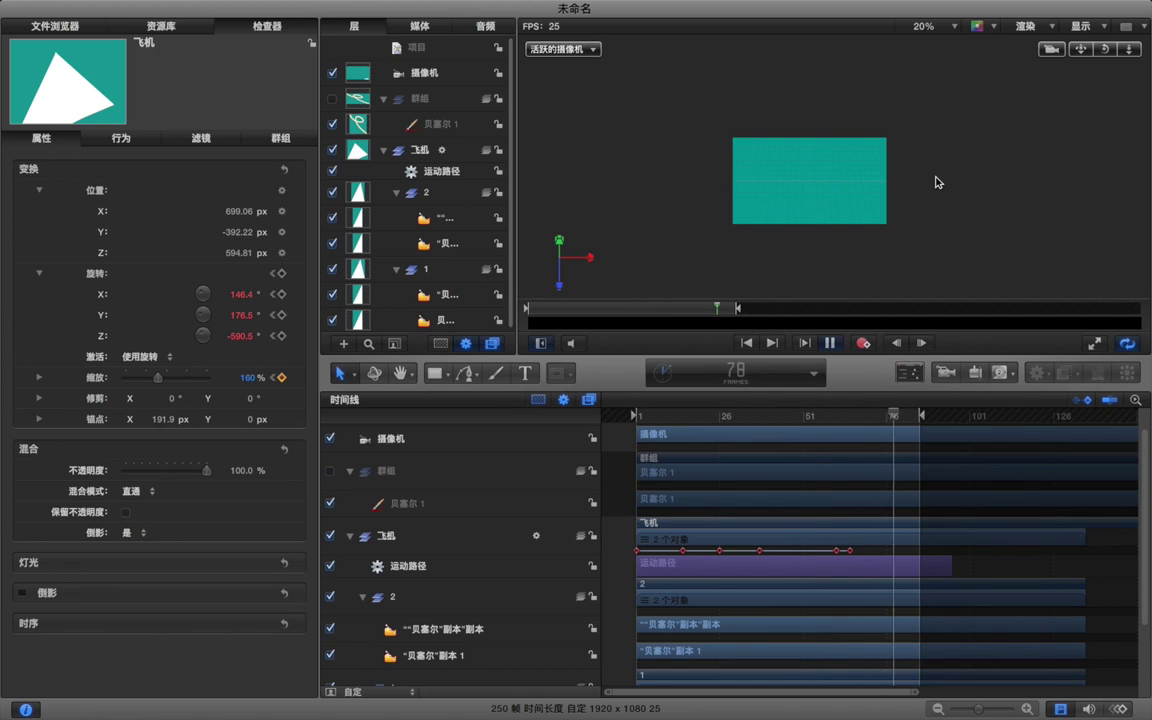
key(space)
click(836, 416)
mouse_move(836, 416)
mouse_down()
mouse_move(738, 416)
mouse_move(838, 424)
mouse_up()
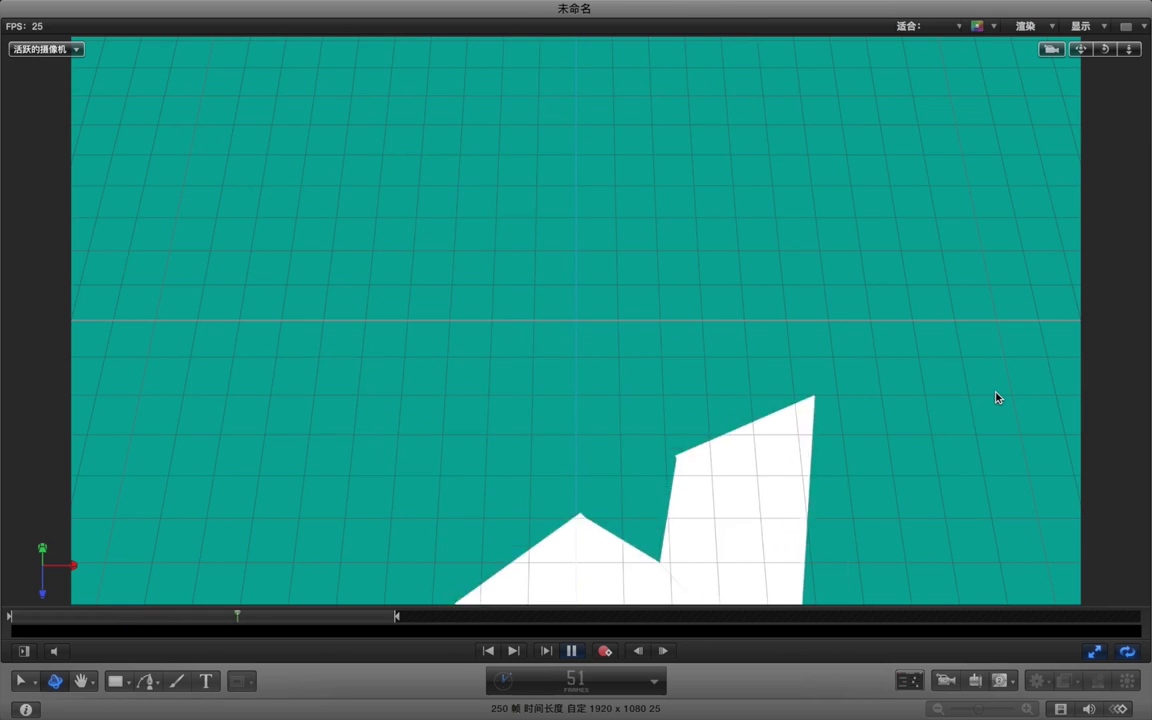